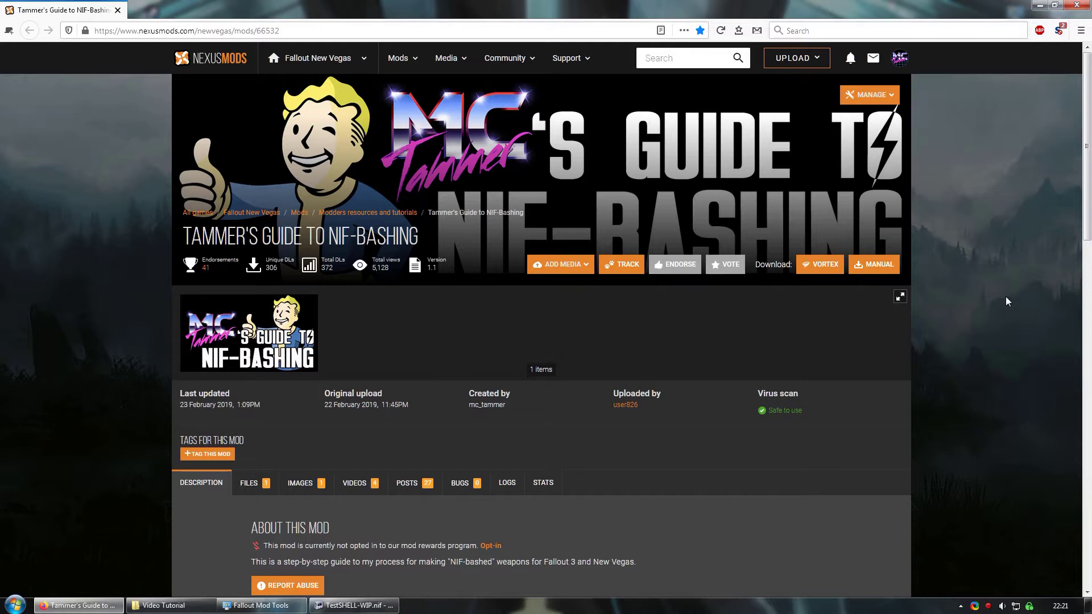
Inspect the power armor in NifSkope from the side, reset to the front view, then bring up the Fallout Mod Tools folder
click(355, 605)
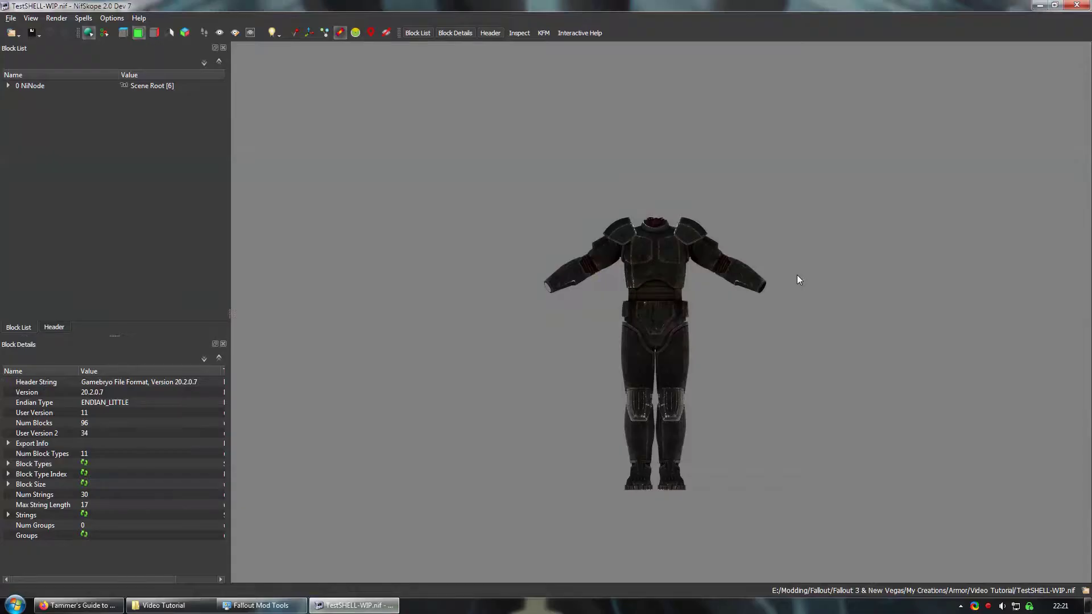
drag(748, 298, 652, 233)
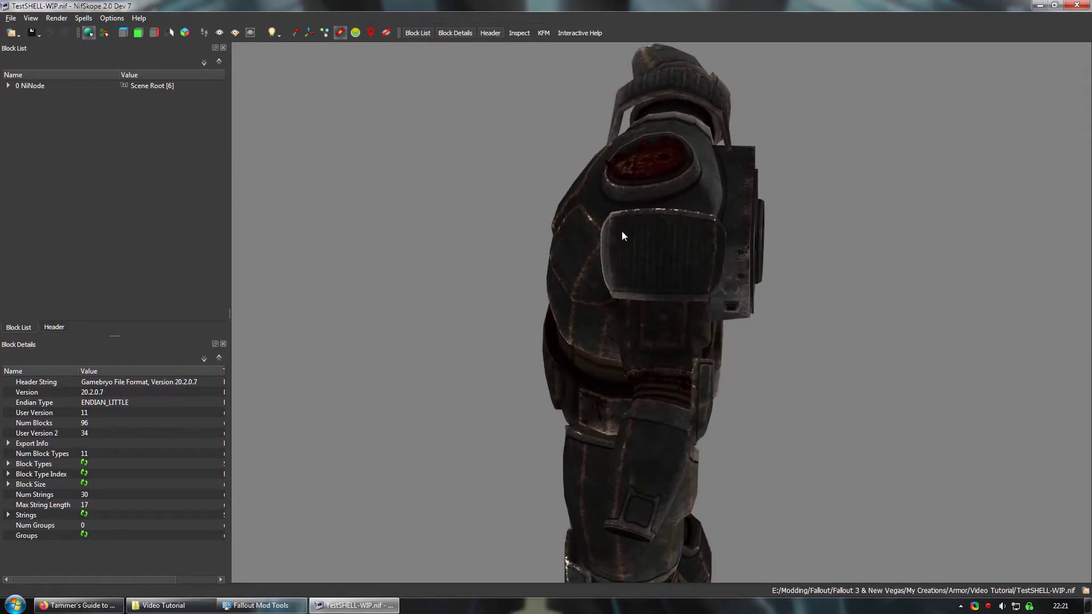
key(F5)
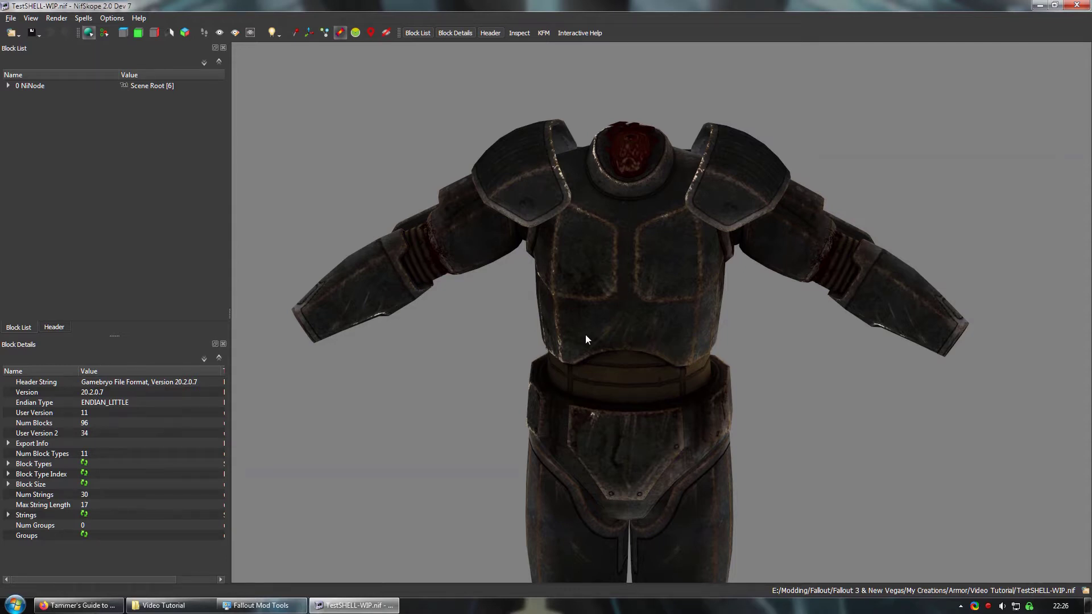
click(259, 605)
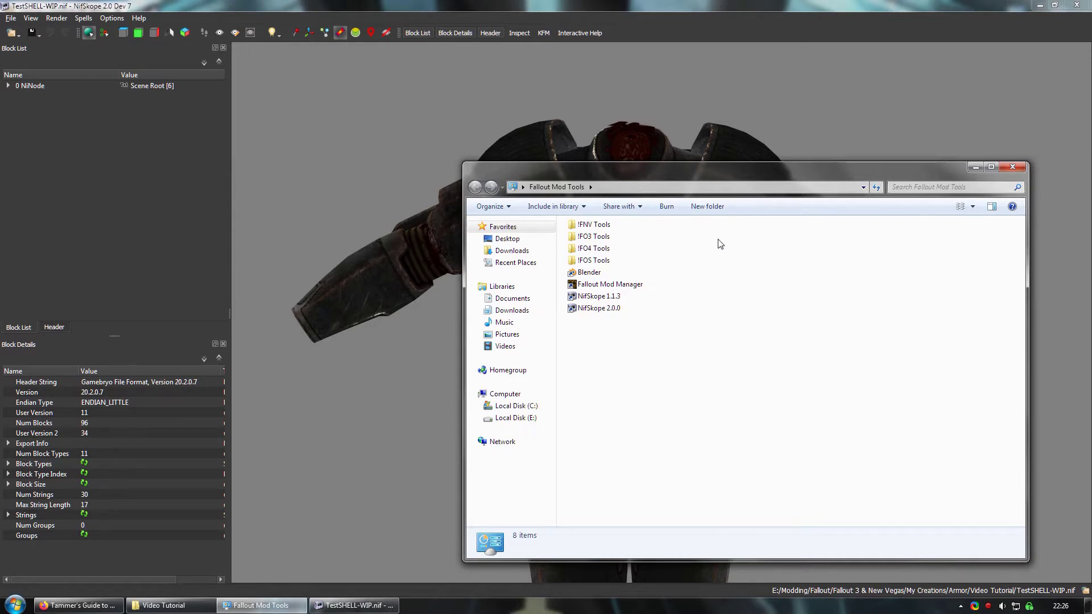
Start BSA Browser from Fallout Mod Manager and choose Fallout - Textures.bsa in the New Vegas Data folder
double_click(620, 288)
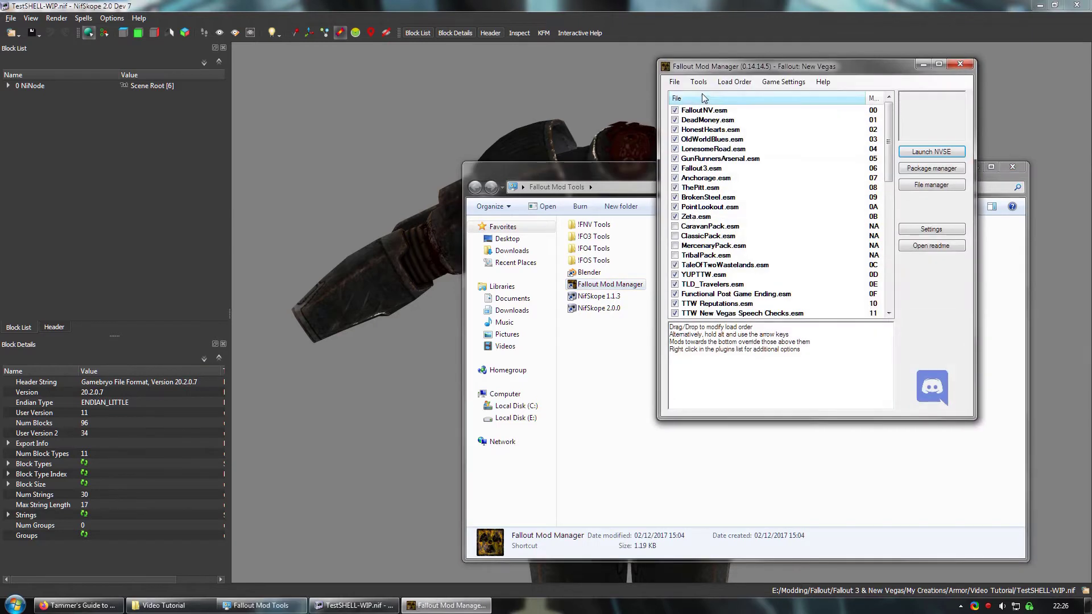
click(699, 83)
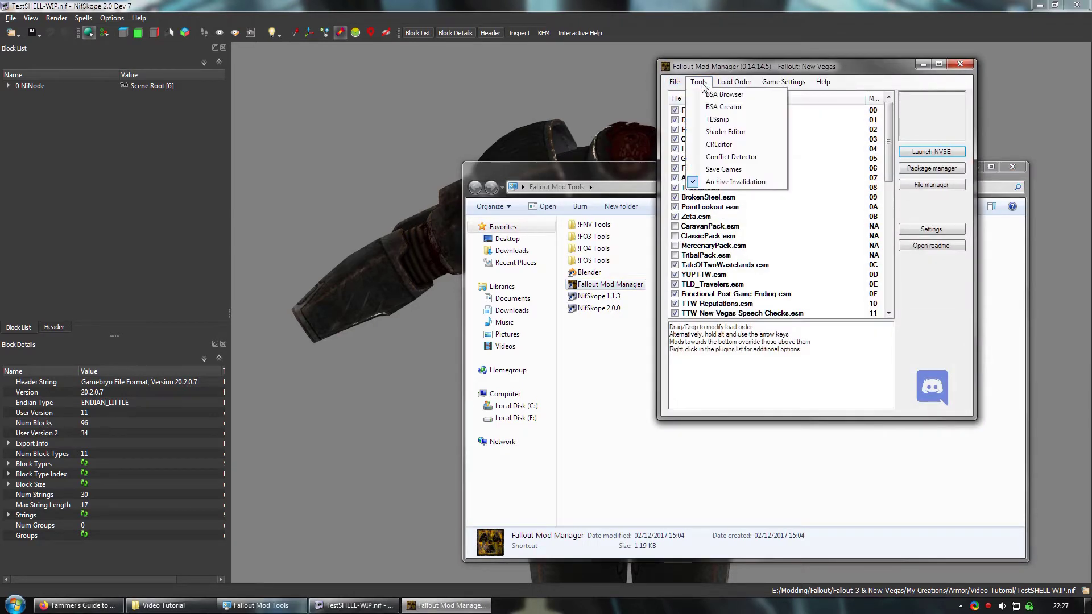
click(724, 95)
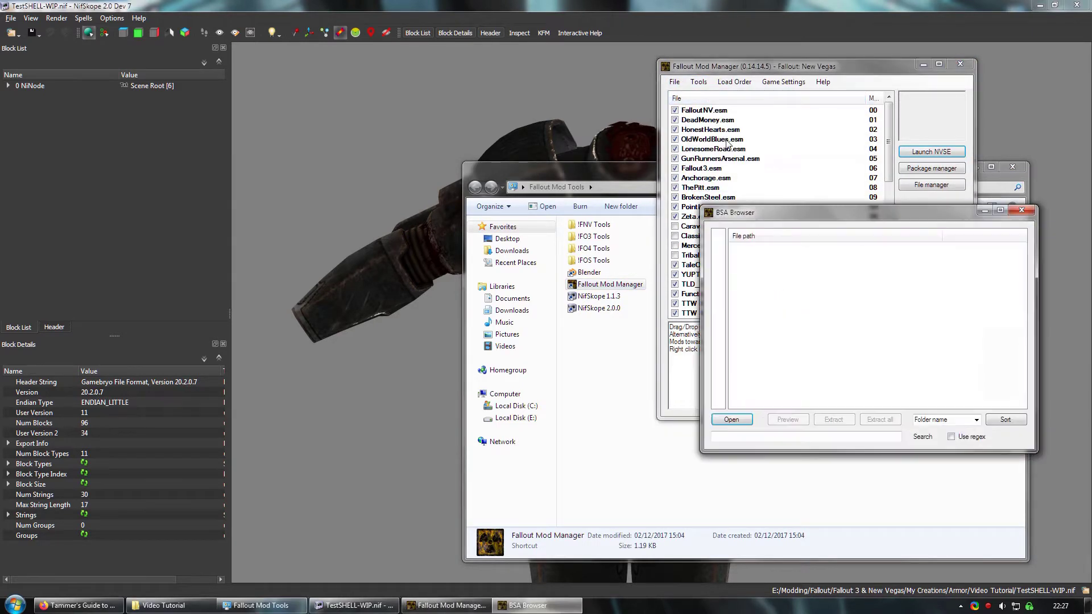
click(735, 420)
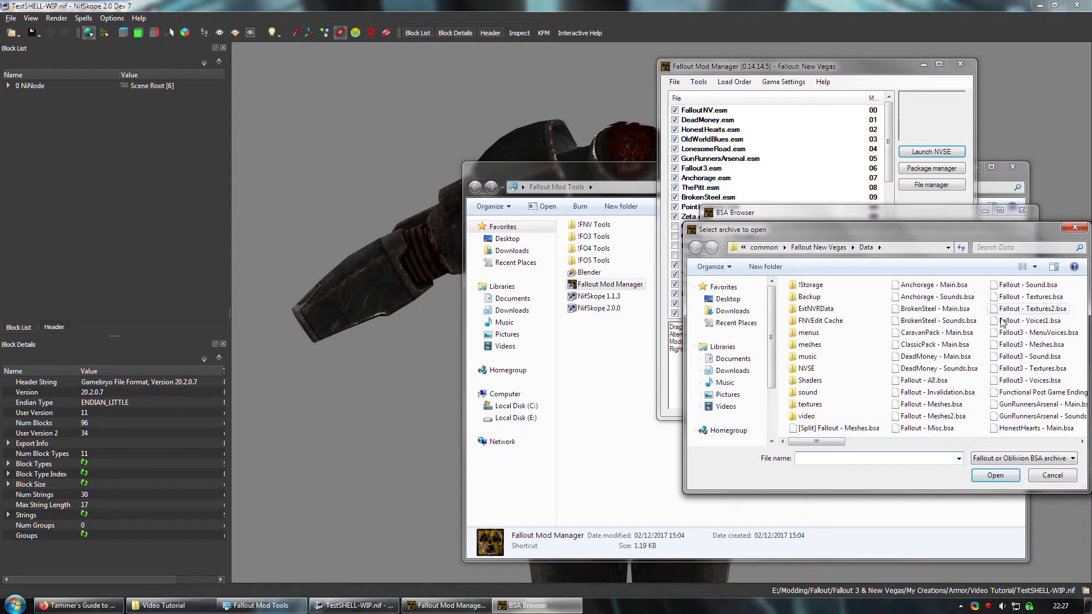
click(1030, 297)
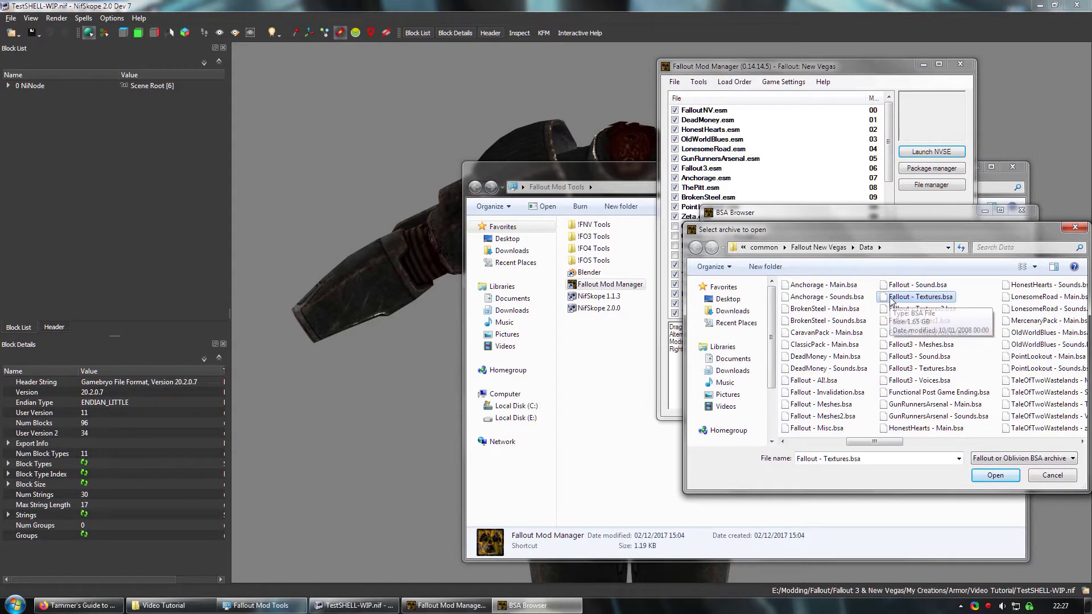
Open the textures archive, find bosdecal.dds by searching 'bosd', and extract it
click(993, 477)
click(825, 438)
text(bosdecal)
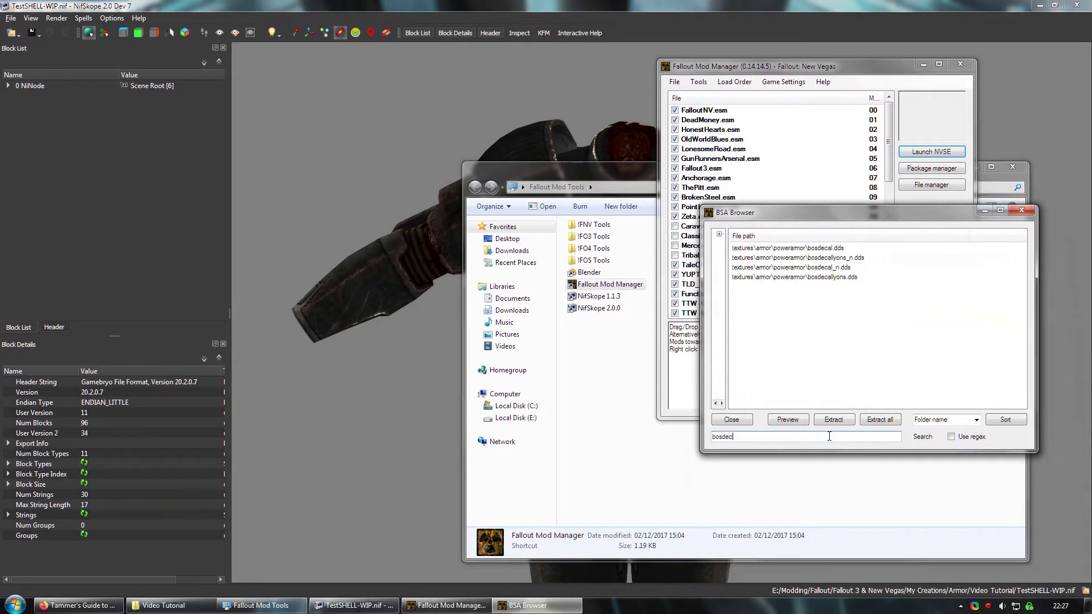
click(832, 249)
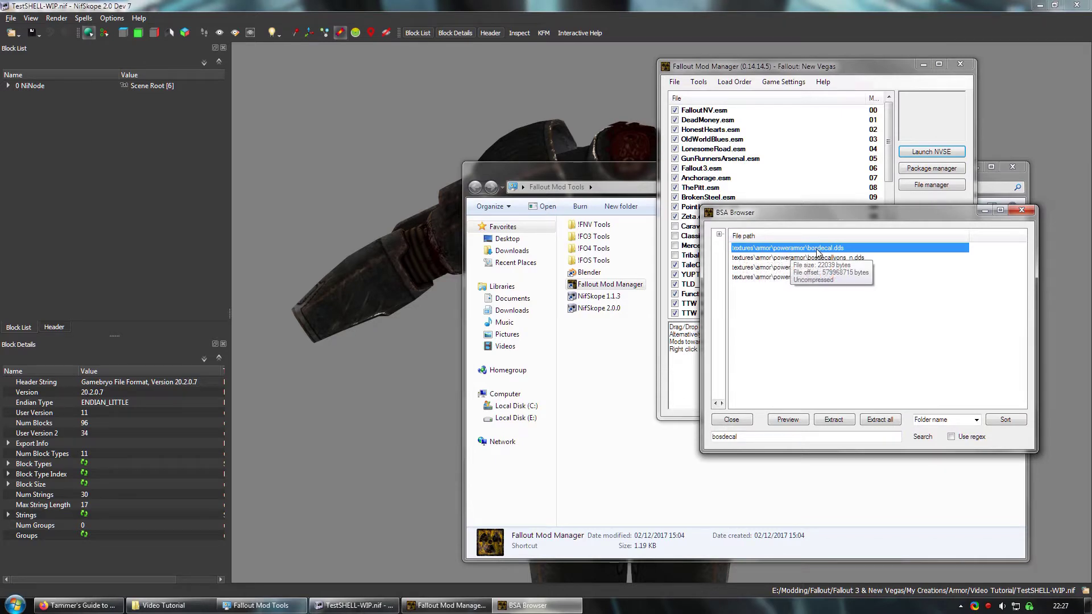
click(834, 420)
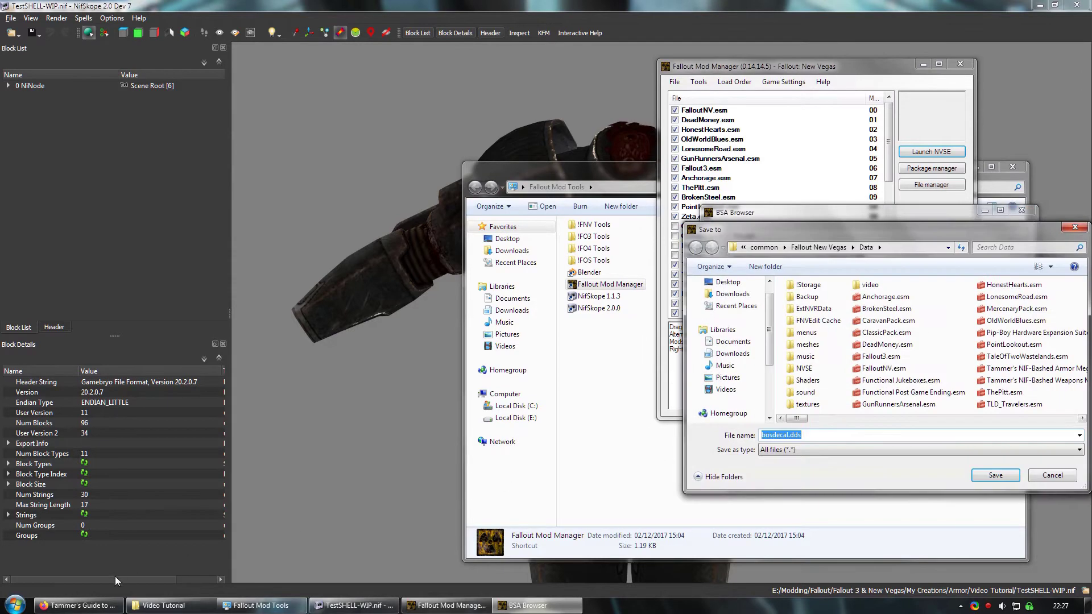
Save bosdecal.dds into the Video Tutorial folder via its copied path, then open it in Photoshop
click(164, 605)
click(486, 137)
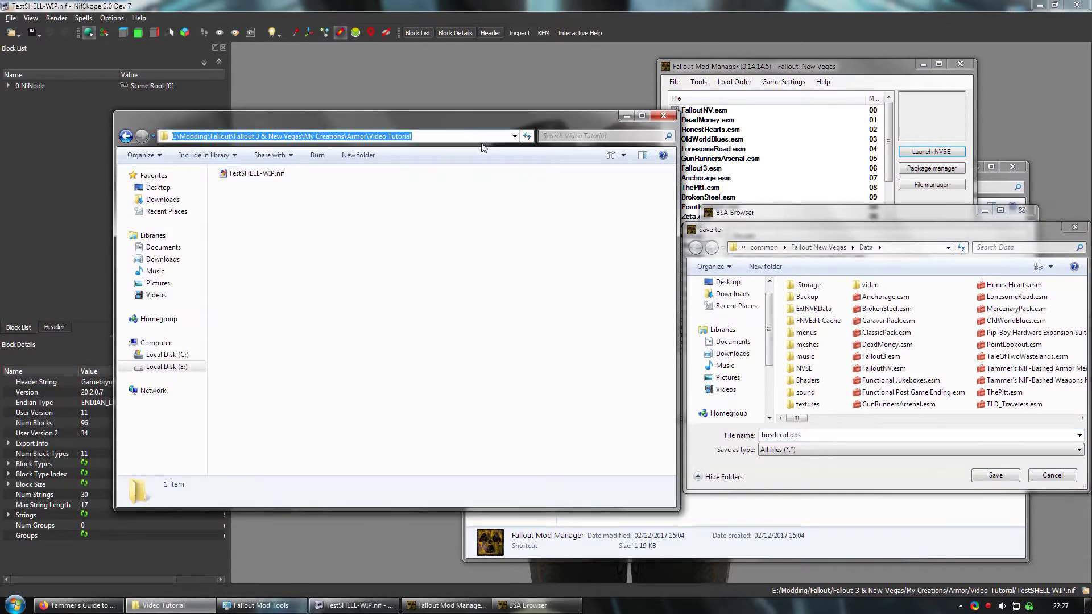
key(ctrl+c)
click(790, 233)
key(ctrl+v)
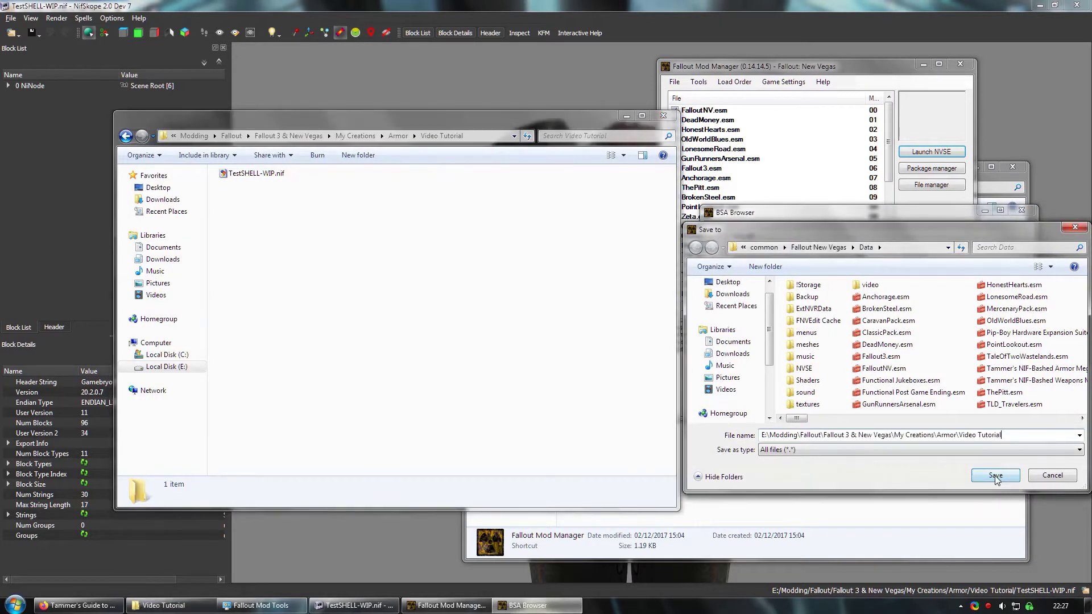
click(995, 476)
click(996, 476)
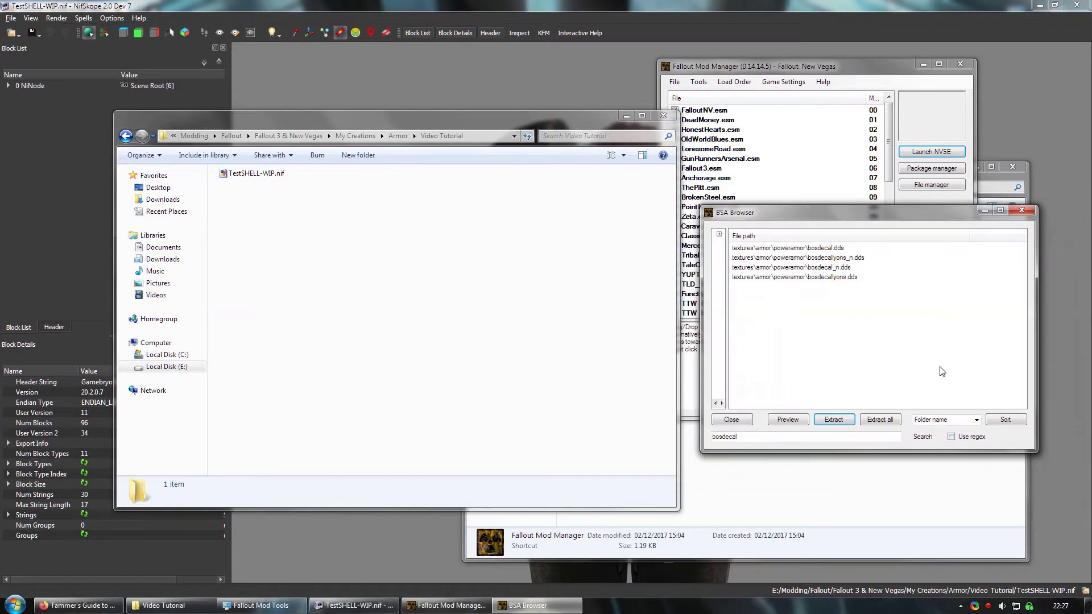
double_click(259, 174)
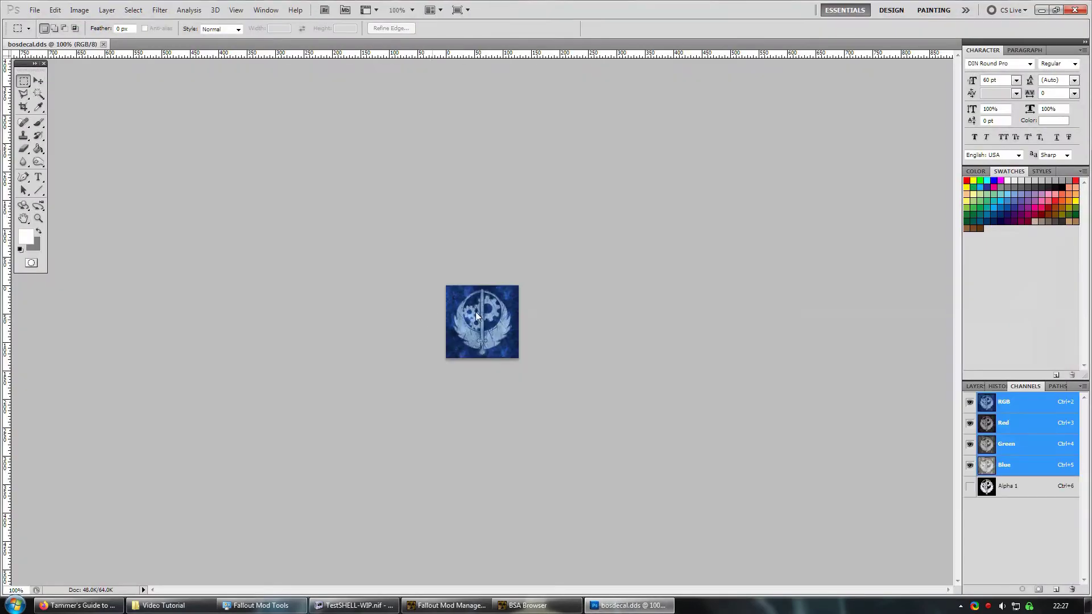
View the blue Brotherhood of Steel decal at 300% zoom, then close Photoshop
key(ctrl+plus)
key(ctrl+plus)
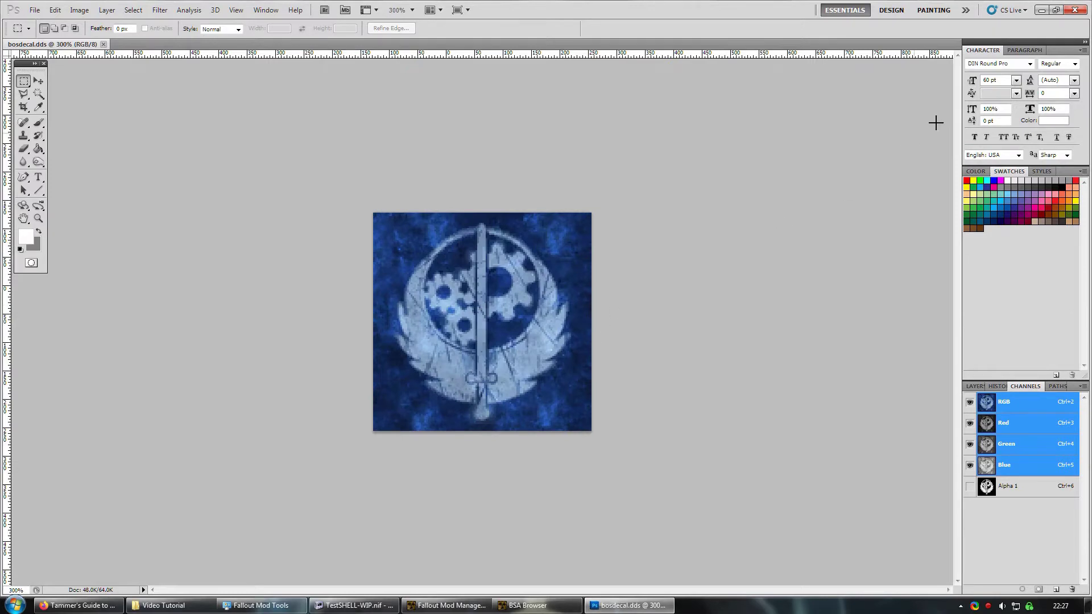
click(1074, 12)
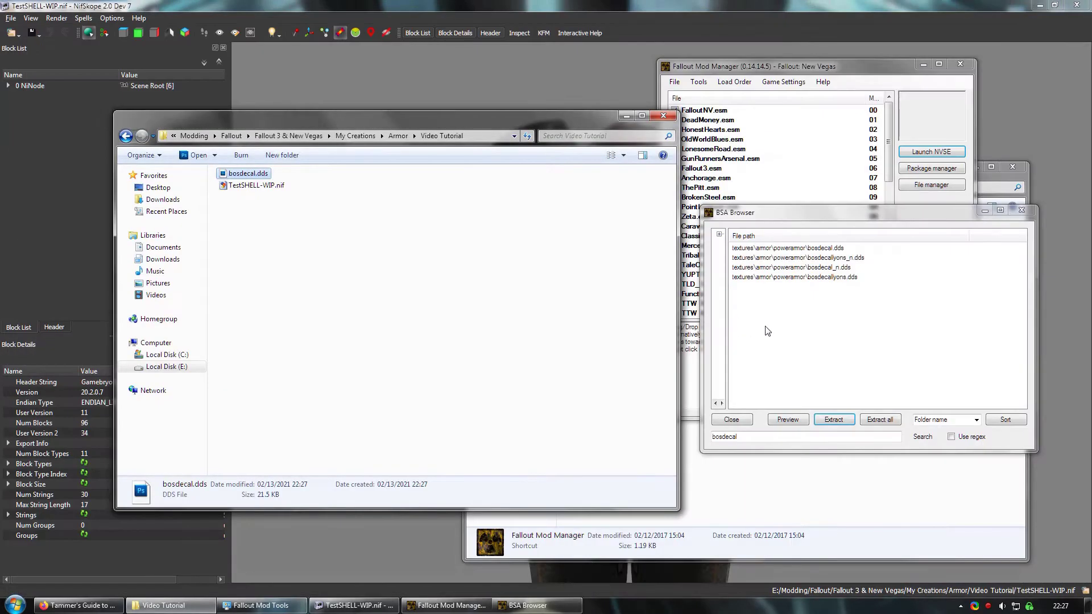
Minimize BSA Browser and Fallout Mod Manager and bring NifSkope back to the front
mouse_move(759, 251)
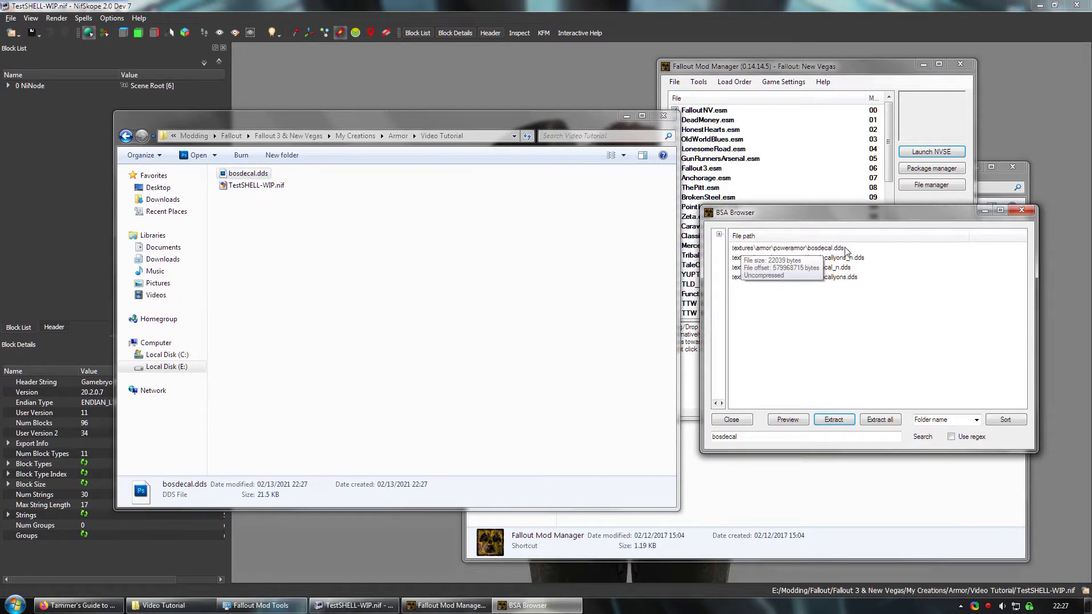
click(984, 211)
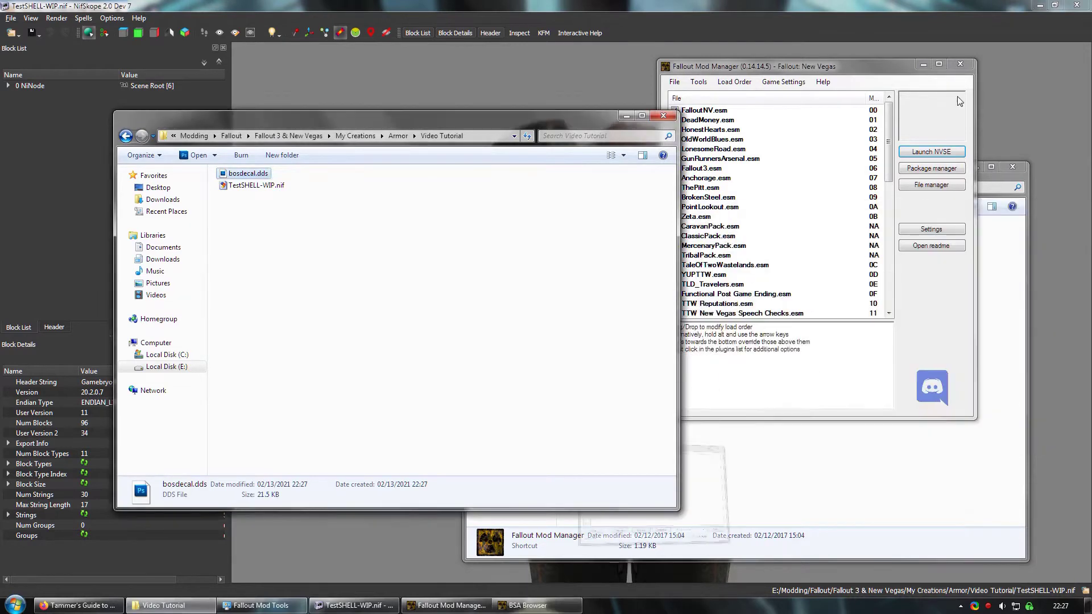
click(922, 63)
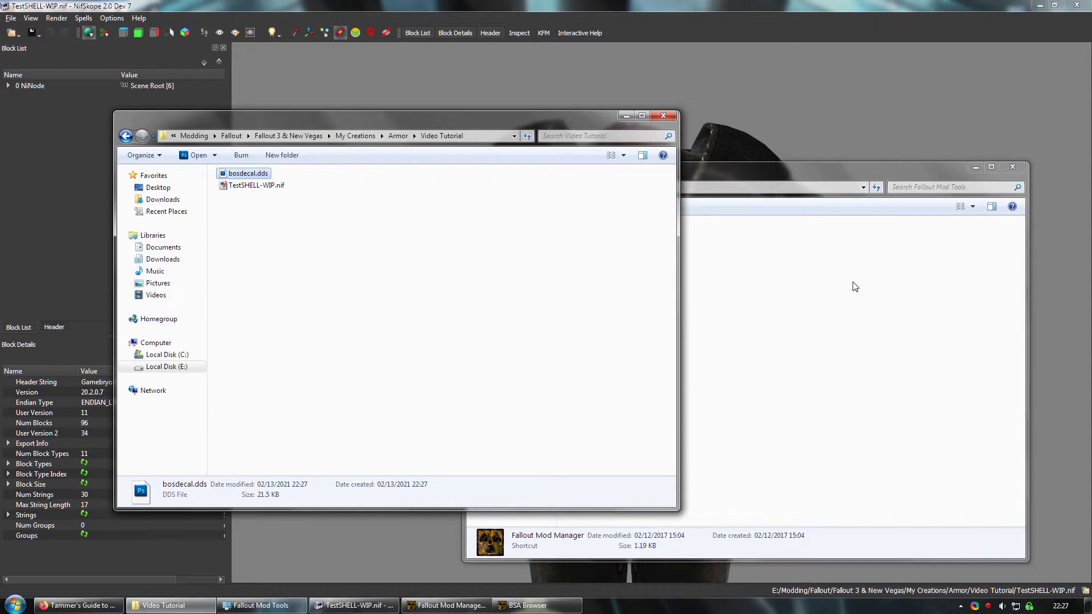
click(766, 2)
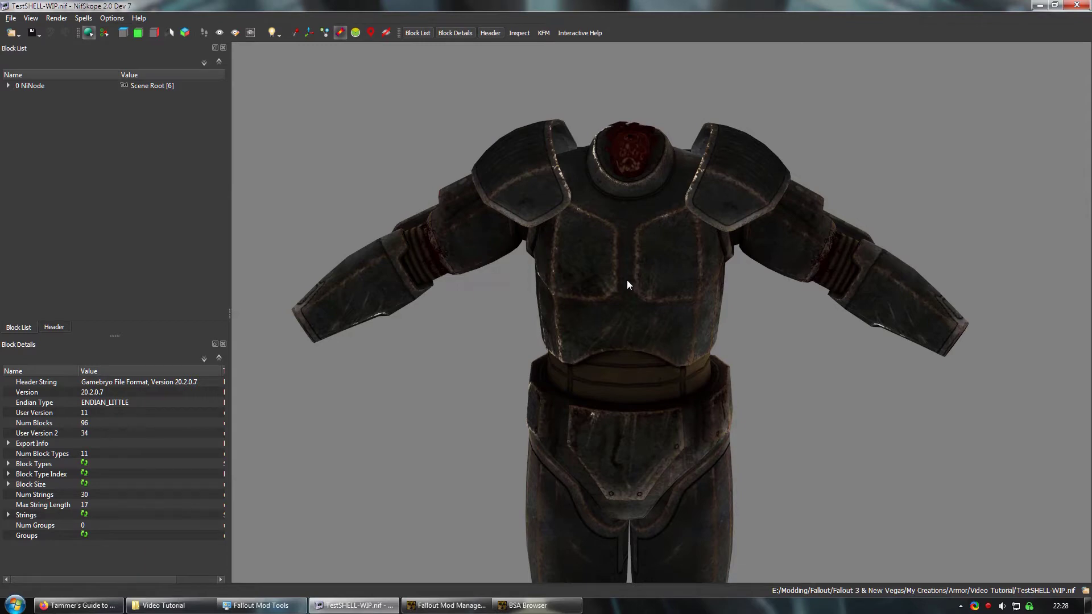
Close NifSkope and import TestSHELL-WIP.nif into Blender with the default NIF settings
click(1076, 5)
click(828, 293)
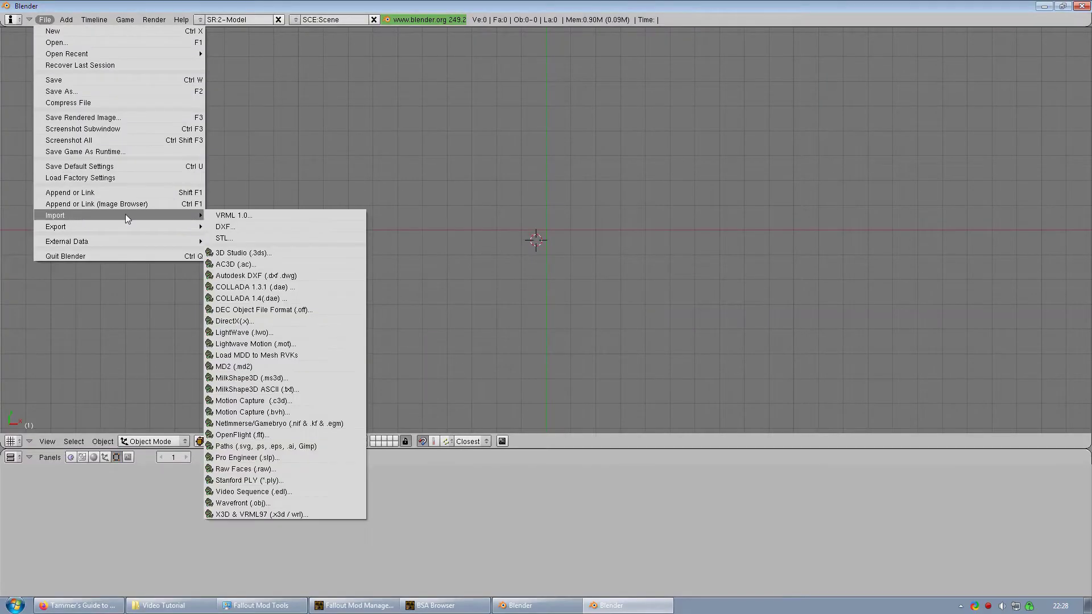
click(241, 415)
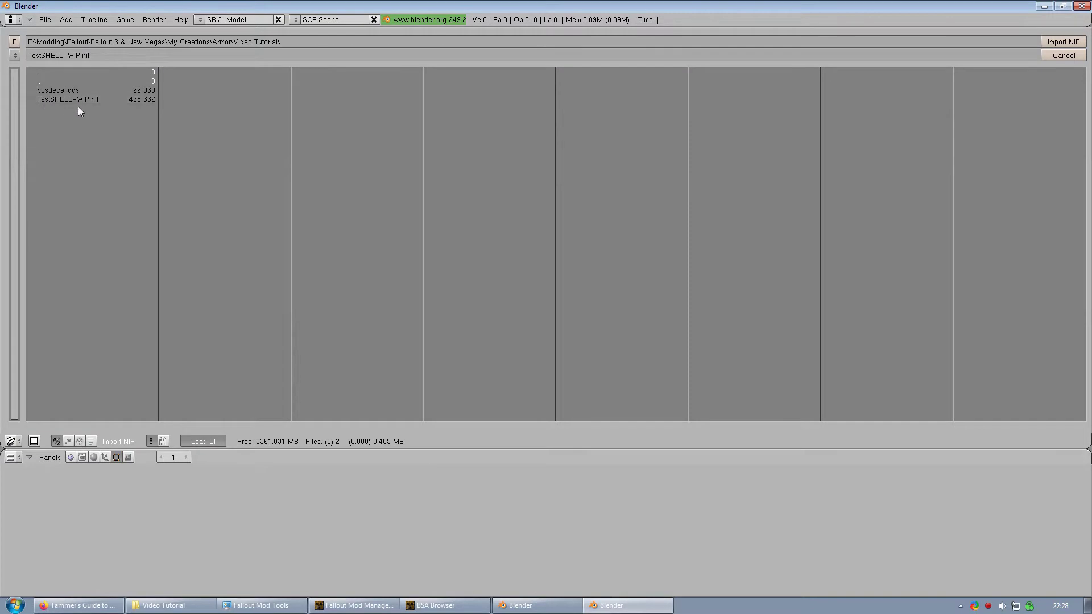
click(1047, 43)
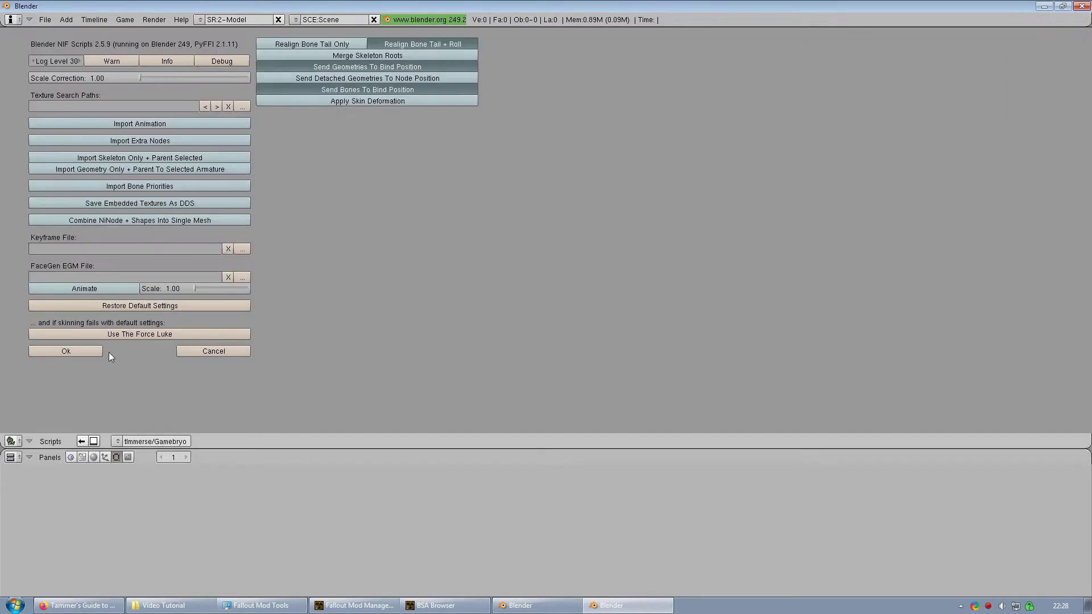
click(89, 351)
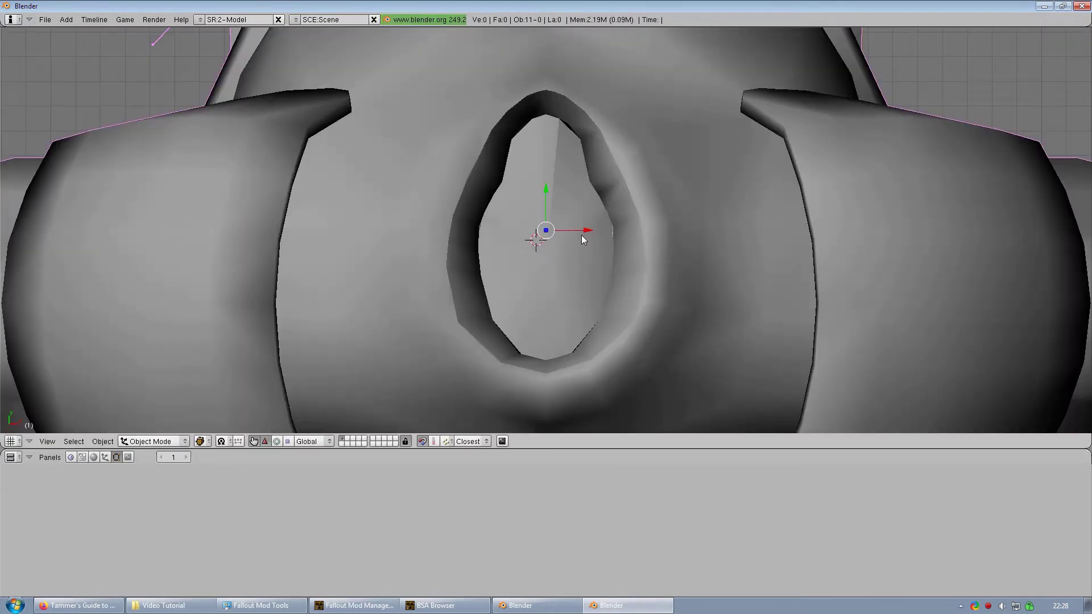
Orbit in on the imported armor's torso and select the UpperBody:0 mesh
scroll(581, 236, down, 5)
middle_drag(581, 236, 776, 140)
middle_drag(357, 237, 495, 294)
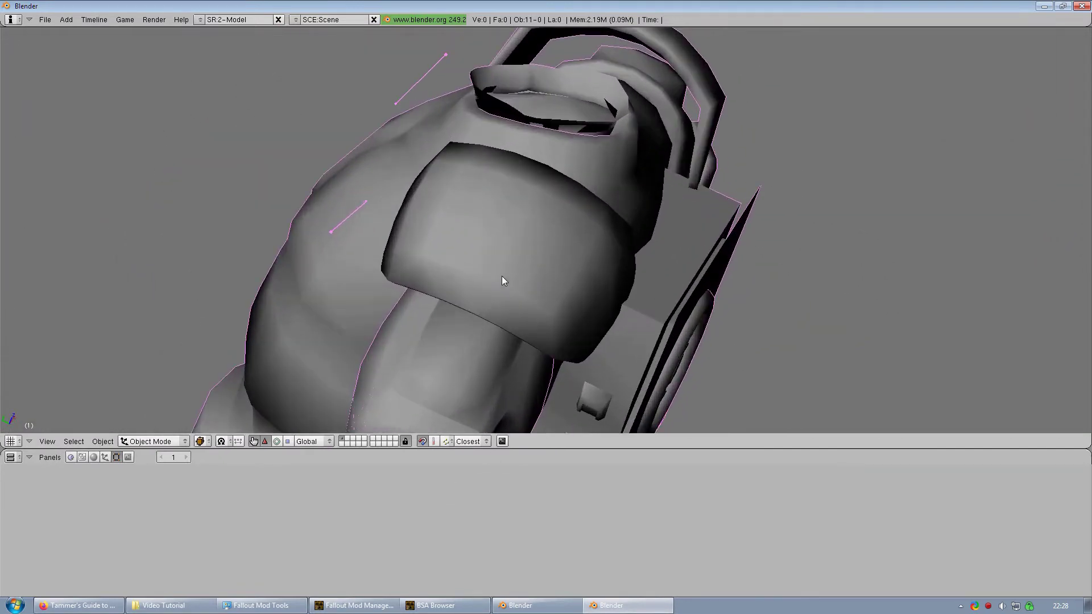
right_click(493, 238)
Enter Edit Mode on UpperBody:0, deselect everything, hide occluded geometry, and orbit to the shoulder pad
key(Tab)
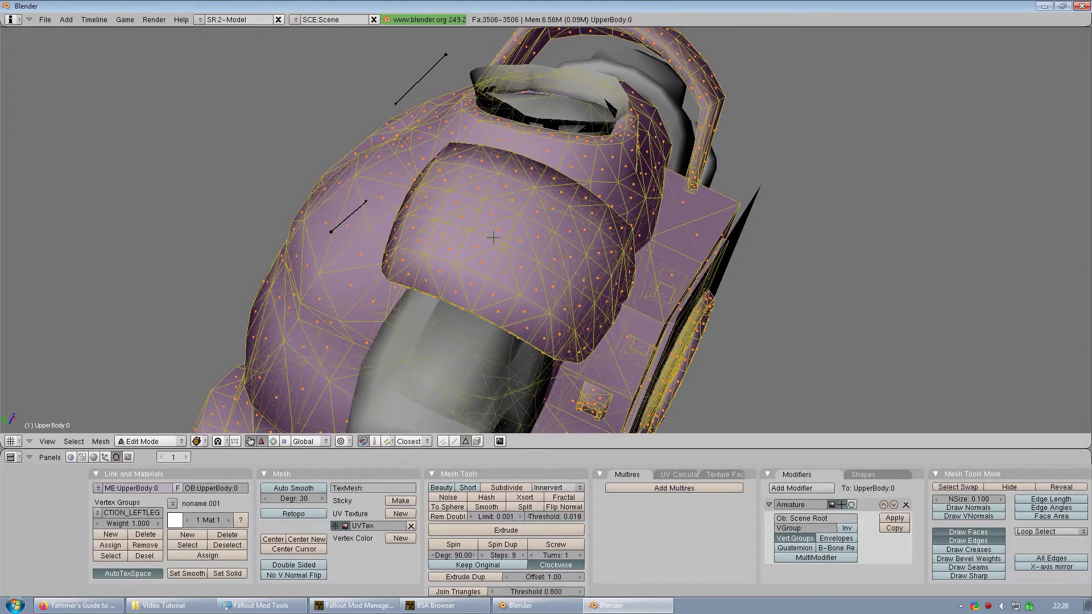
key(a)
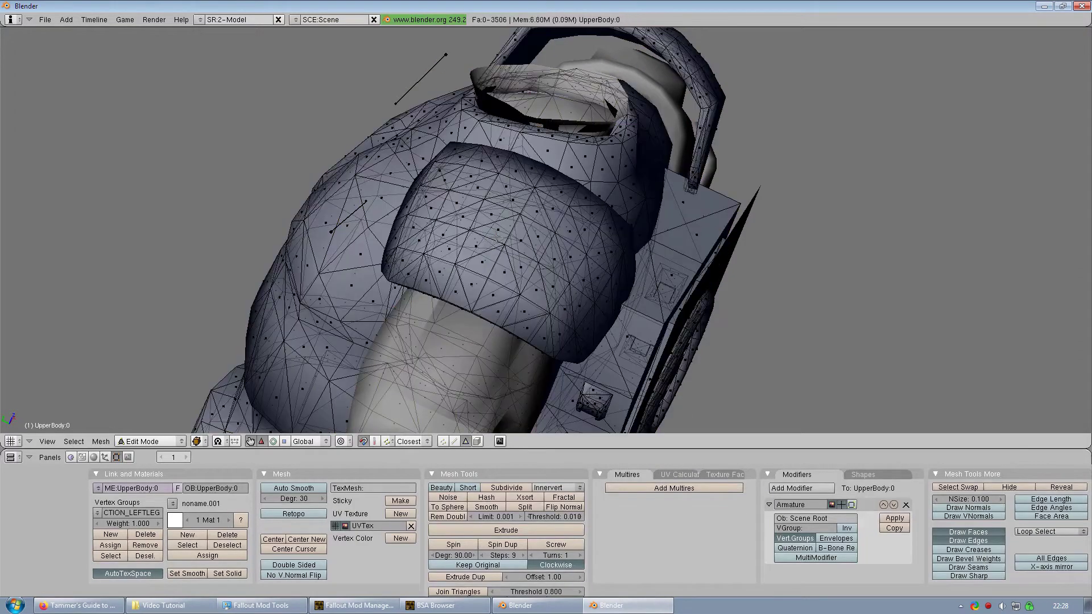
click(477, 442)
mouse_move(551, 258)
middle_down()
mouse_move(199, 240)
mouse_move(553, 256)
middle_up()
middle_drag(633, 238, 649, 235)
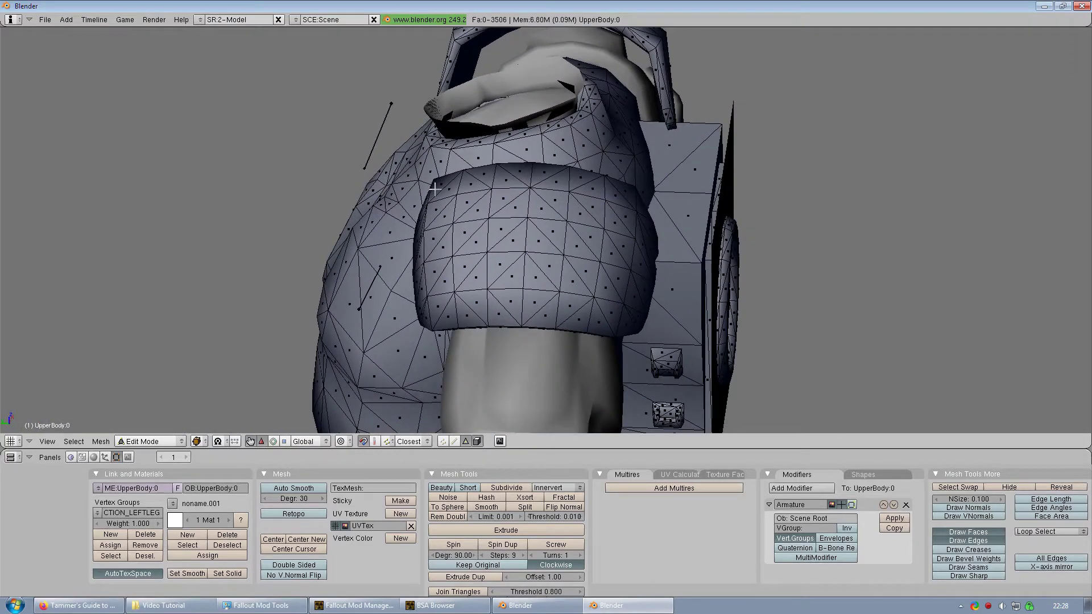
Select the top rows of faces along the shoulder pad's rim
right_click(485, 173)
shift+right_click(487, 172)
shift+right_click(505, 177)
shift+right_click(520, 172)
shift+right_click(541, 177)
shift+right_click(558, 181)
shift+right_click(584, 181)
shift+right_click(595, 189)
shift+right_click(471, 206)
shift+right_click(493, 203)
shift+right_click(514, 202)
shift+right_click(540, 200)
shift+right_click(559, 206)
shift+right_click(551, 210)
shift+right_click(596, 209)
shift+right_click(586, 216)
shift+right_click(589, 236)
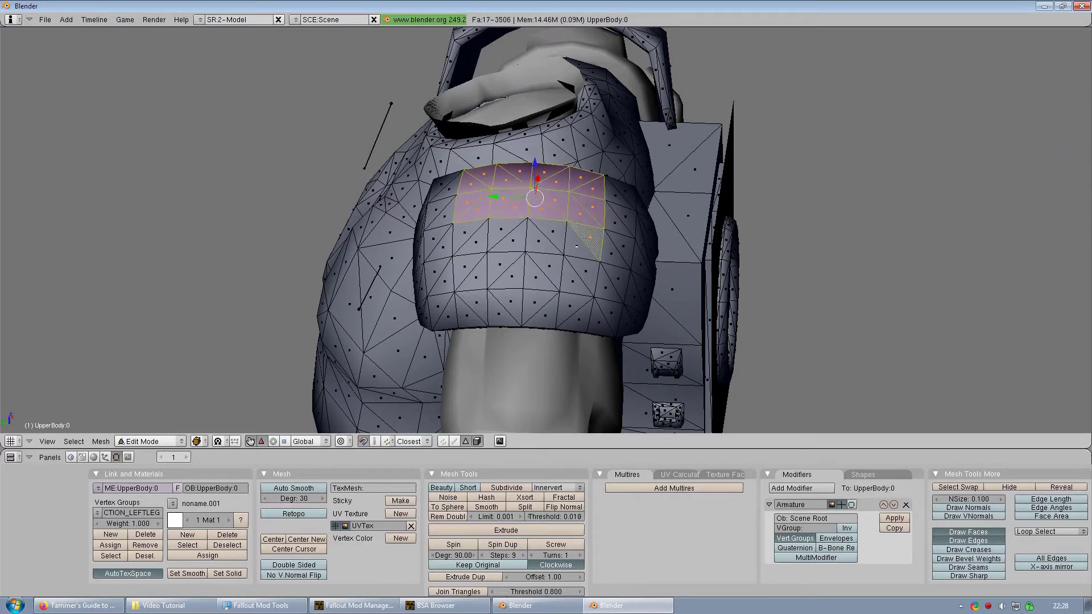
Extend the selection down the shoulder pad into a rectangular 40-face patch
shift+right_click(579, 251)
shift+right_click(552, 239)
shift+right_click(535, 241)
shift+right_click(509, 236)
shift+right_click(495, 245)
shift+right_click(470, 242)
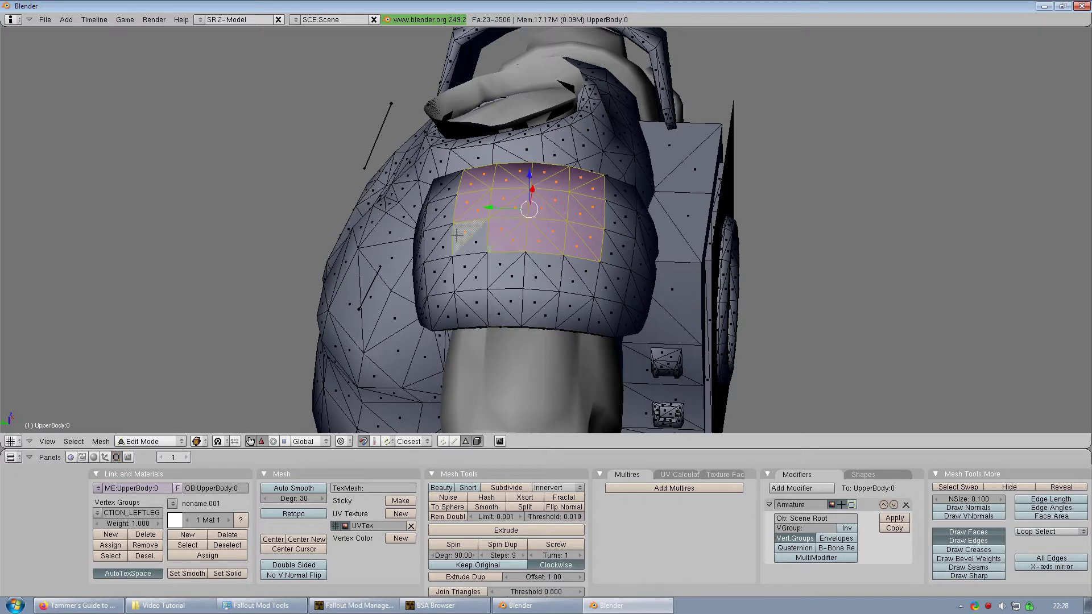
shift+right_click(466, 273)
shift+right_click(480, 267)
shift+right_click(465, 313)
shift+right_click(480, 302)
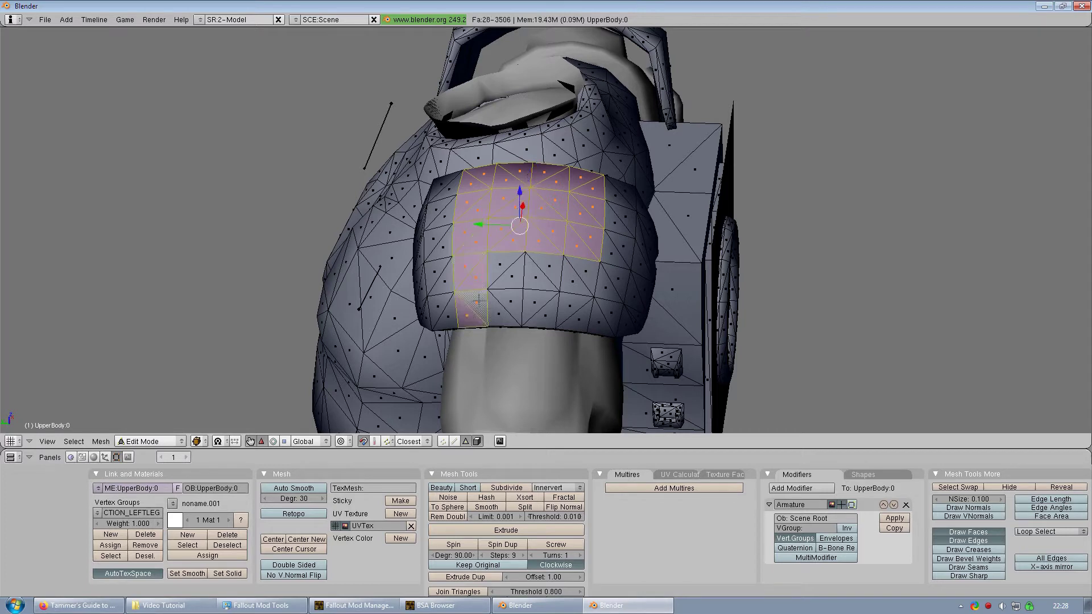
shift+right_click(497, 316)
shift+right_click(516, 295)
shift+right_click(503, 304)
shift+right_click(498, 273)
shift+right_click(512, 267)
shift+right_click(535, 279)
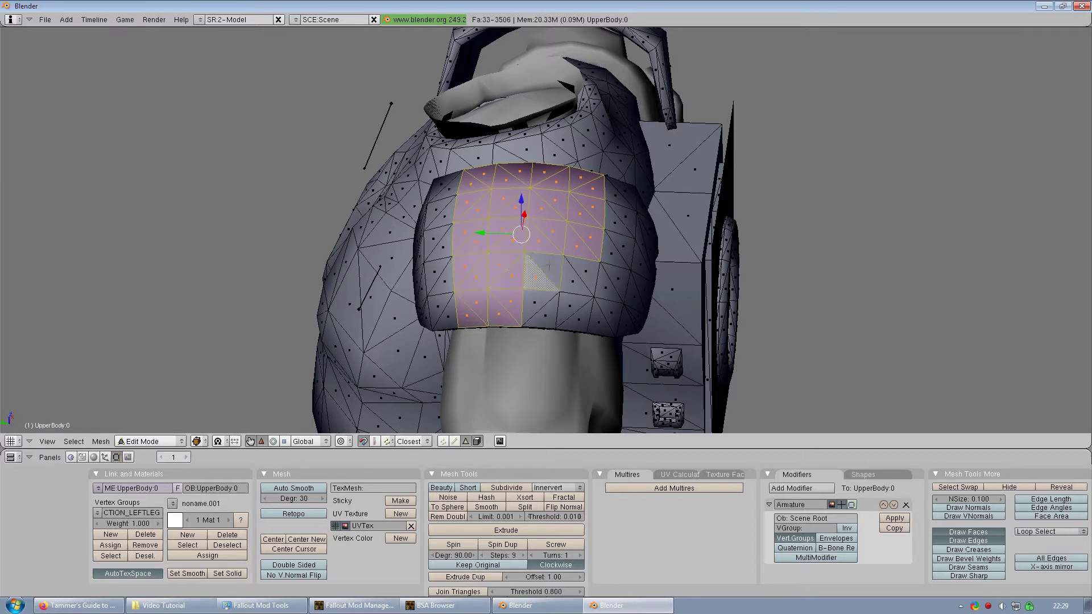
shift+right_click(549, 267)
shift+right_click(577, 273)
shift+right_click(589, 281)
shift+right_click(575, 310)
shift+right_click(577, 320)
shift+right_click(540, 310)
shift+right_click(537, 307)
scroll(543, 262, down, 3)
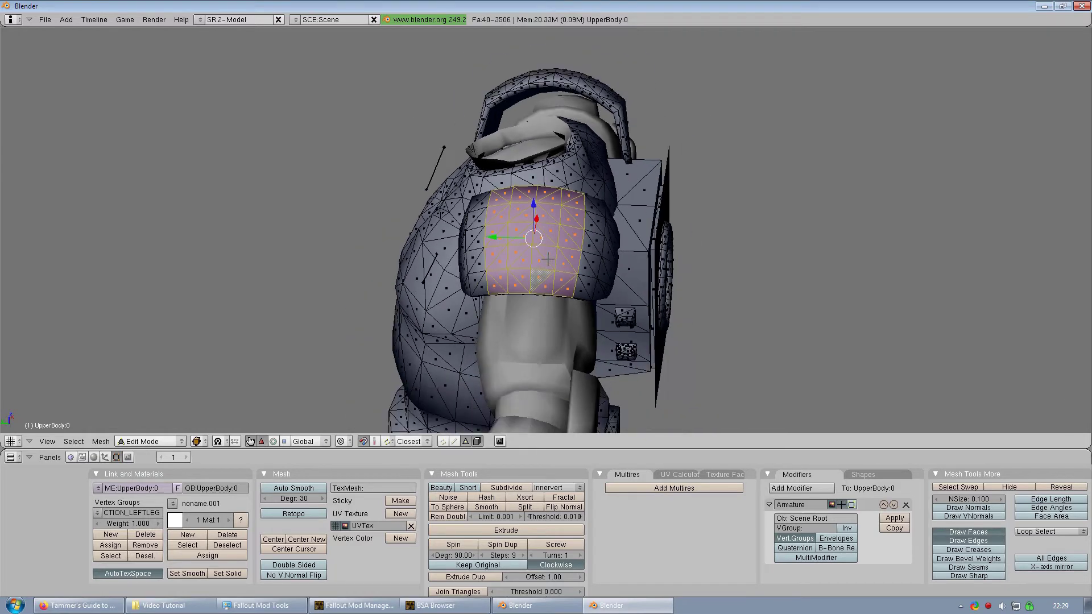
Lift the selected shoulder-pad faces slightly off the armor along the Z axis
shift+middle_drag(547, 260, 577, 253)
scroll(621, 235, up, 2)
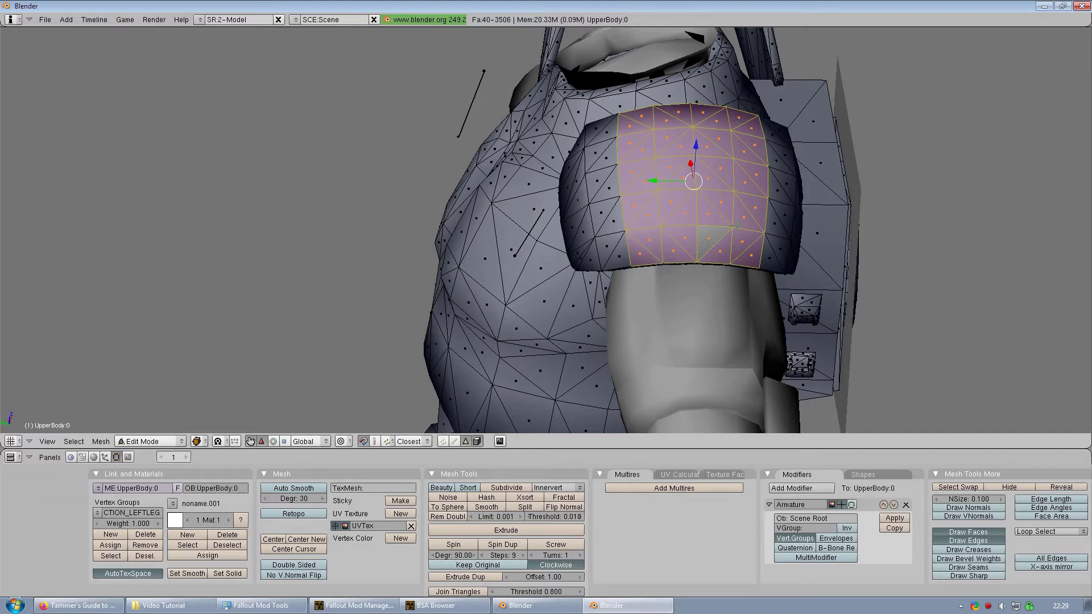
key(g)
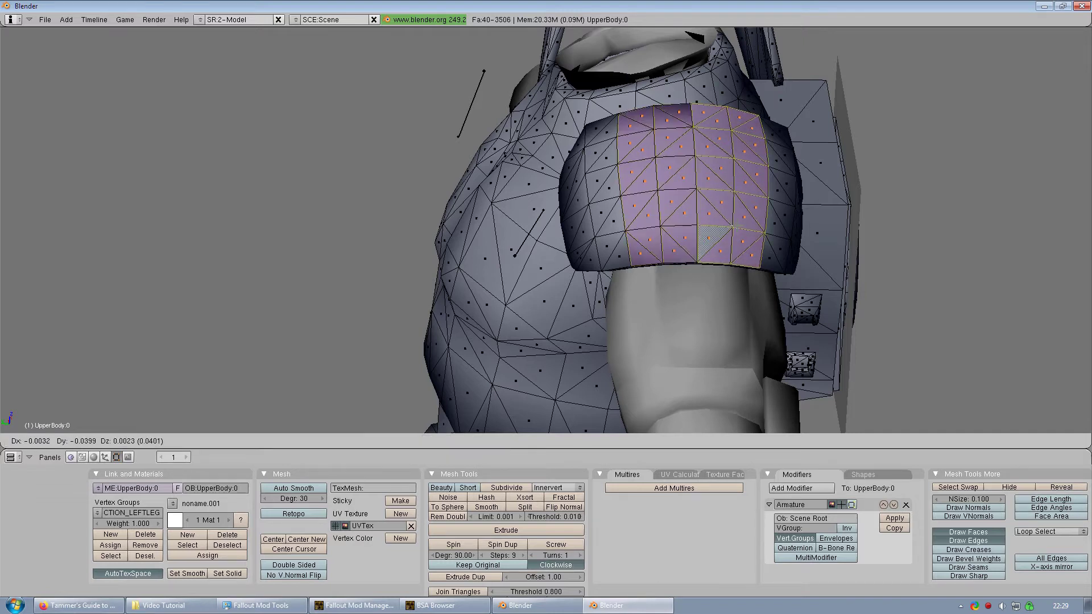
key(Return)
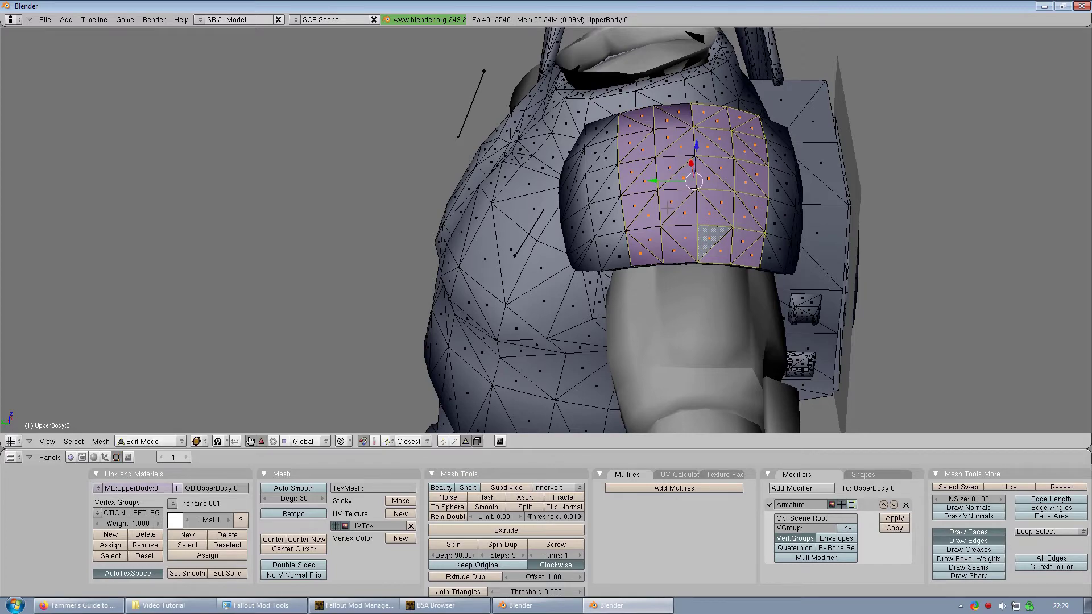
scroll(640, 193, up, 2)
middle_drag(640, 193, 576, 191)
key(g)
key(z)
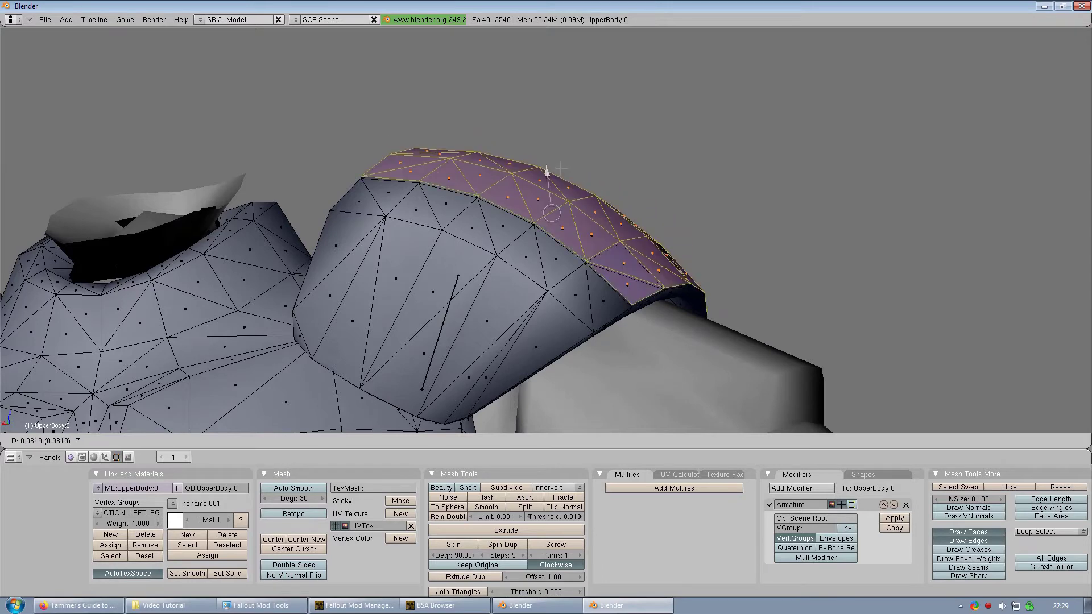
click(562, 170)
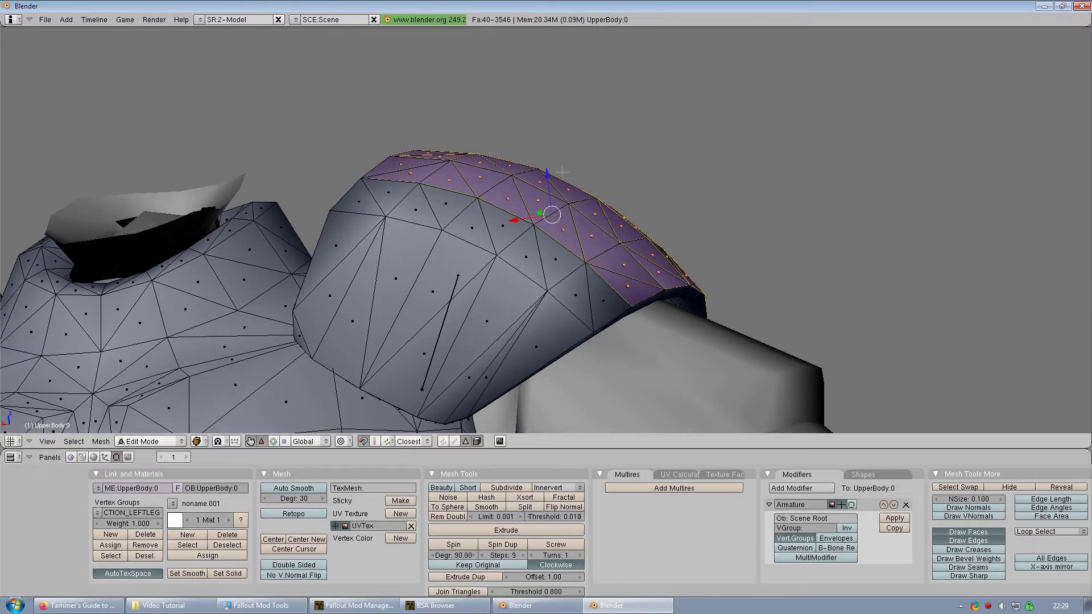
middle_drag(546, 188, 496, 242)
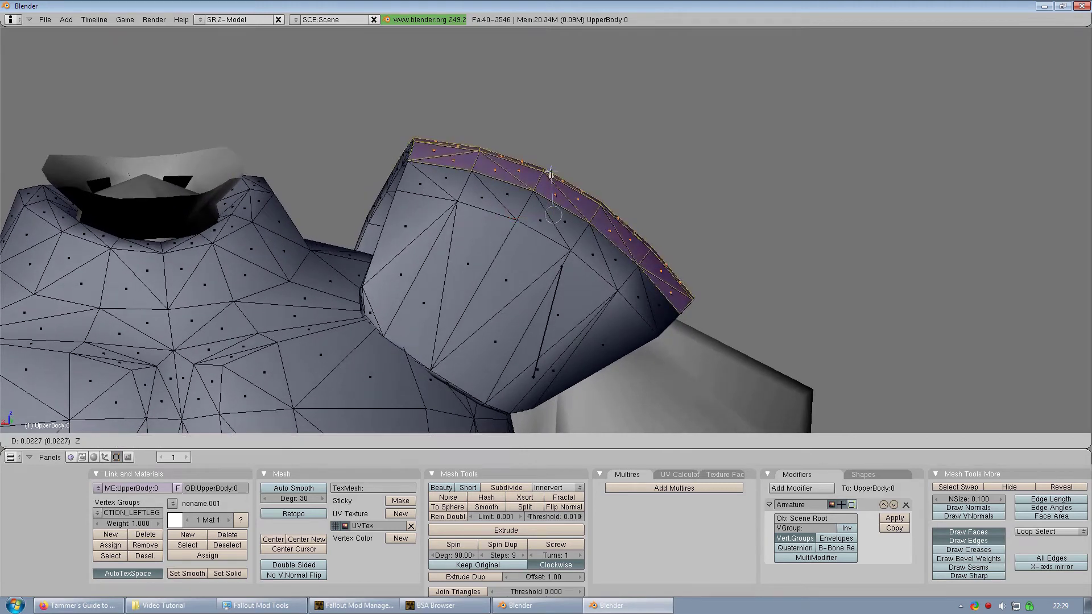
drag(512, 216, 514, 215)
middle_drag(514, 214, 479, 181)
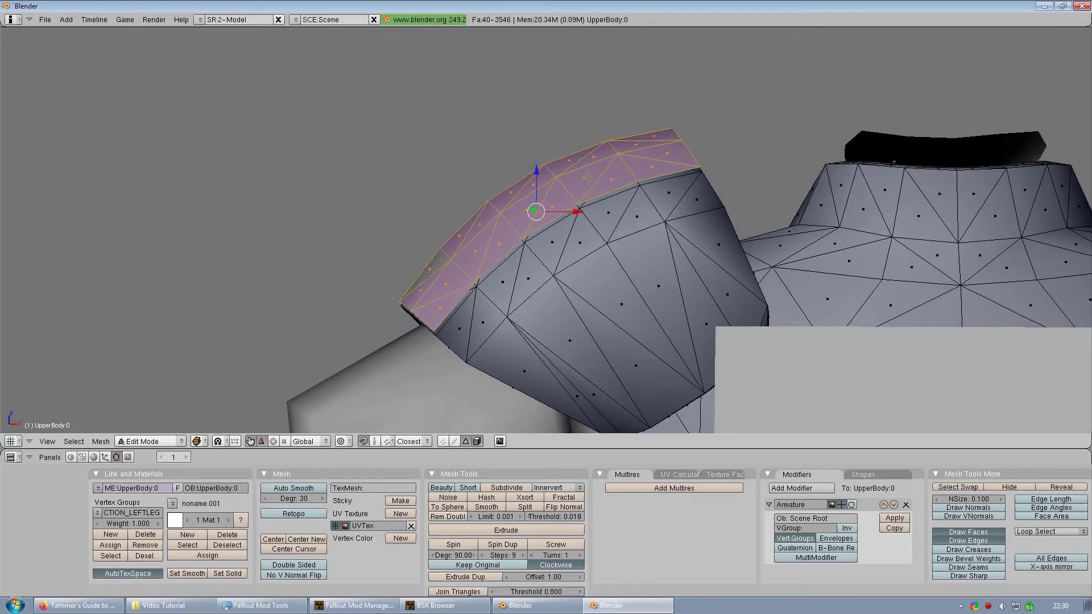
Separate the selected shoulder patch into its own object with P > Selected
key(p)
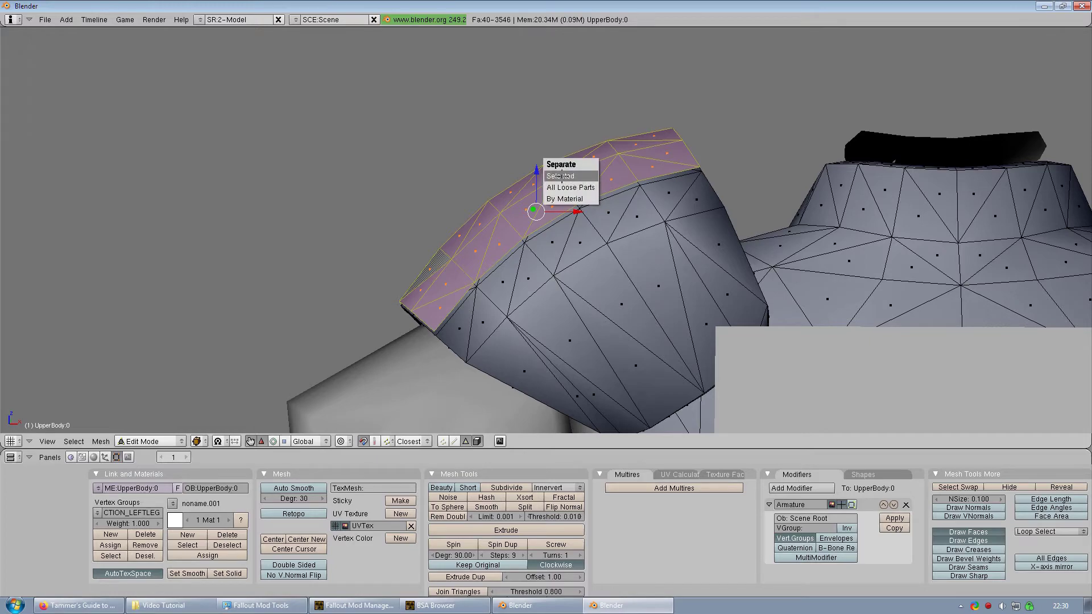
click(561, 176)
scroll(561, 175, down, 4)
middle_drag(561, 176, 794, 280)
Clear the selection and box-select the chest plate faces
scroll(794, 307, up, 3)
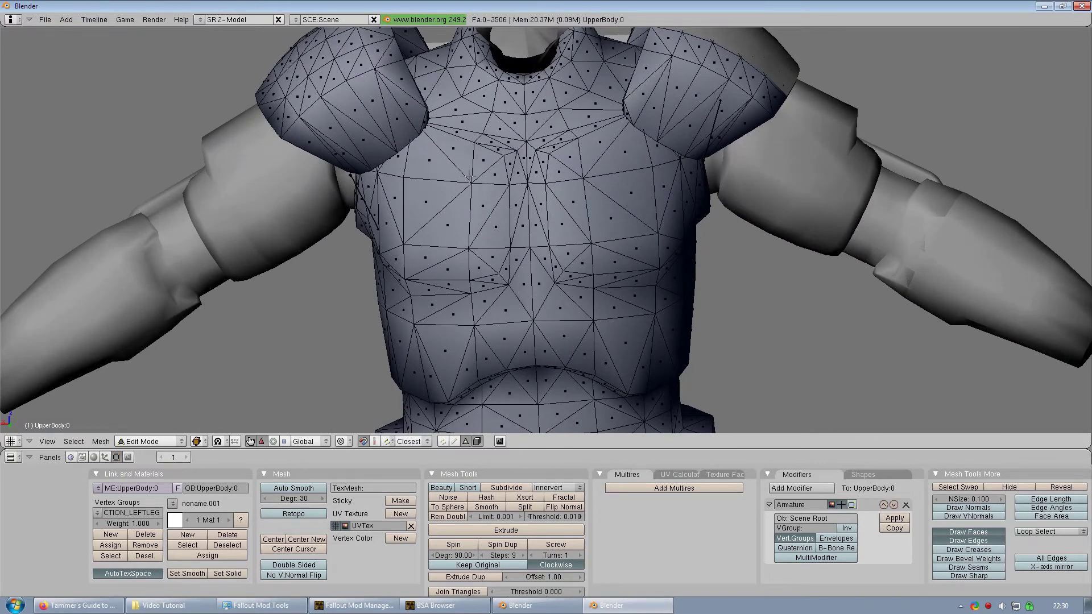
key(a)
key(a)
key(b)
drag(418, 147, 642, 384)
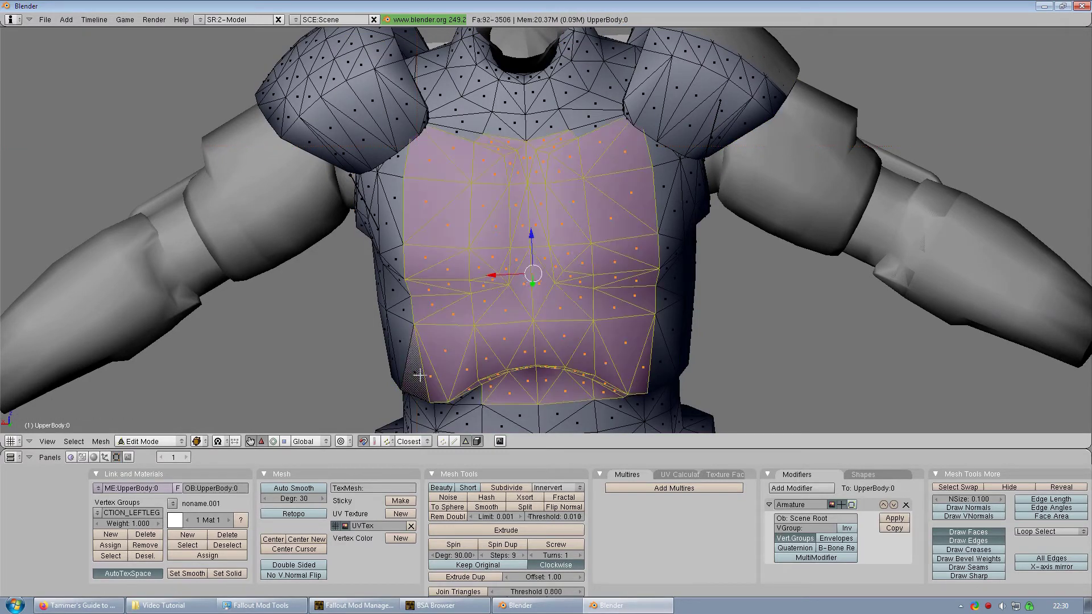
Deselect the lower arch faces from the chest selection
shift+right_click(475, 391)
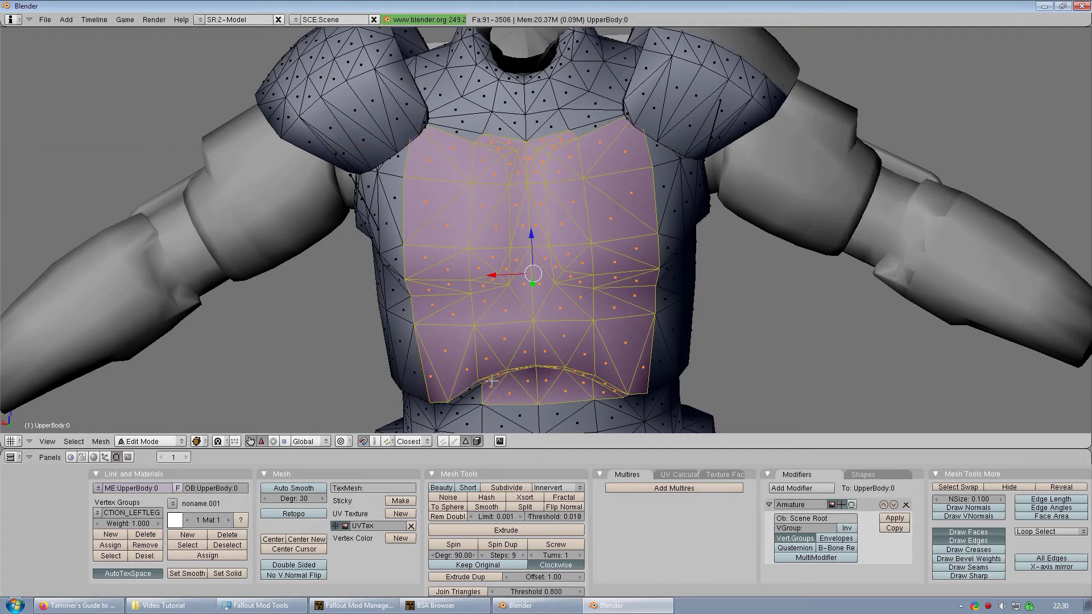
shift+right_click(491, 381)
shift+right_click(490, 392)
shift+right_click(515, 387)
shift+right_click(555, 387)
shift+right_click(569, 388)
shift+right_click(585, 391)
shift+right_click(605, 395)
scroll(540, 364, up, 2)
shift+scroll(520, 306, down, 4)
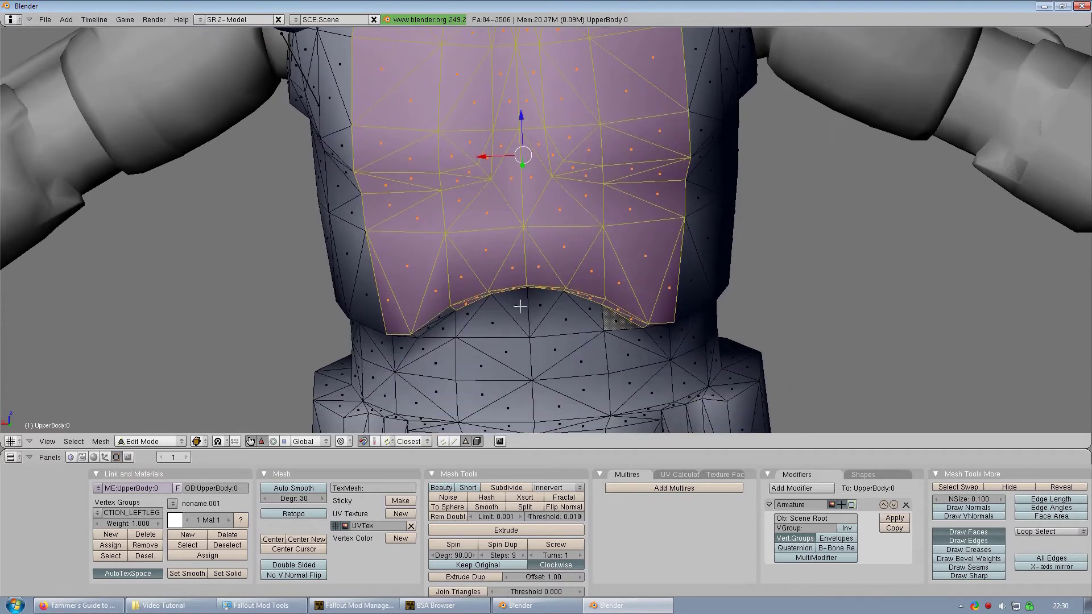
scroll(520, 306, up, 2)
shift+scroll(520, 306, down, 2)
Trim the remaining lower and right edge faces and add two faces near the neck
shift+right_click(648, 316)
shift+right_click(469, 254)
shift+right_click(472, 252)
shift+right_click(427, 262)
shift+right_click(483, 246)
shift+right_click(498, 250)
shift+right_click(535, 251)
shift+right_click(605, 276)
shift+right_click(604, 276)
shift+right_click(655, 302)
shift+right_click(654, 301)
shift+right_click(662, 321)
scroll(663, 321, down, 4)
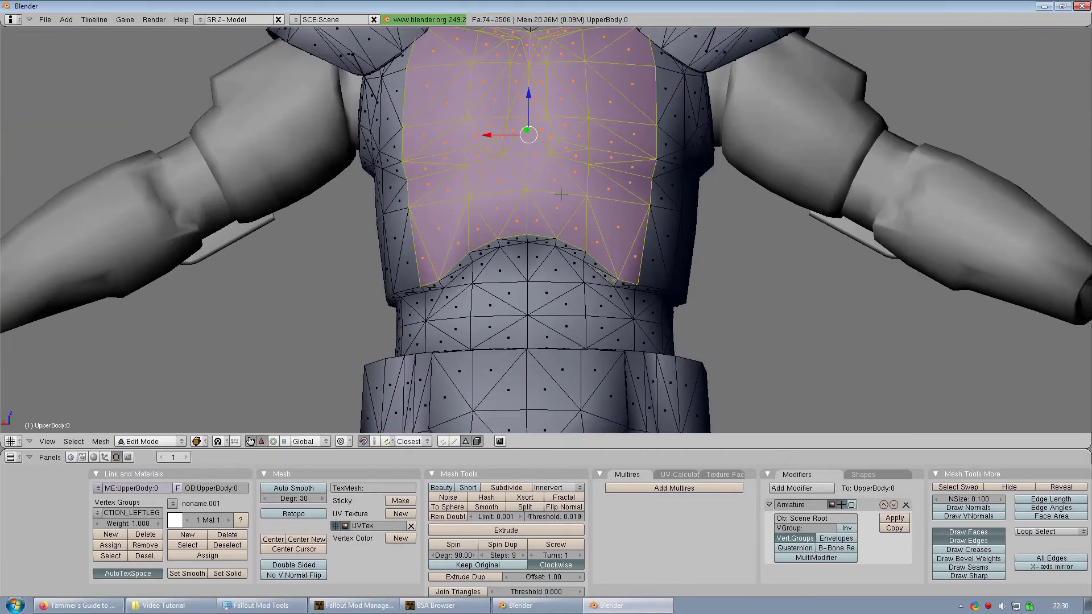
shift+scroll(561, 195, up, 6)
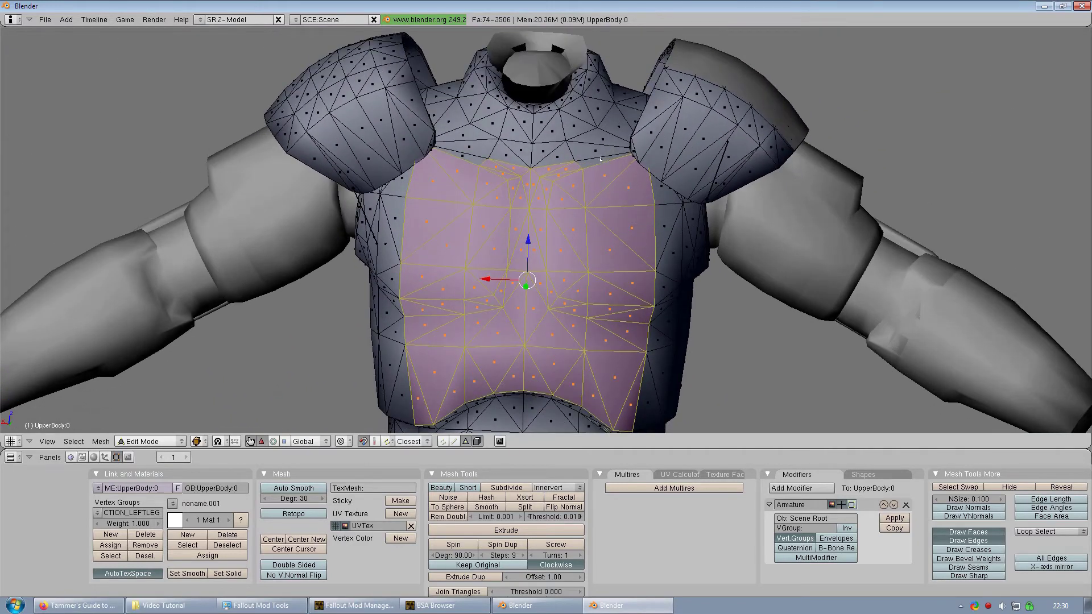
shift+right_click(601, 159)
shift+right_click(464, 155)
Push the chest patch slightly outward and separate it into its own 76-face object
middle_drag(464, 154, 639, 275)
scroll(640, 276, up, 2)
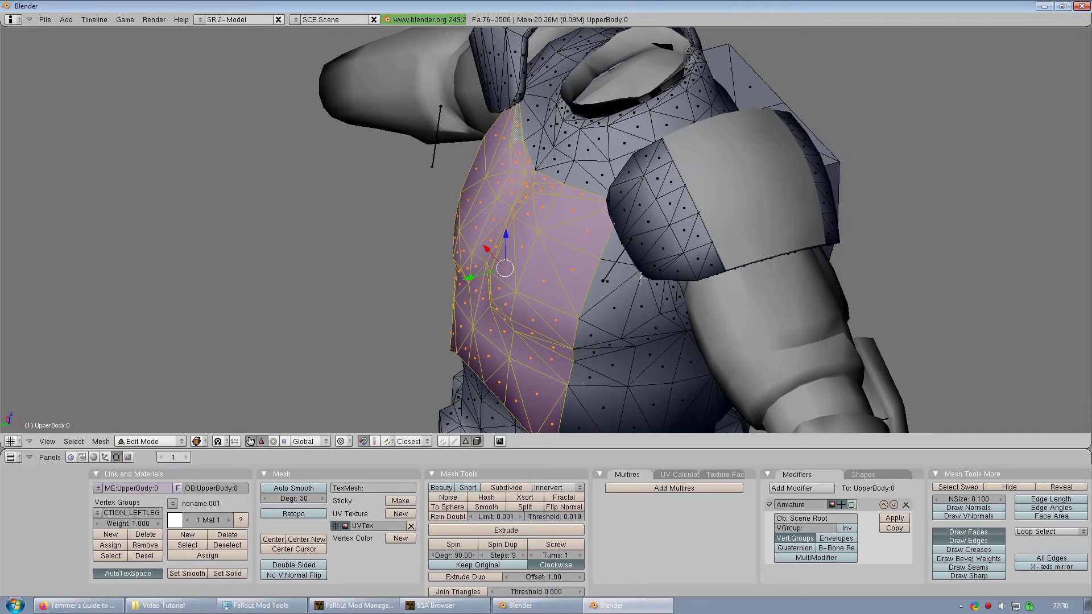
key(g)
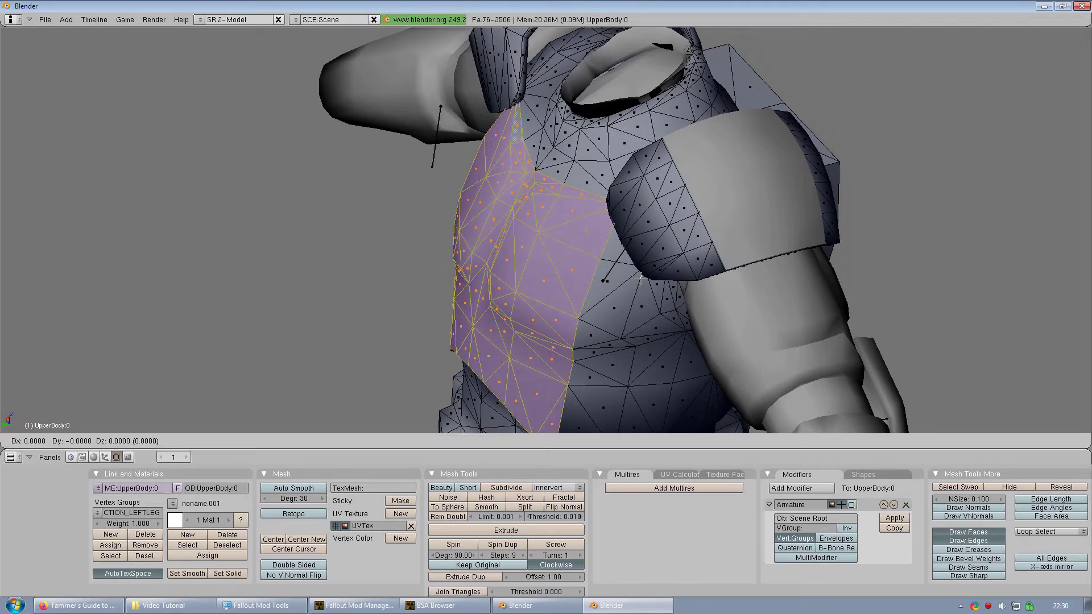
key(Escape)
middle_drag(643, 276, 442, 262)
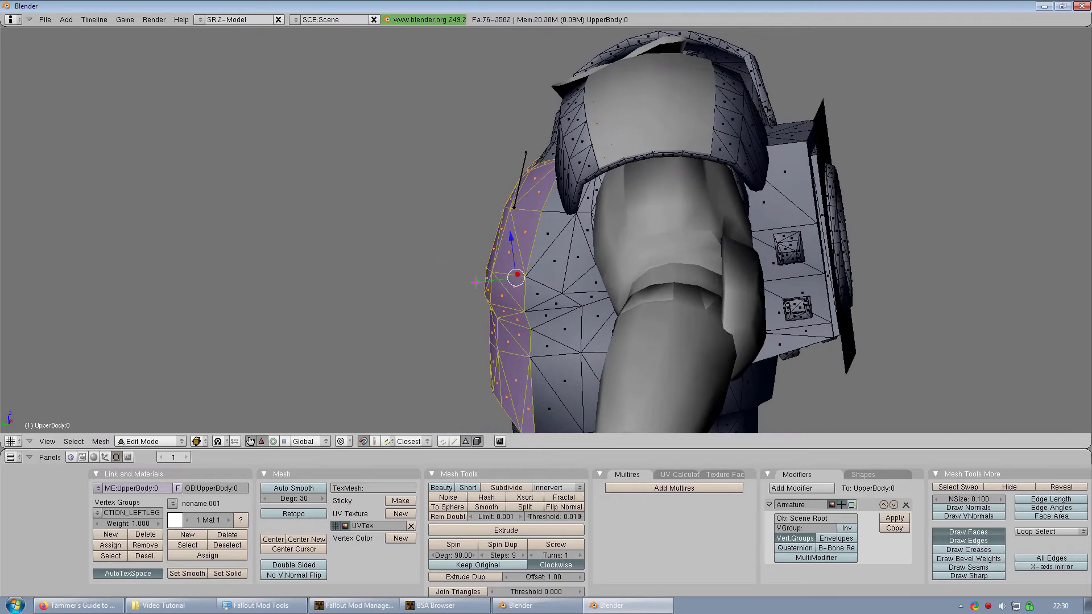
drag(477, 282, 473, 283)
middle_drag(473, 283, 685, 258)
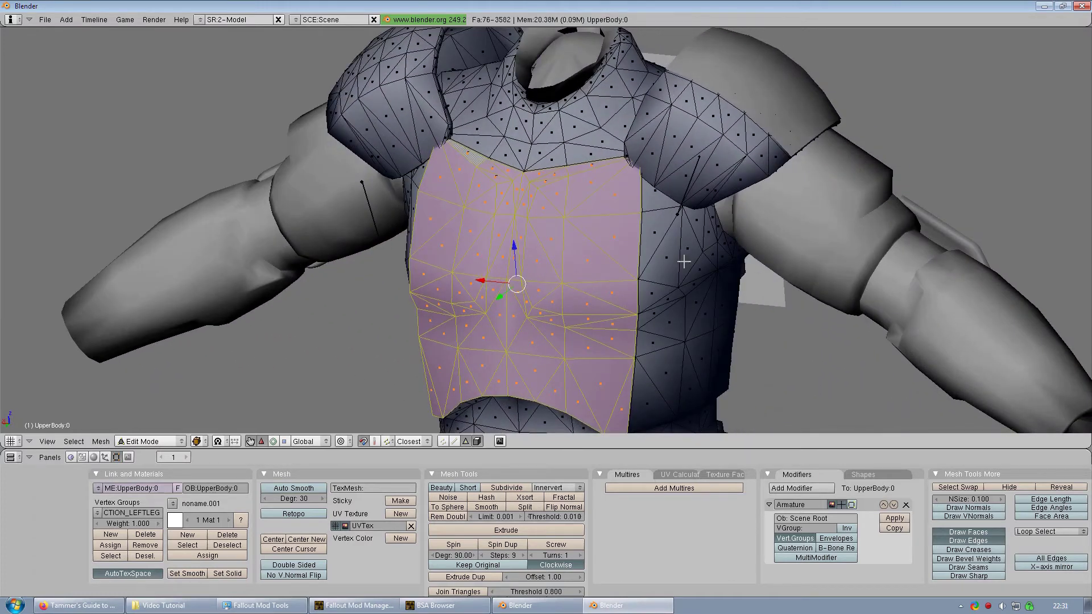
key(p)
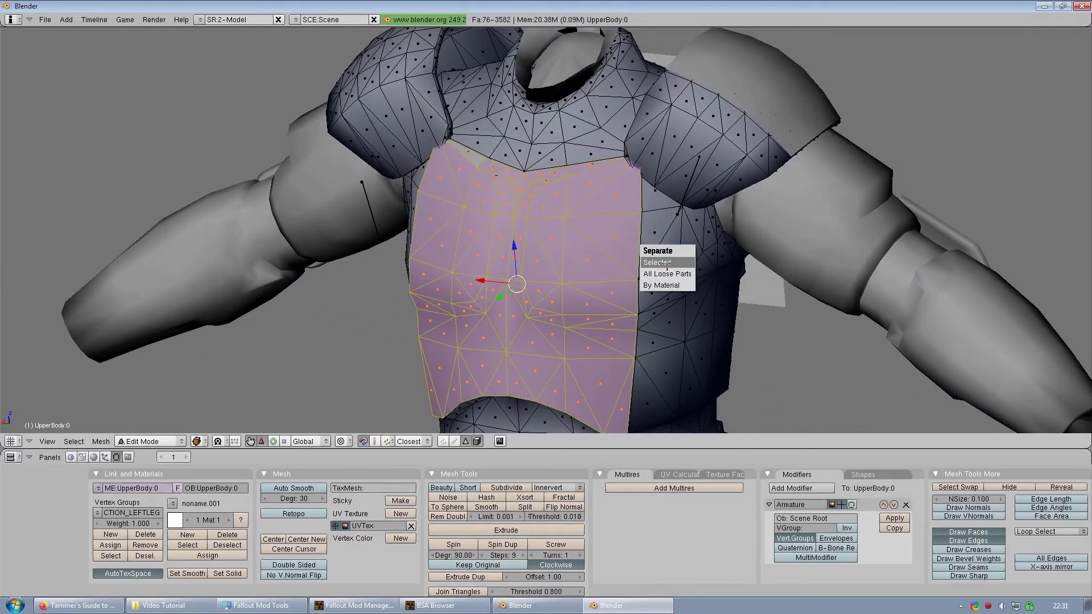
click(658, 263)
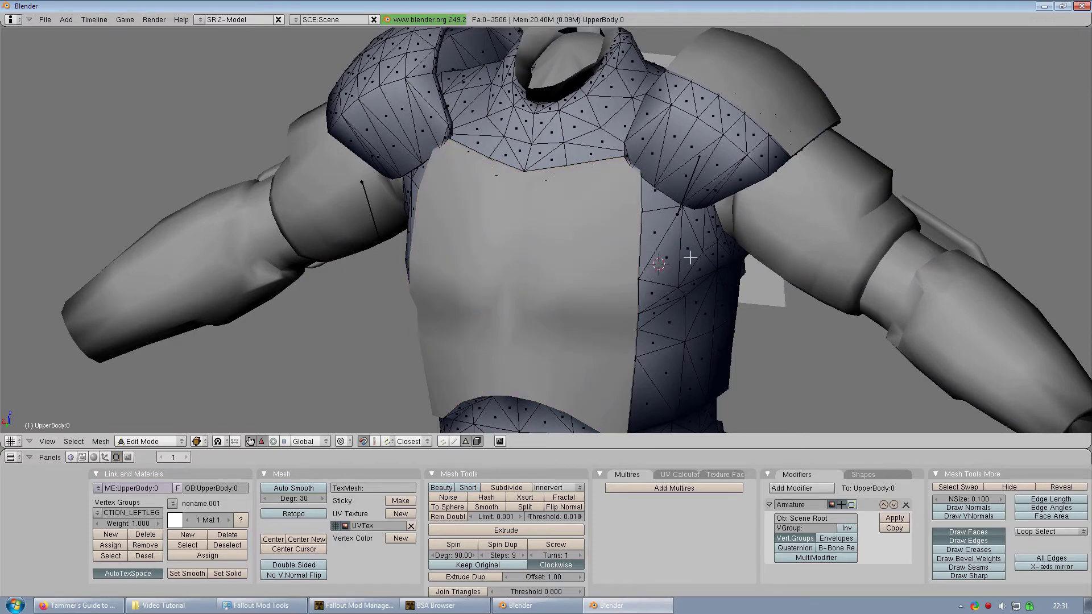
Return to Object Mode, select the separated chest piece and orbit to the shoulder top
key(Tab)
scroll(672, 255, down, 4)
right_click(581, 254)
middle_drag(688, 227, 805, 328)
shift+middle_drag(751, 207, 663, 198)
middle_drag(519, 287, 518, 249)
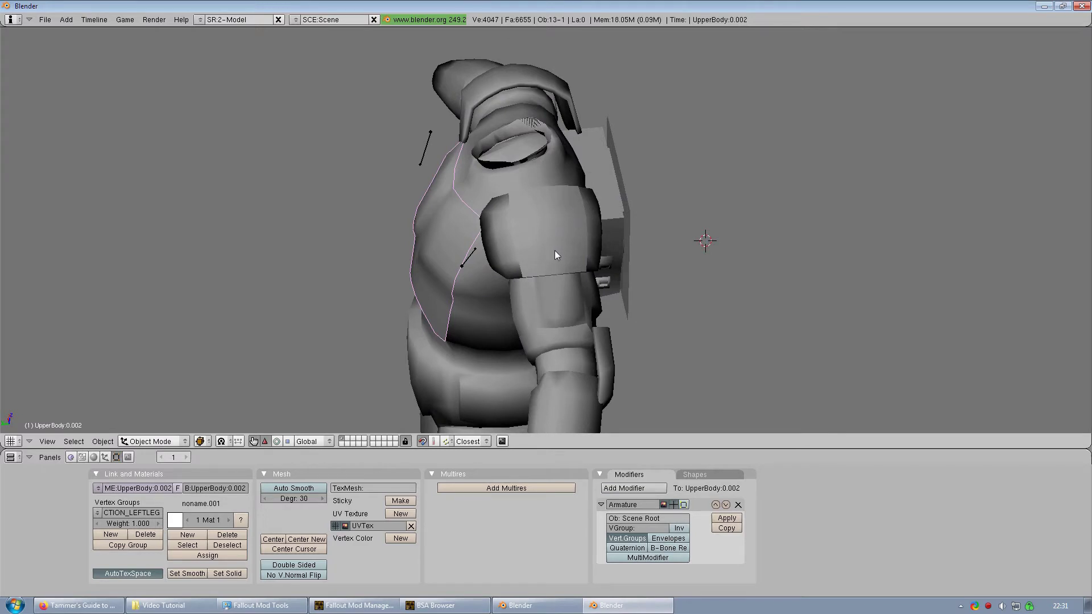
scroll(549, 253, up, 1)
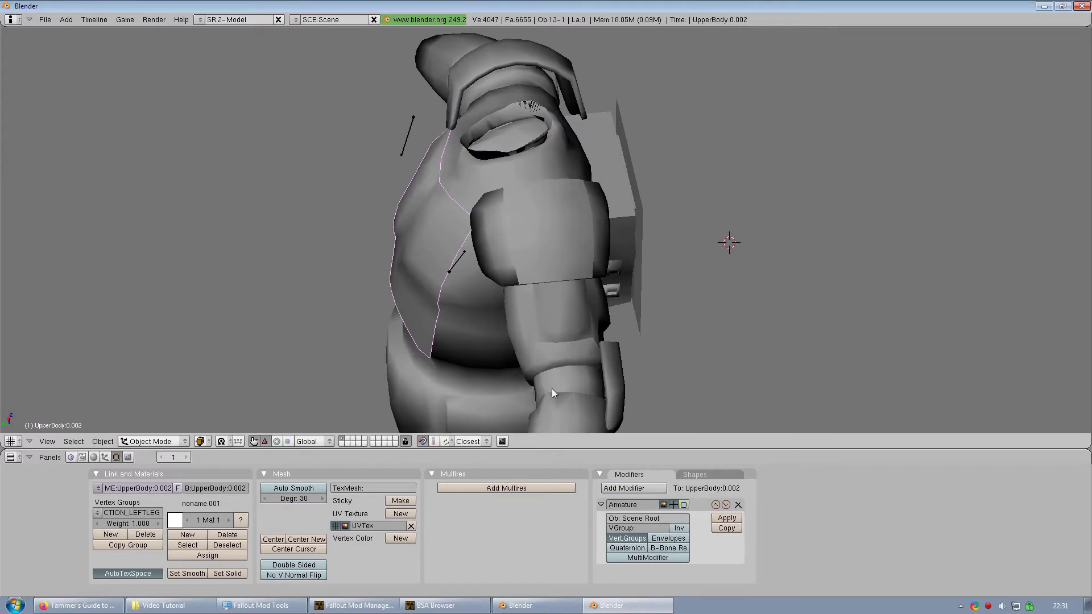
Split the 3D view down the middle and make the right area a UV/Image Editor
right_click(525, 449)
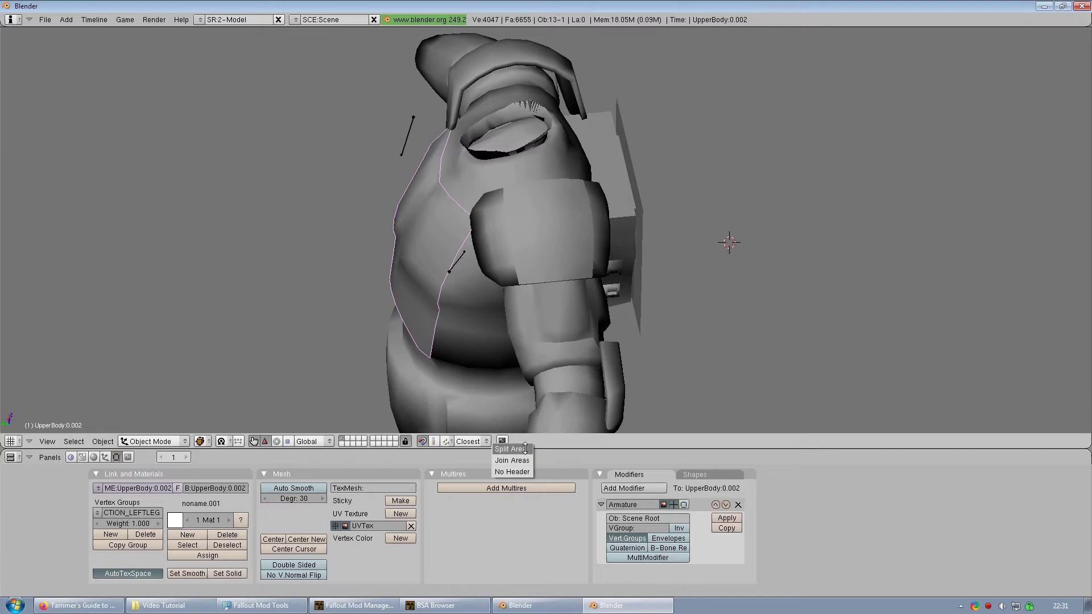
click(525, 449)
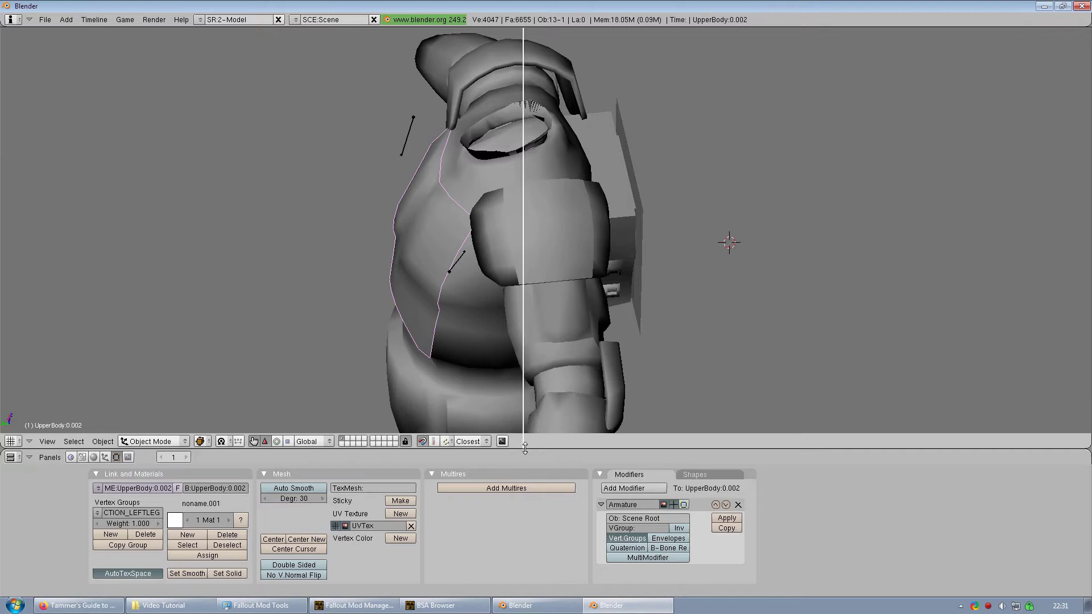
click(524, 402)
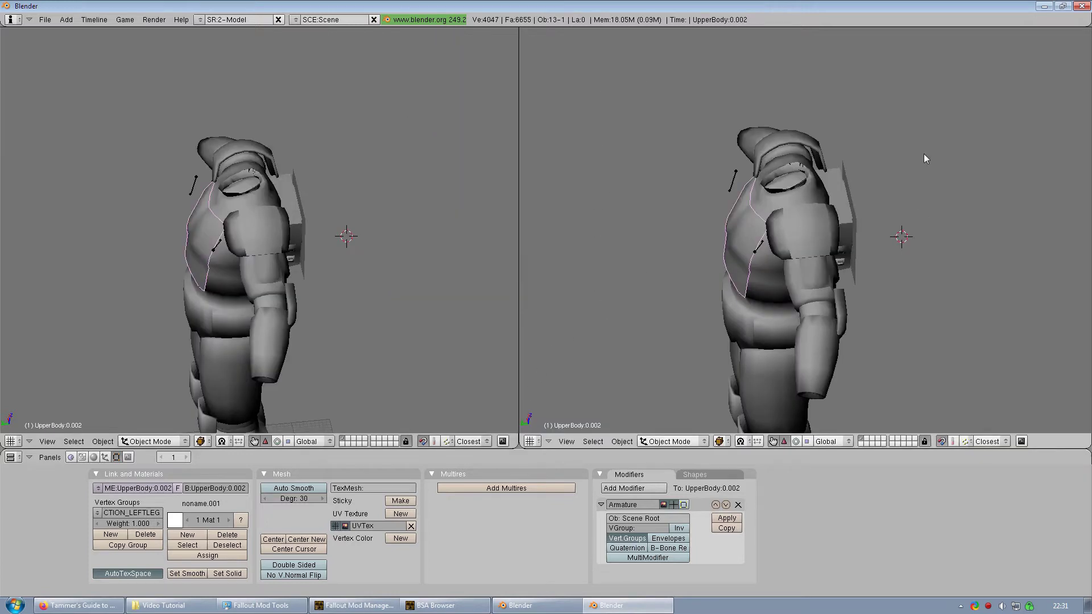
click(530, 442)
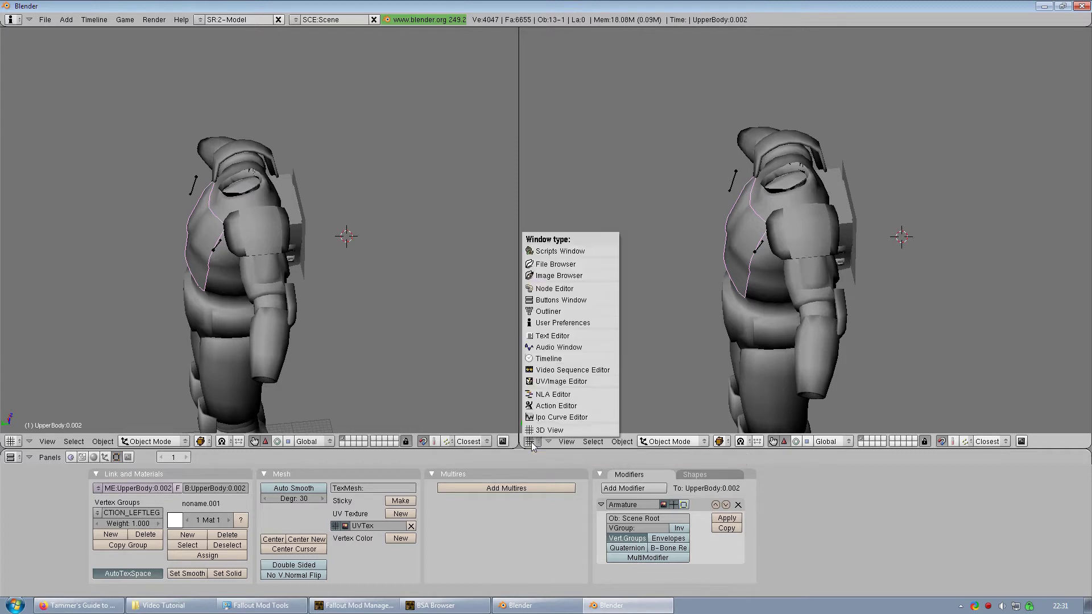
click(552, 385)
Select the separated shoulder-pad piece and enter Edit Mode on it
scroll(613, 303, up, 3)
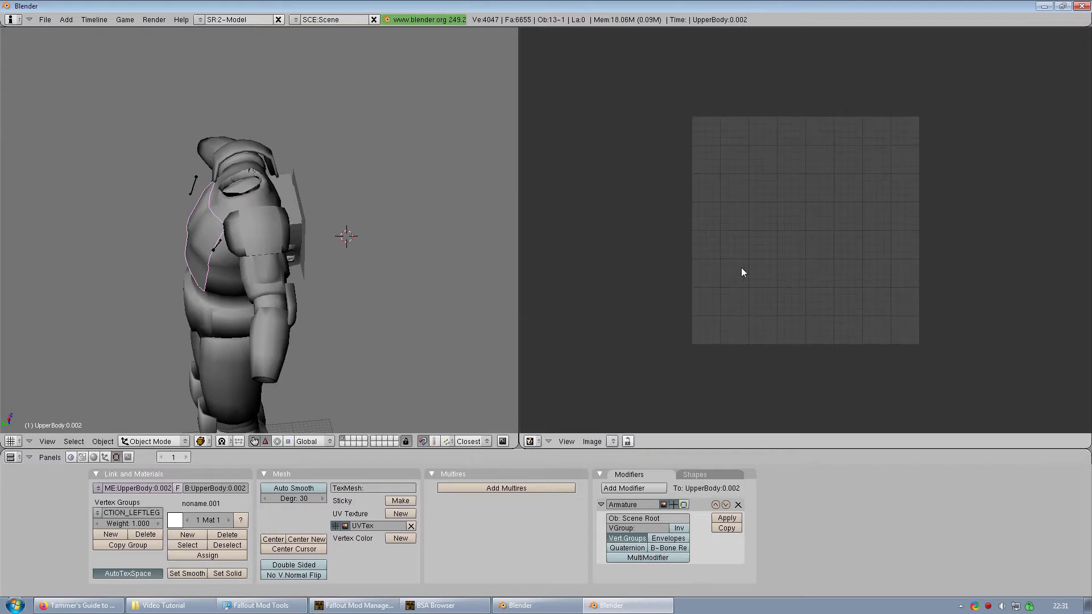
right_click(287, 238)
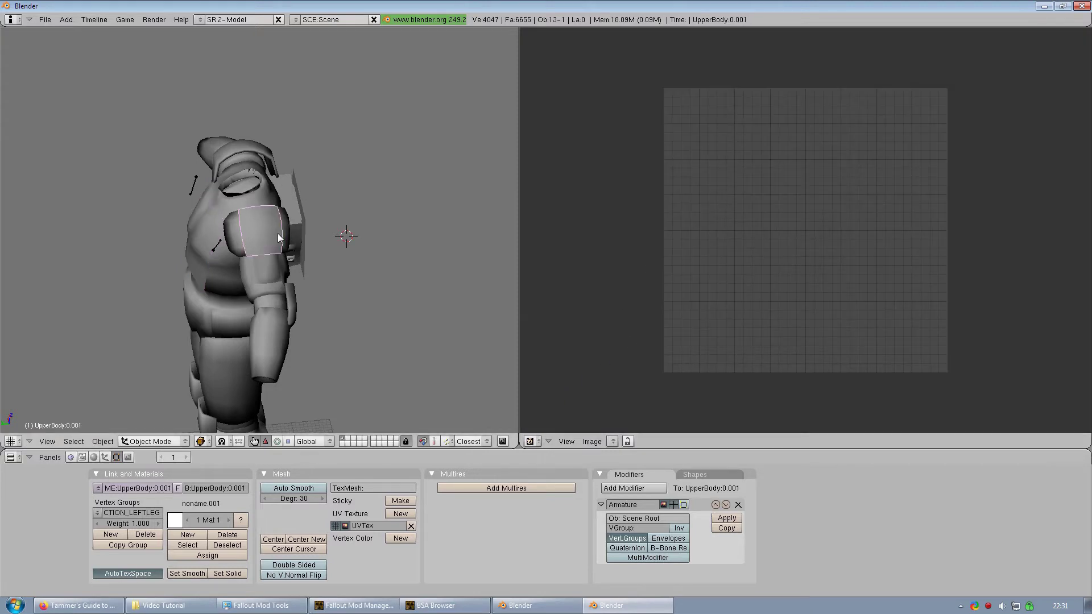
scroll(276, 233, up, 2)
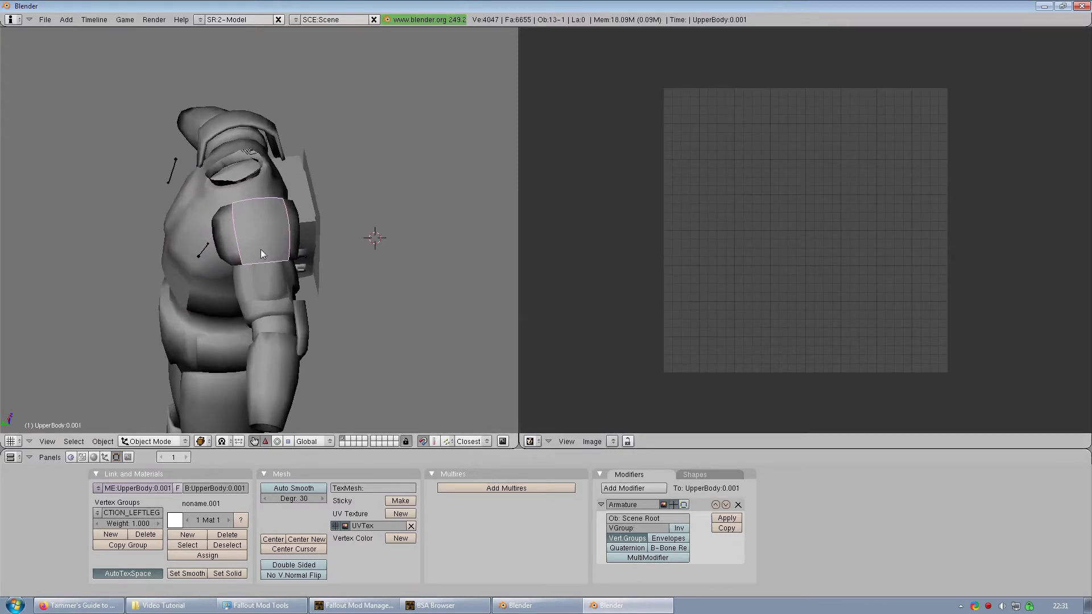
key(Tab)
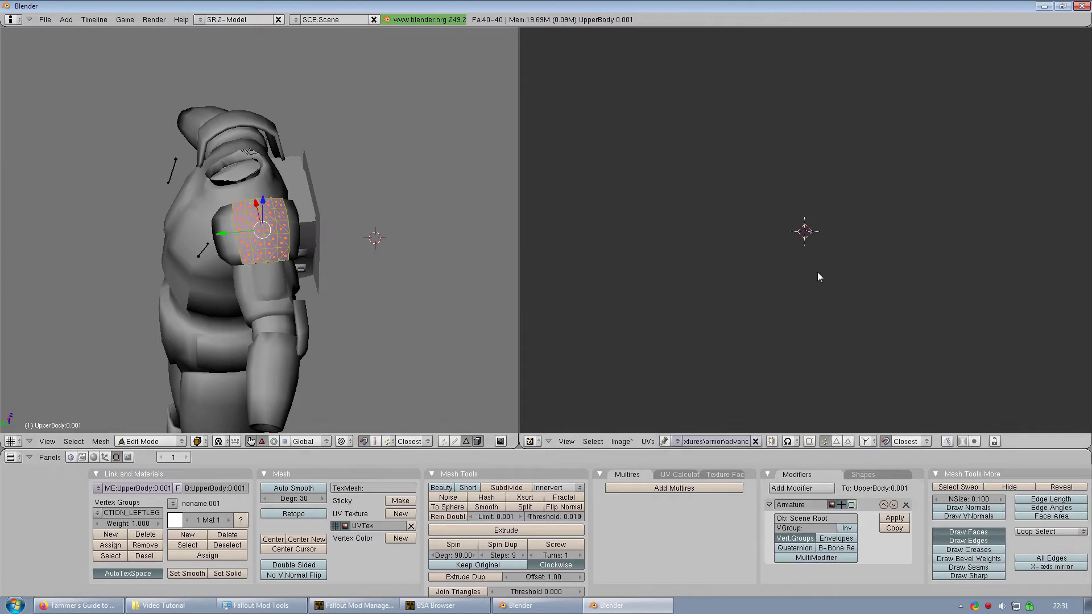
Open bosdecal.dds as the image in the UV editor
click(621, 442)
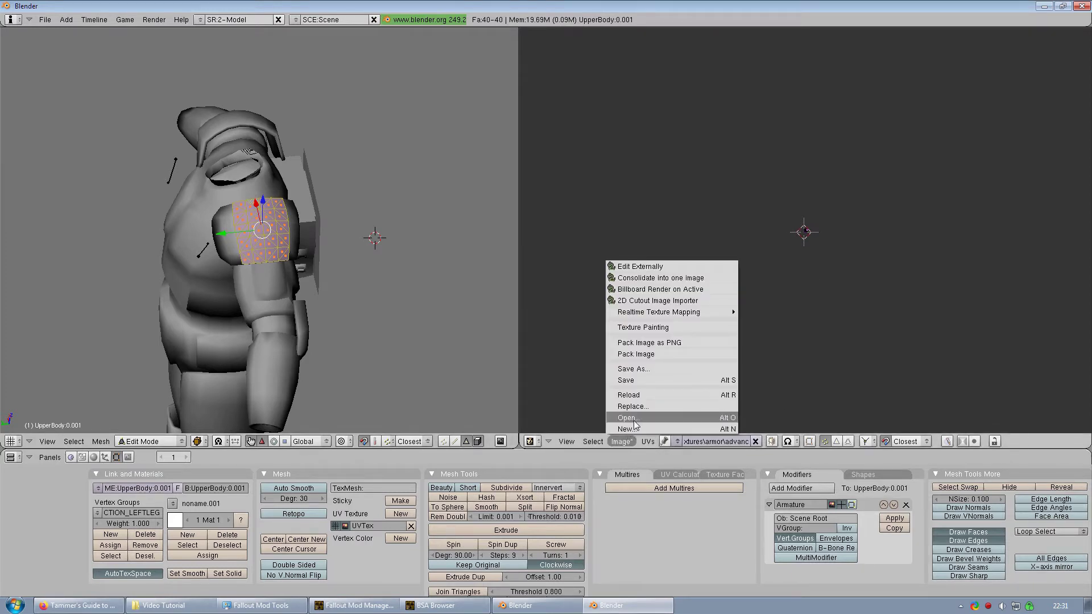
click(628, 418)
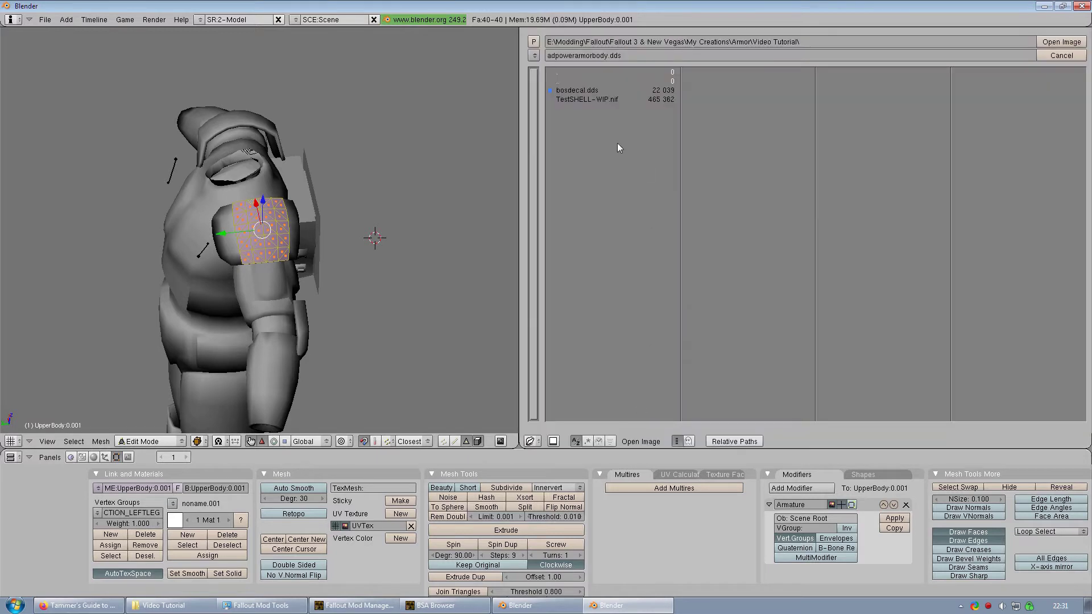
click(568, 90)
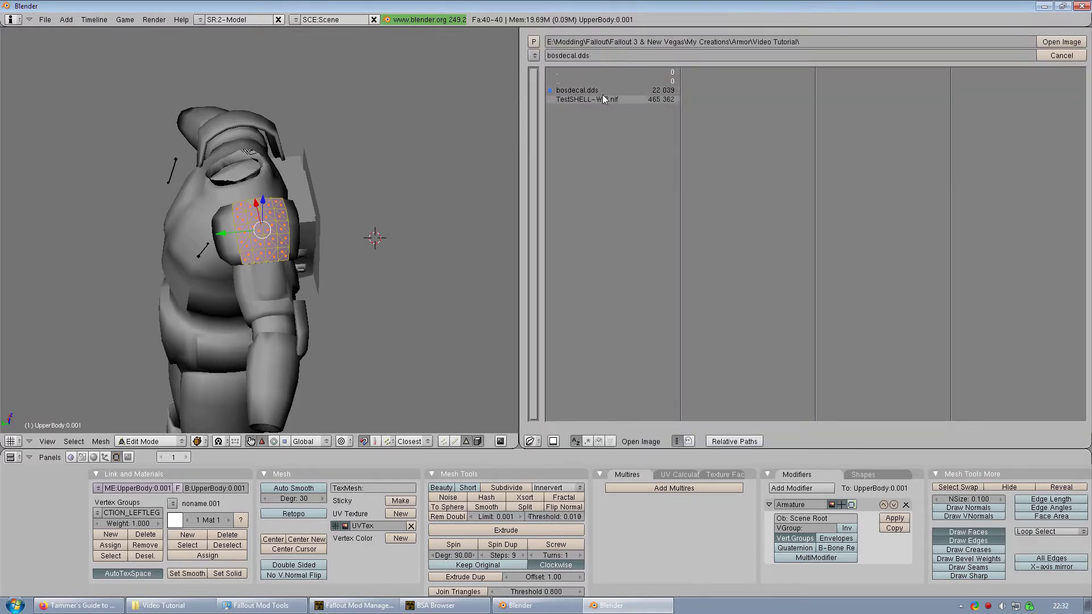
click(1061, 42)
scroll(937, 198, down, 2)
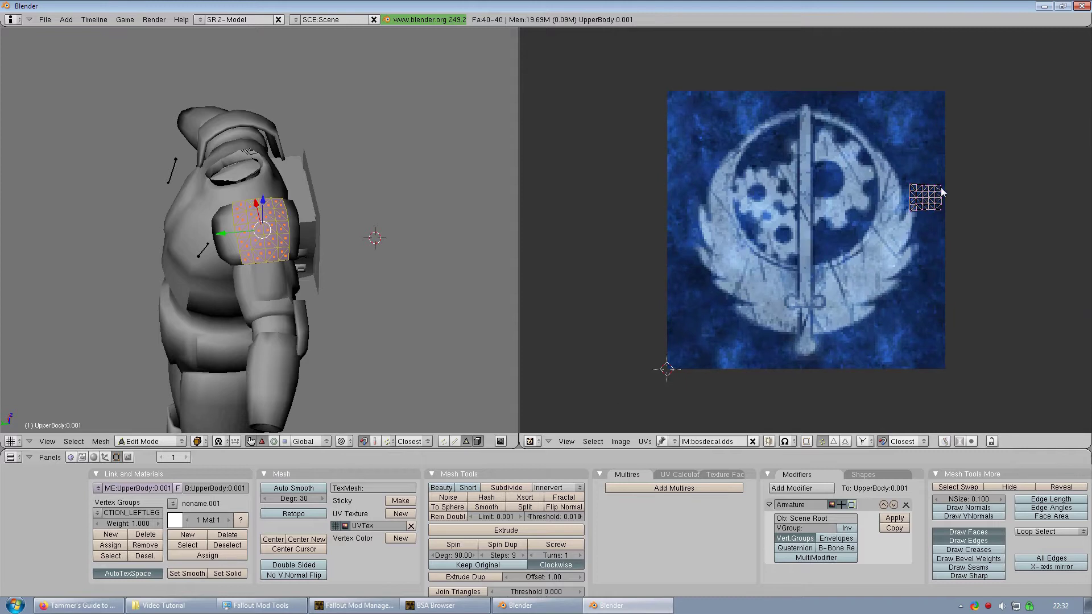
Select all shoulder-pad UVs, then move and scale them to cover the whole bosdecal.dds emblem
key(a)
key(a)
key(g)
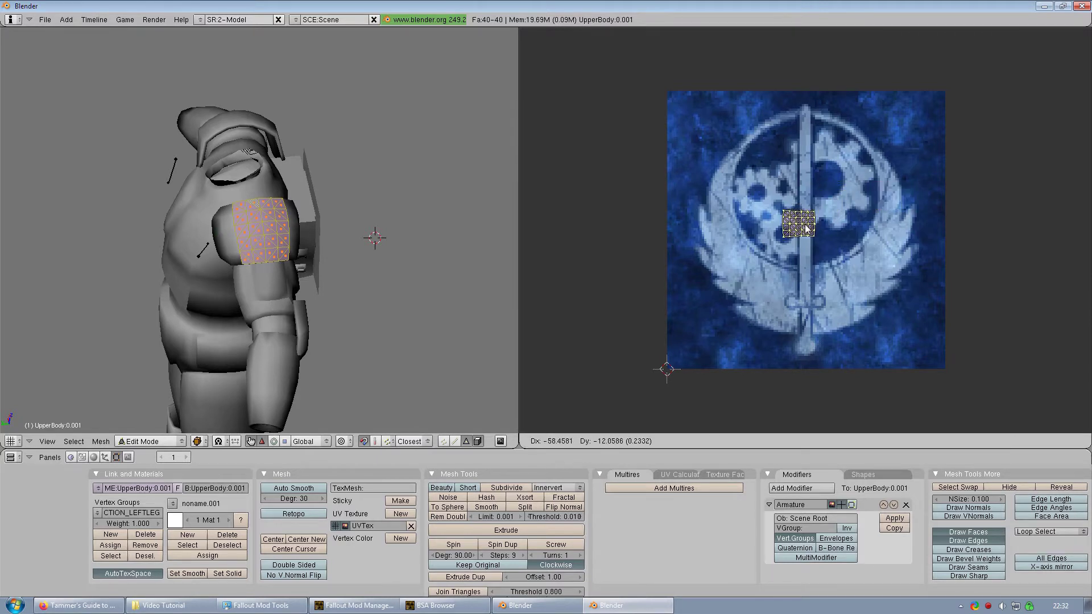
click(815, 227)
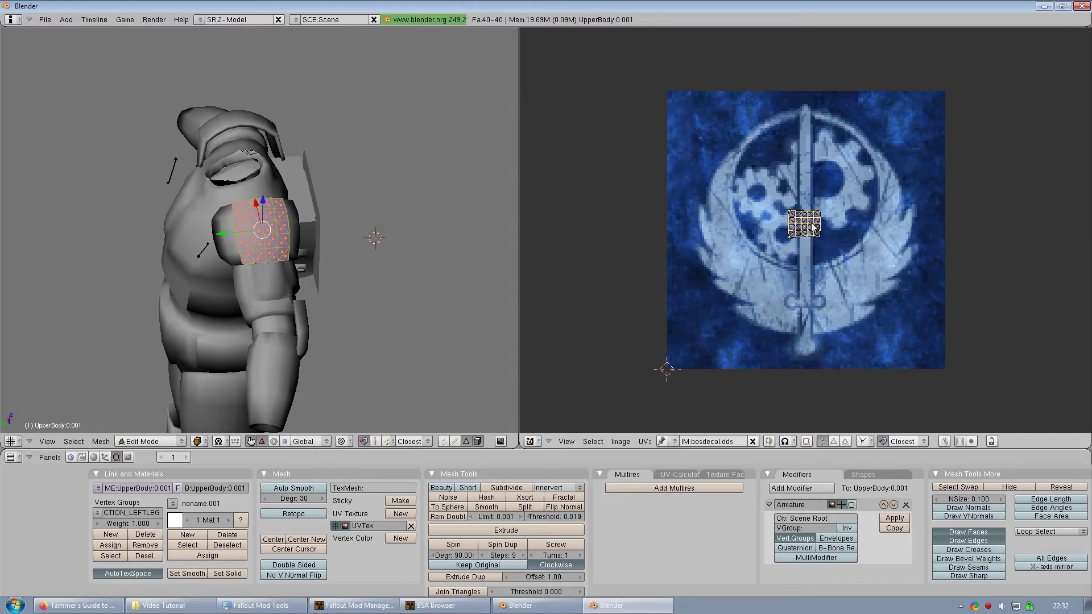
key(s)
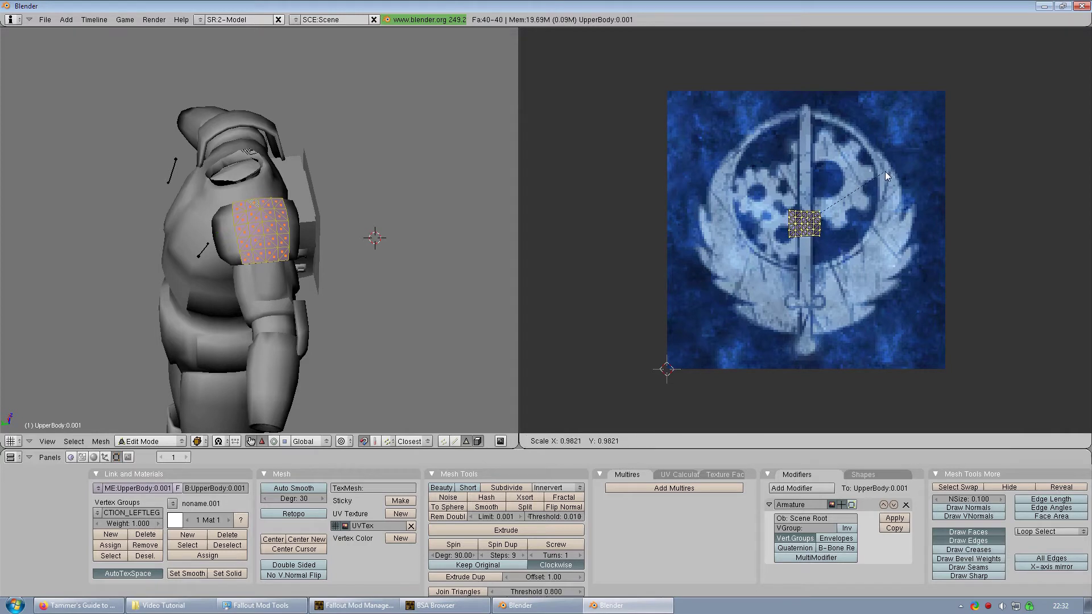
click(1029, 69)
key(s)
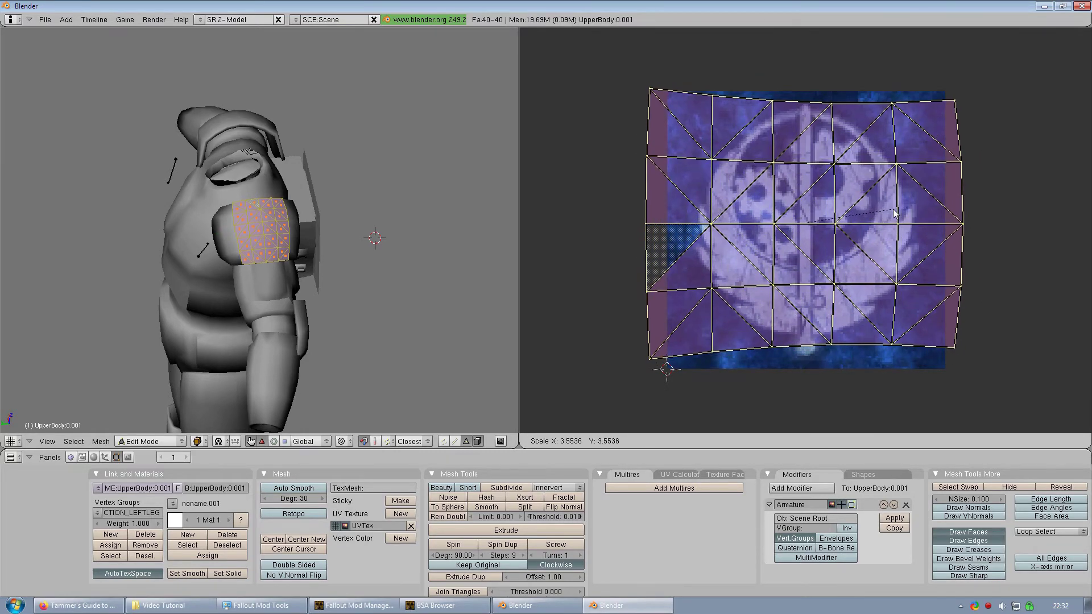
click(907, 211)
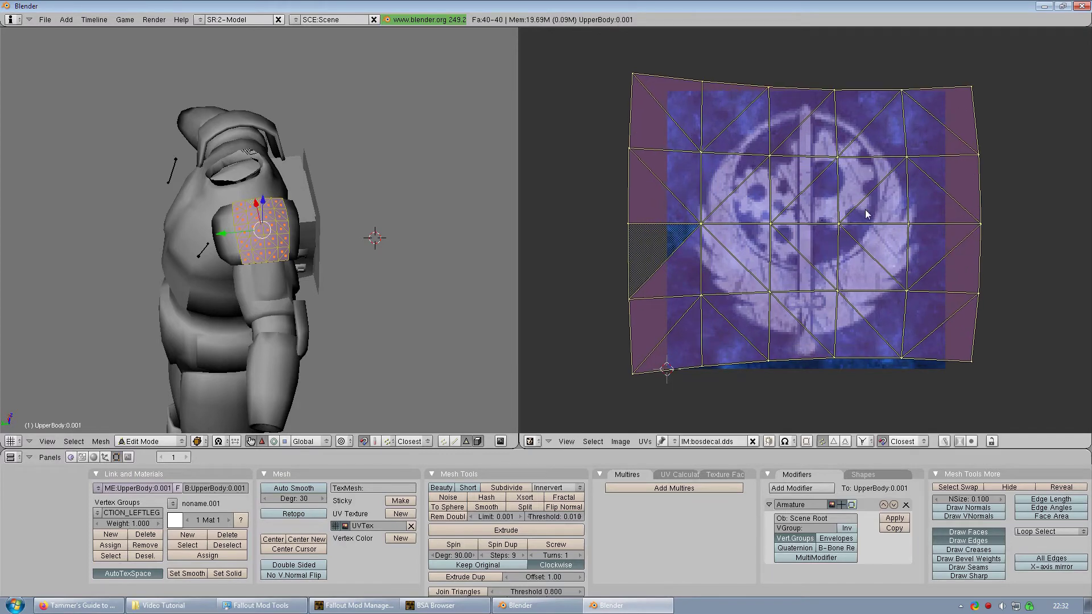
key(g)
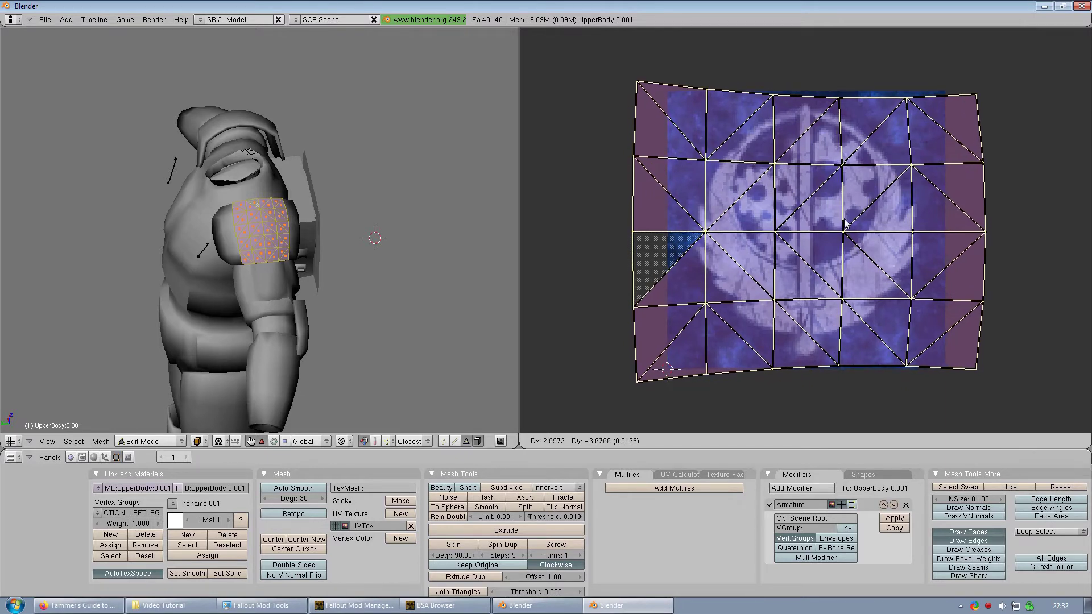
click(845, 224)
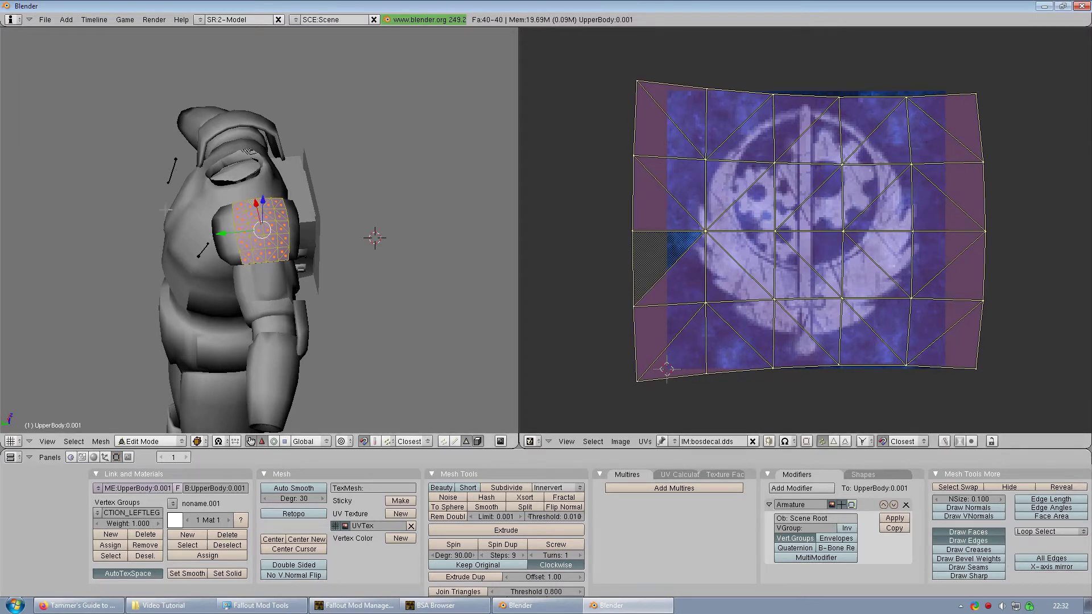
scroll(234, 233, up, 2)
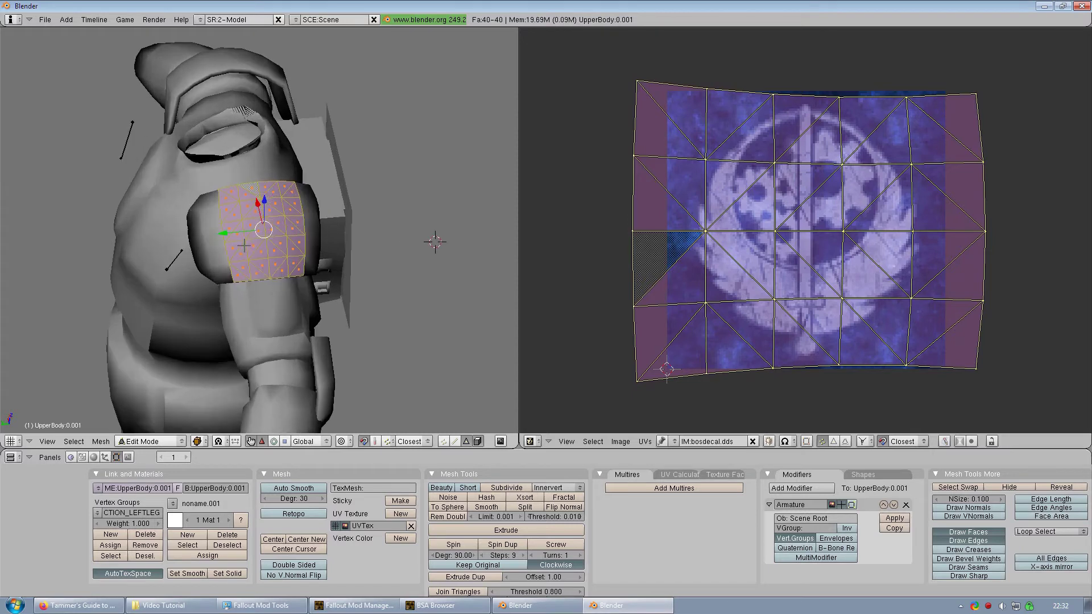
Switch to textured shading and rotate the shoulder UVs 90 degrees
key(alt+z)
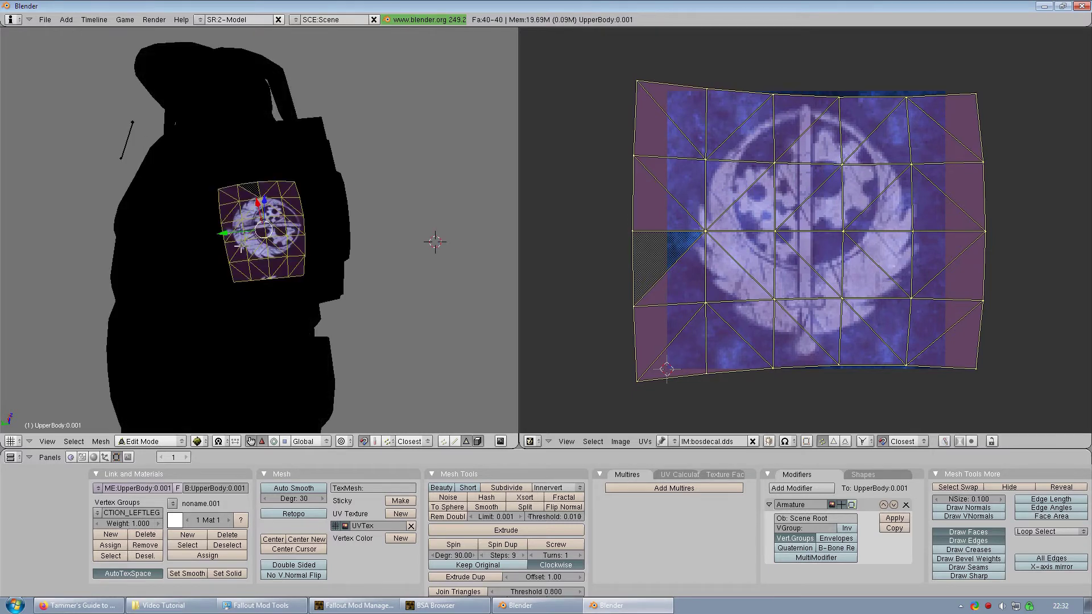
middle_drag(321, 231, 266, 237)
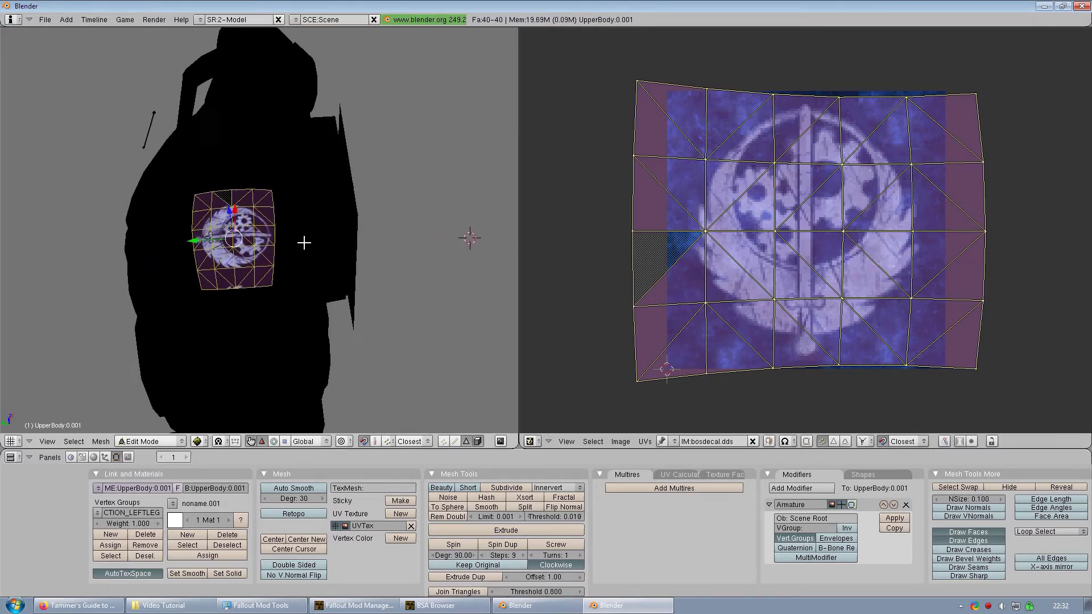
middle_drag(304, 243, 309, 246)
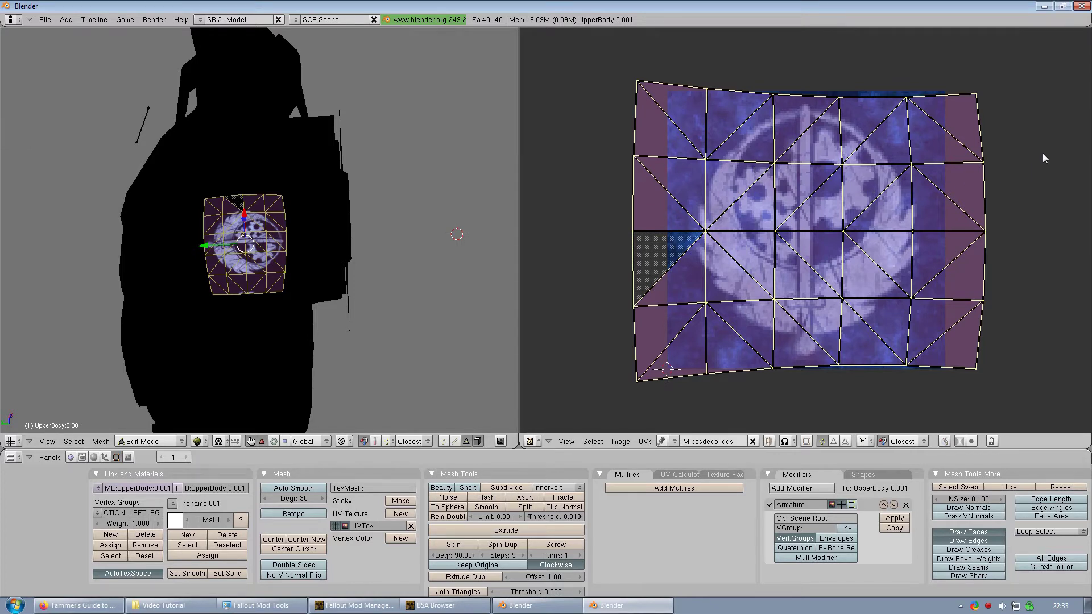
key(r)
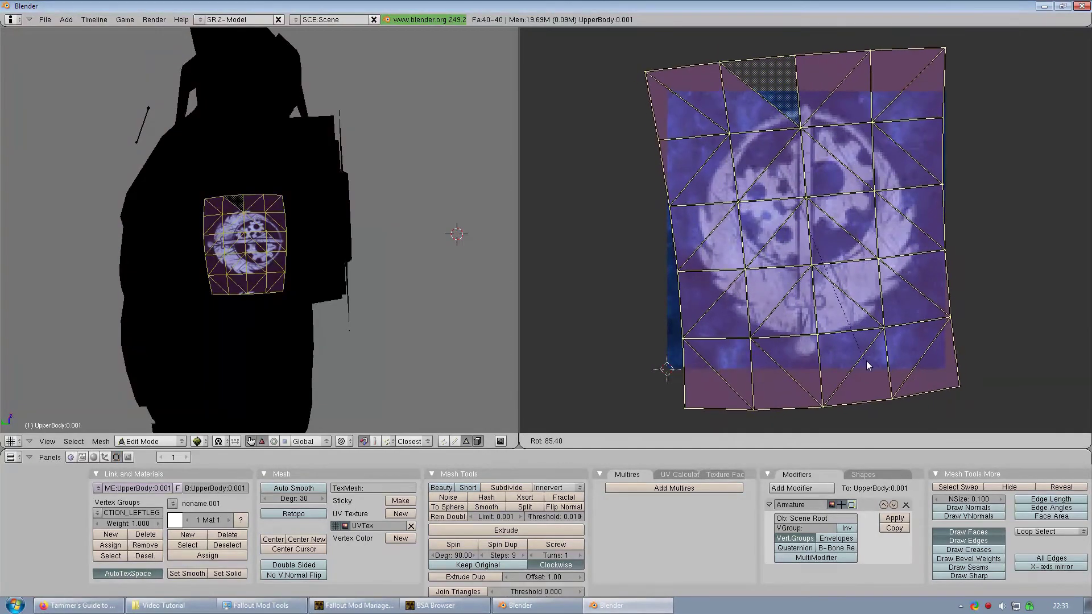
key(9)
key(0)
key(Return)
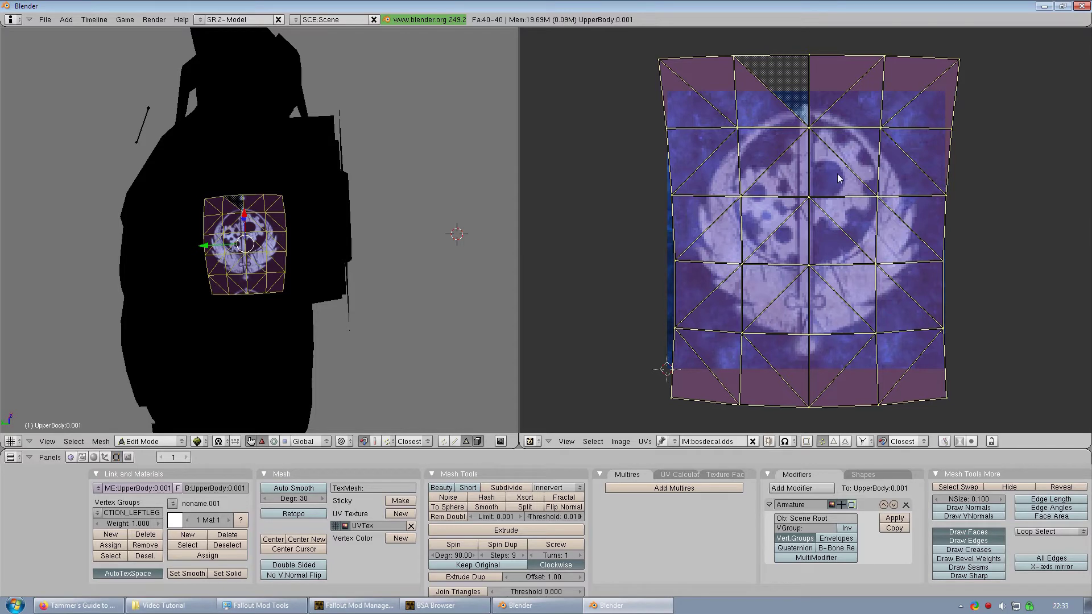
Move and resize the rotated UVs to fit neatly over the emblem
key(g)
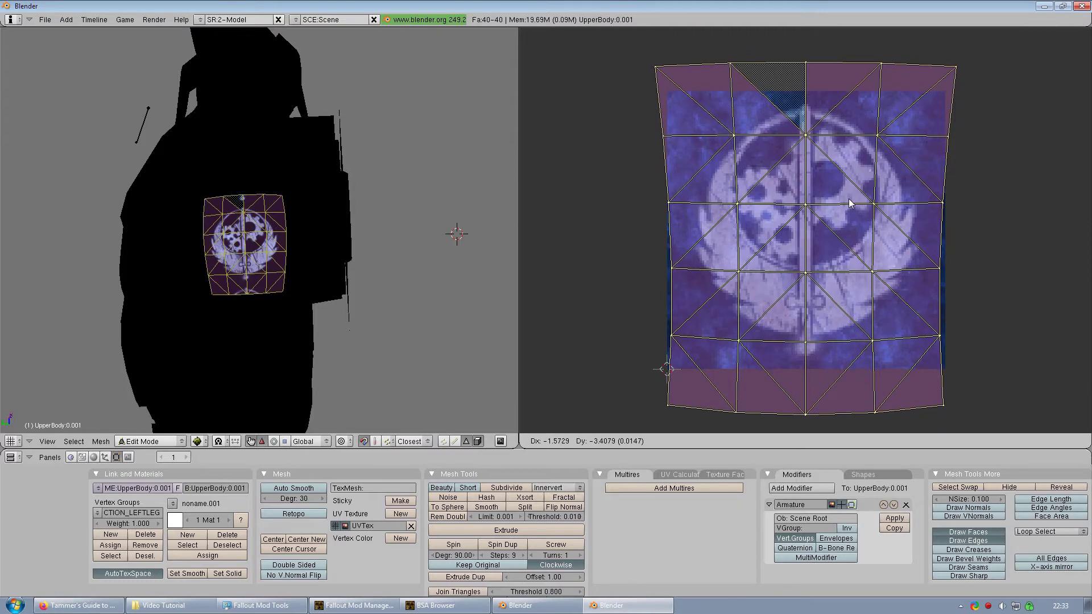
click(849, 203)
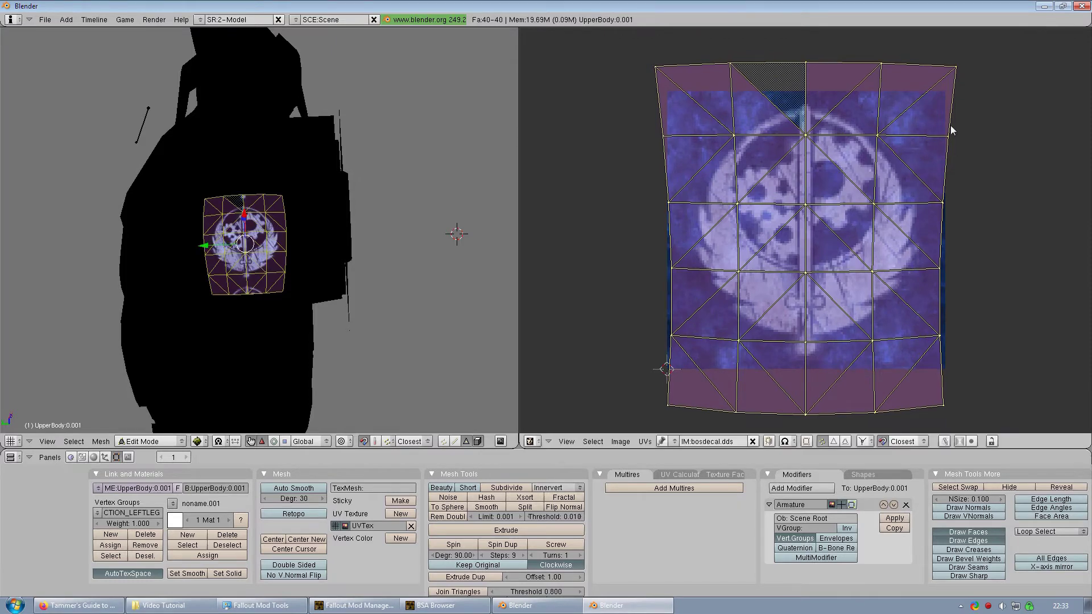
key(s)
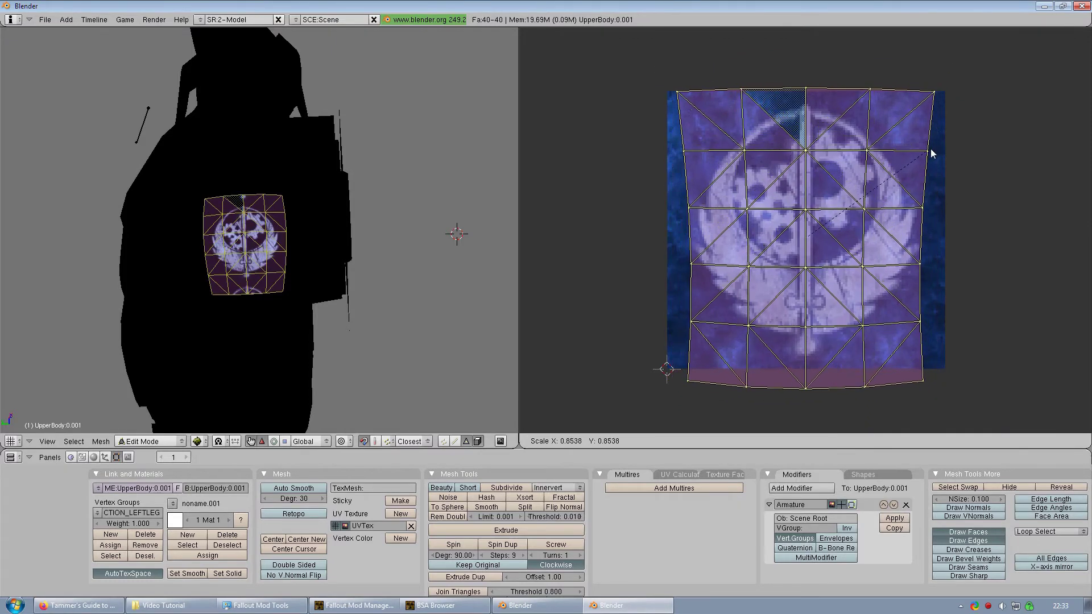
click(927, 155)
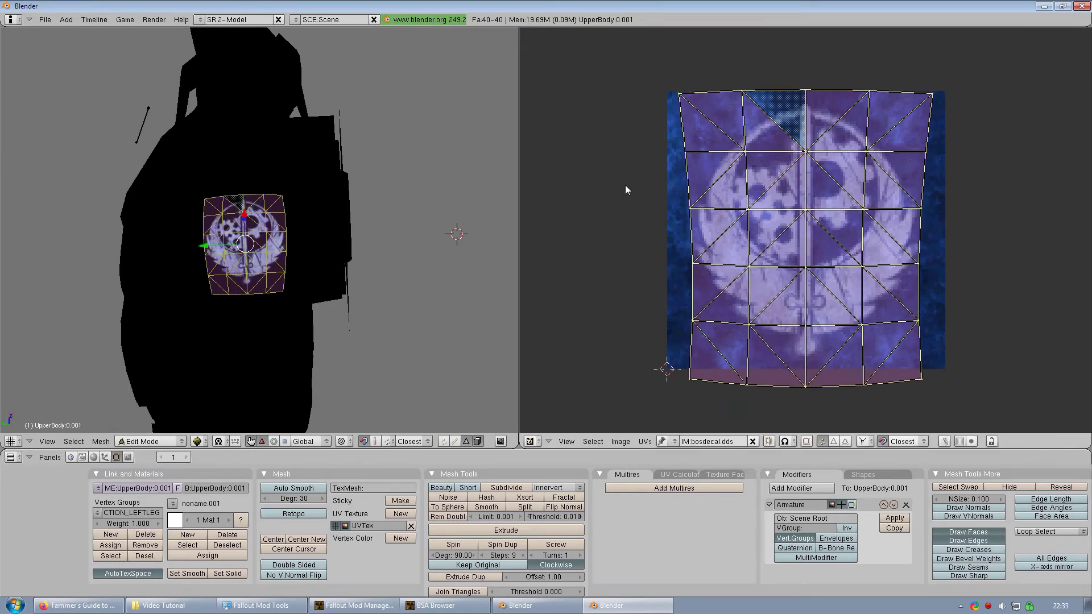
scroll(200, 206, up, 3)
scroll(200, 206, up, 2)
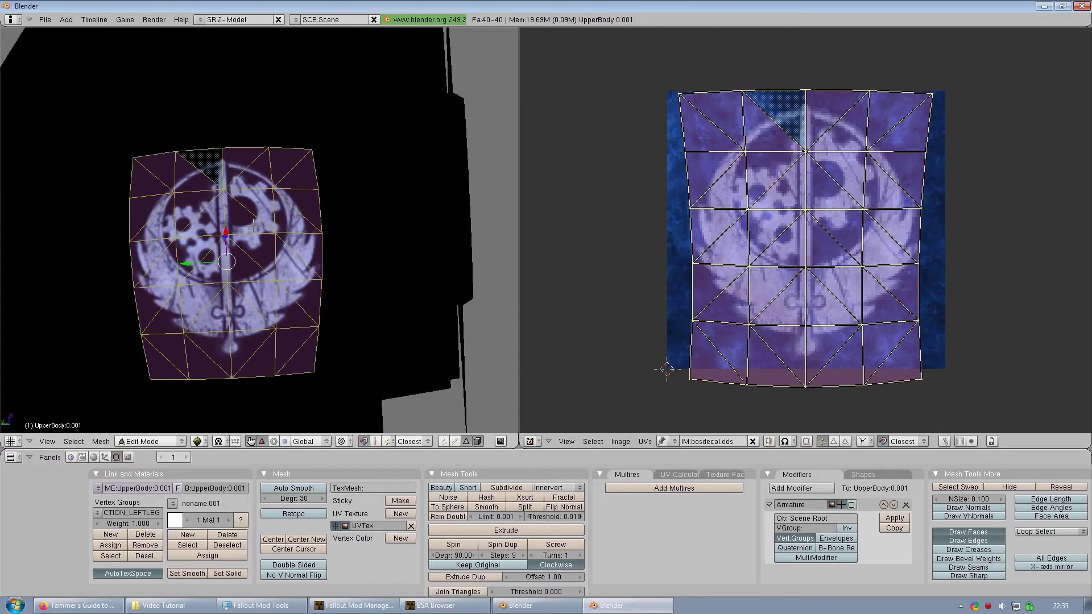
Preview the shoulder decal in Object Mode, then return to Edit Mode with solid shading
key(Tab)
middle_drag(265, 205, 254, 176)
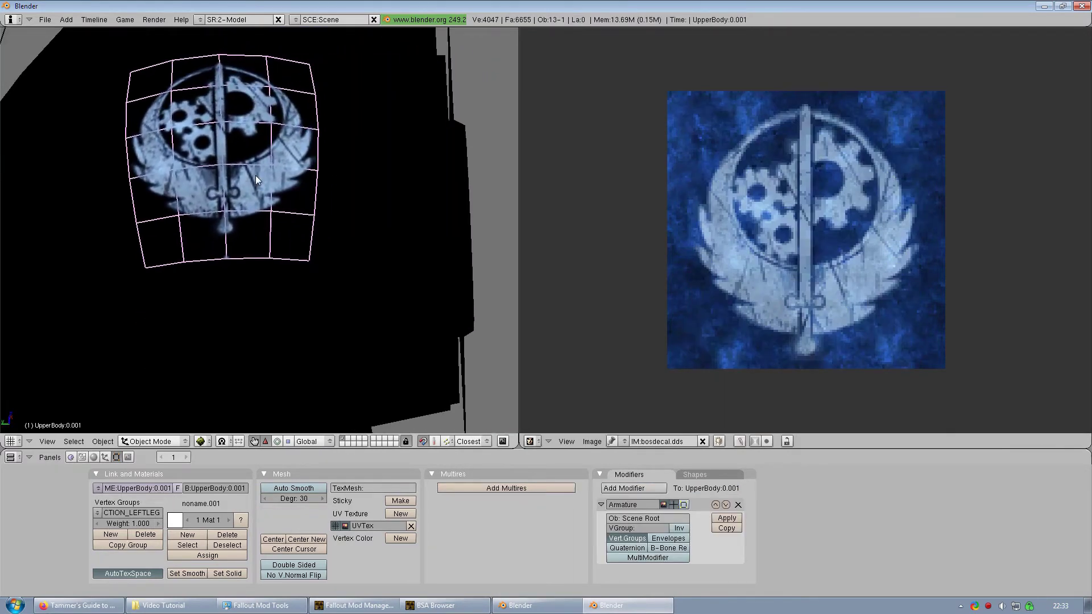
key(Tab)
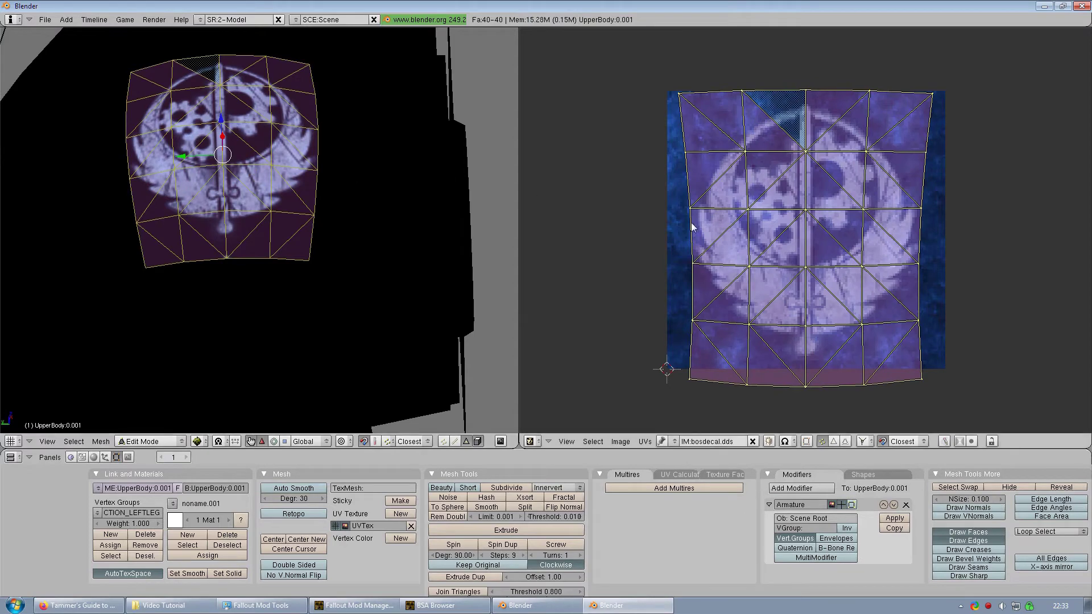
key(alt+z)
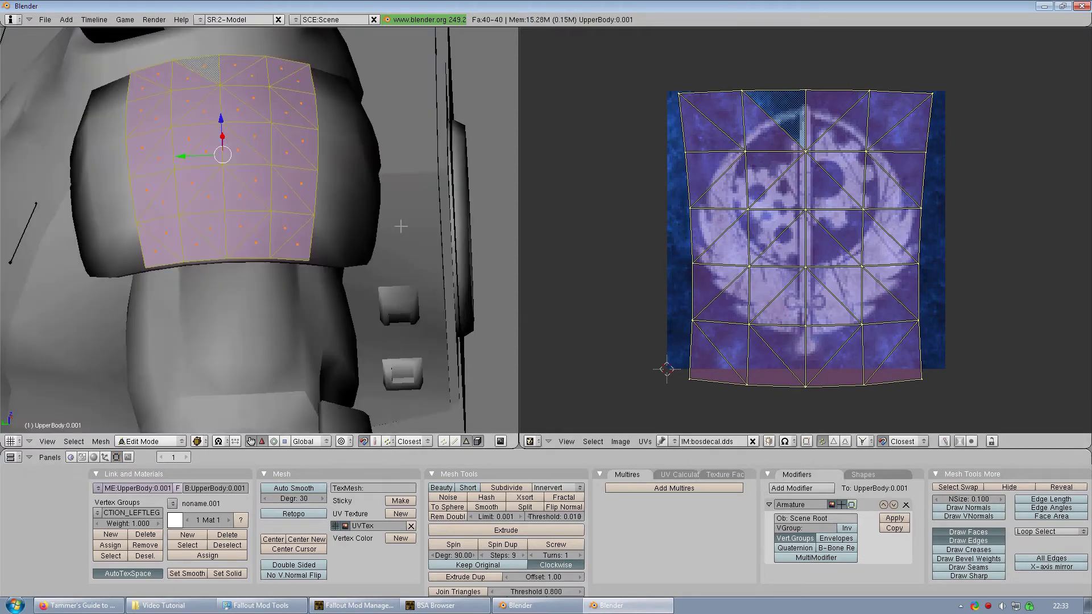
scroll(322, 195, down, 5)
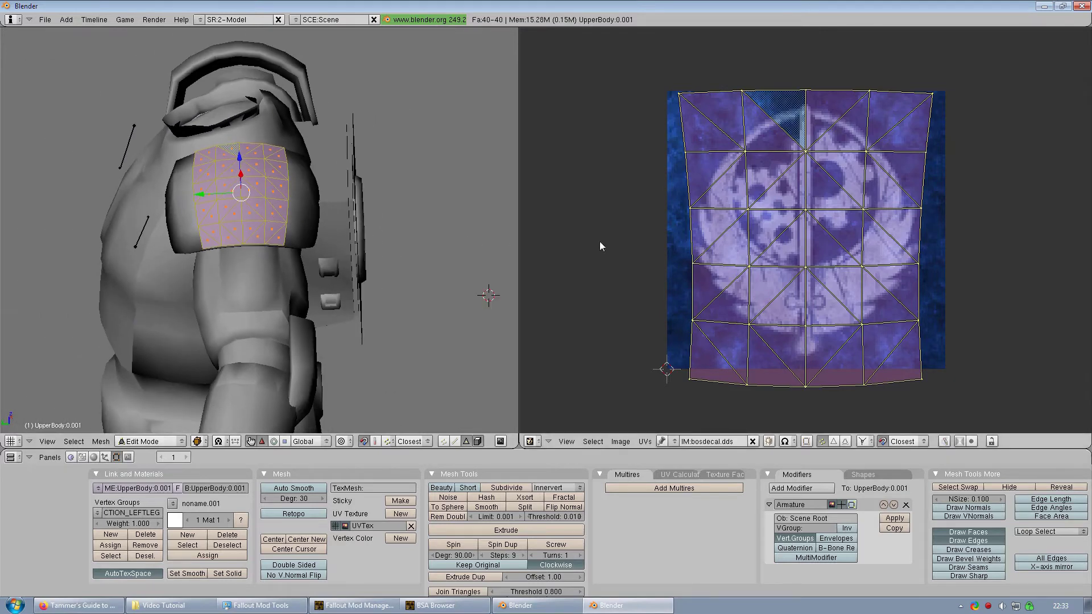
Leave Edit Mode, orbit to the torso front and select UpperBody:0.002
key(Tab)
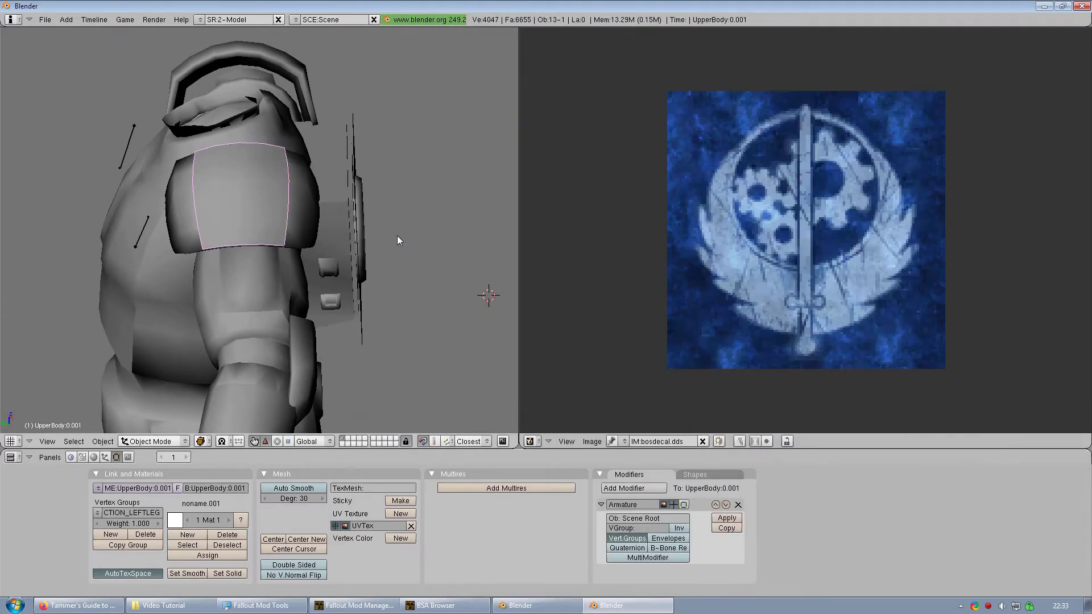
scroll(254, 282, down, 1)
middle_drag(254, 282, 402, 309)
middle_drag(400, 227, 366, 225)
right_click(285, 308)
Enter Edit Mode on the torso piece and load bosdecal.dds into the UV editor
key(Tab)
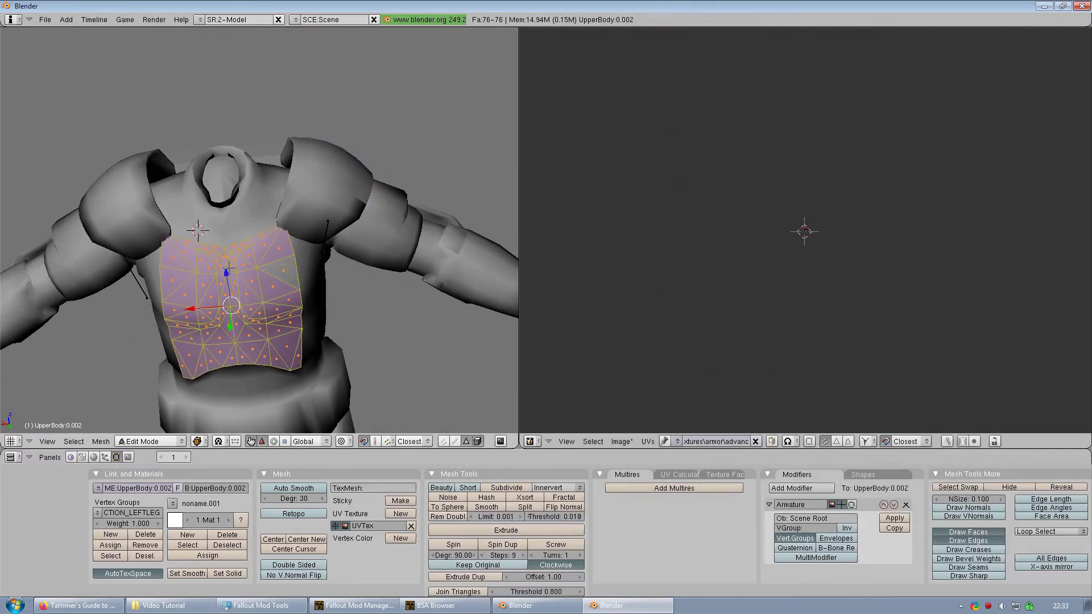
click(621, 441)
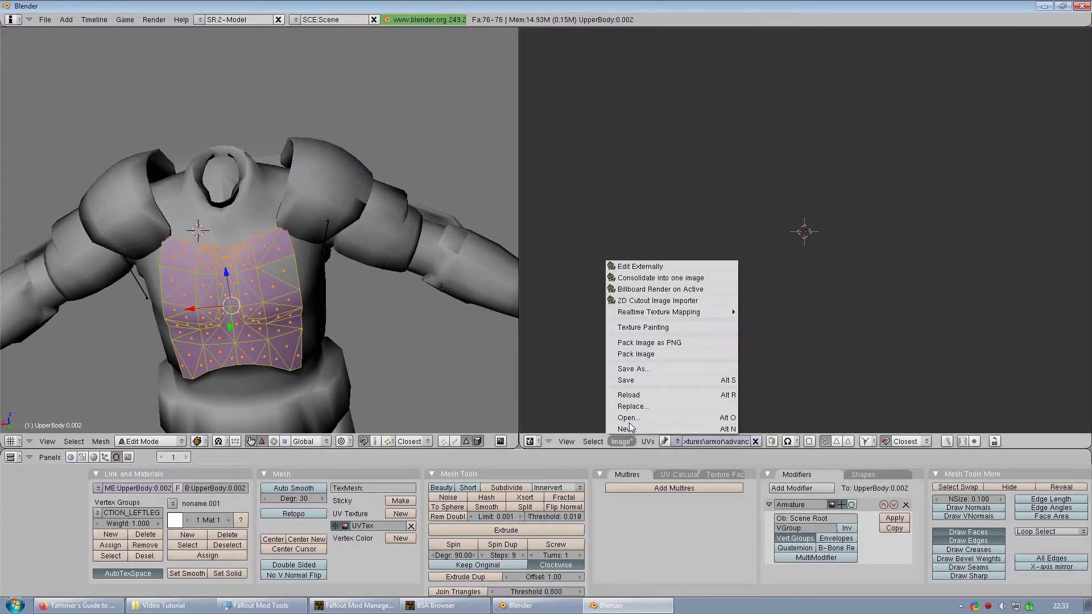
click(629, 418)
click(593, 89)
click(1062, 42)
scroll(849, 277, up, 2)
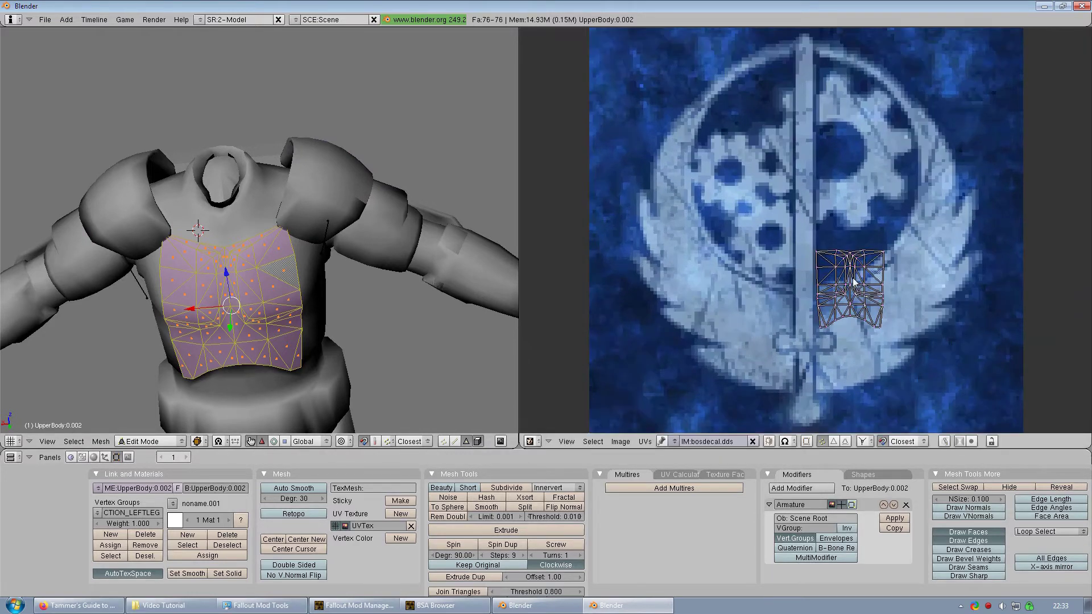
scroll(856, 281, down, 1)
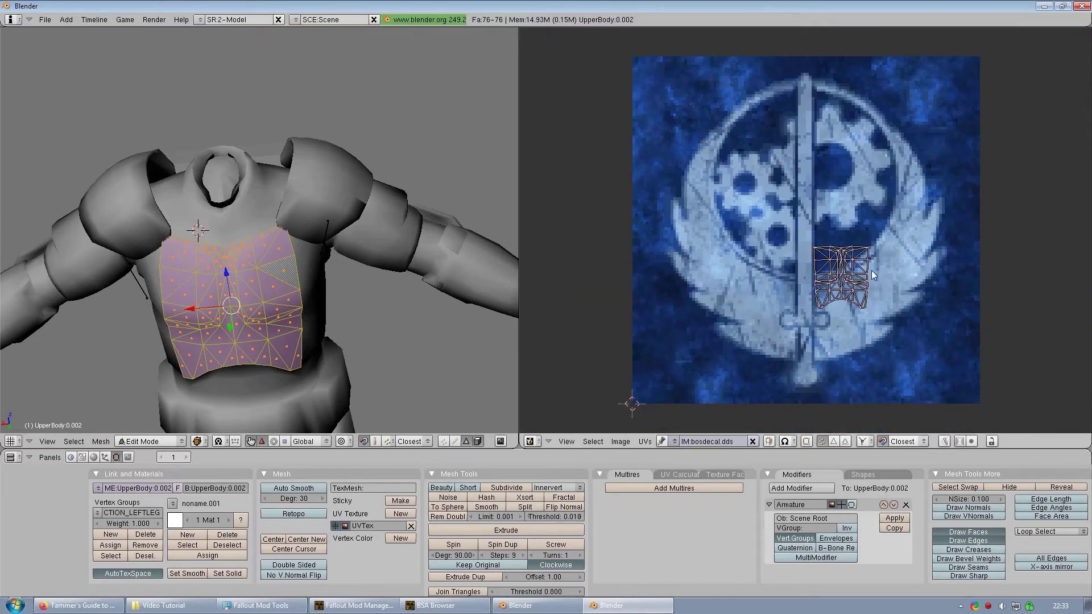
Select all chest UVs, scale and move them across the emblem, then show textured shading
key(a)
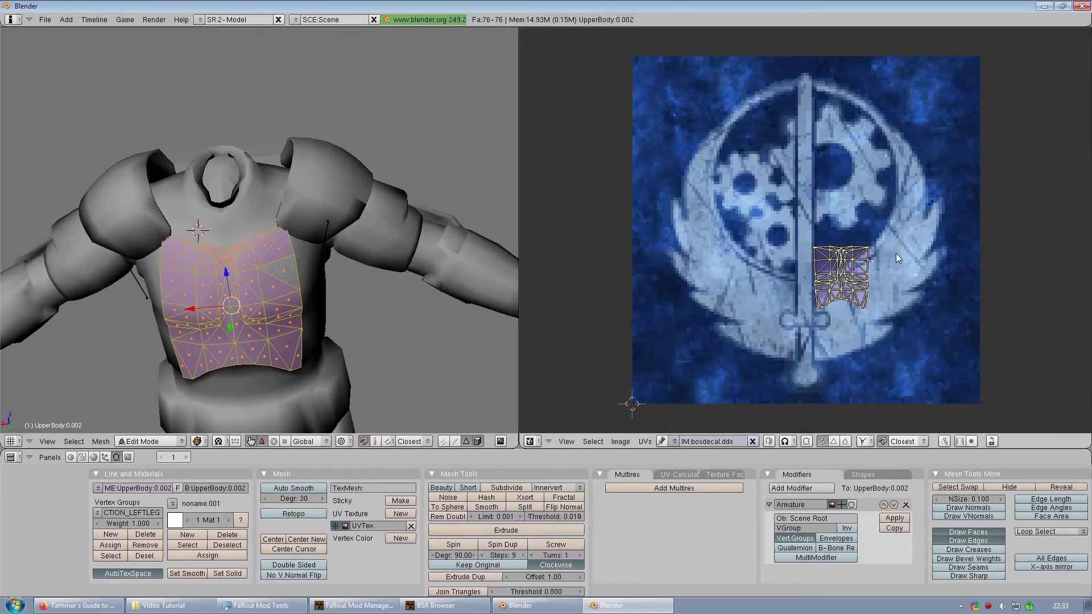
key(s)
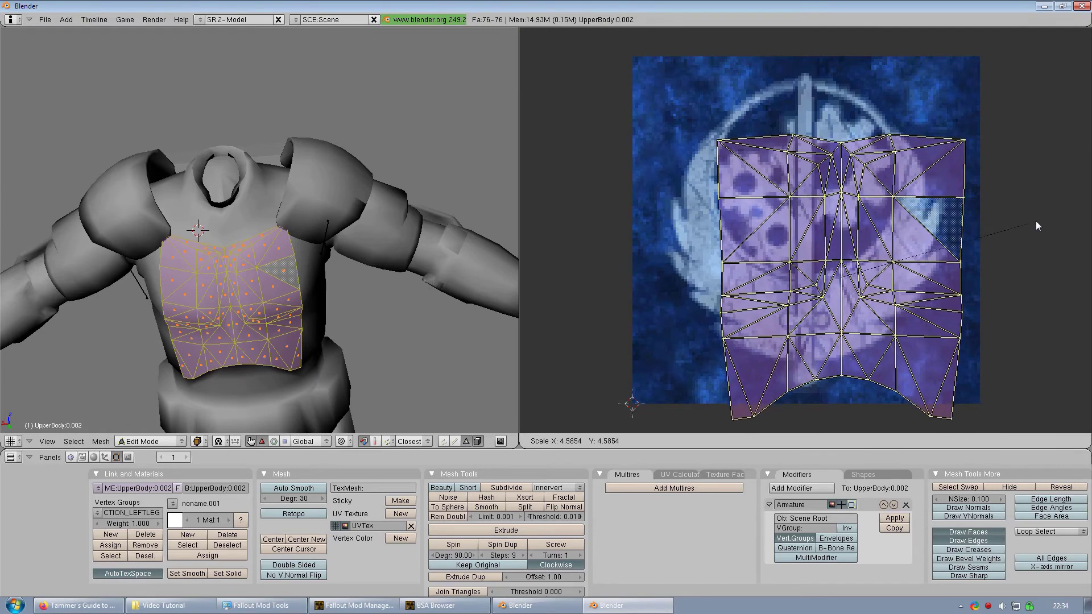
click(1058, 217)
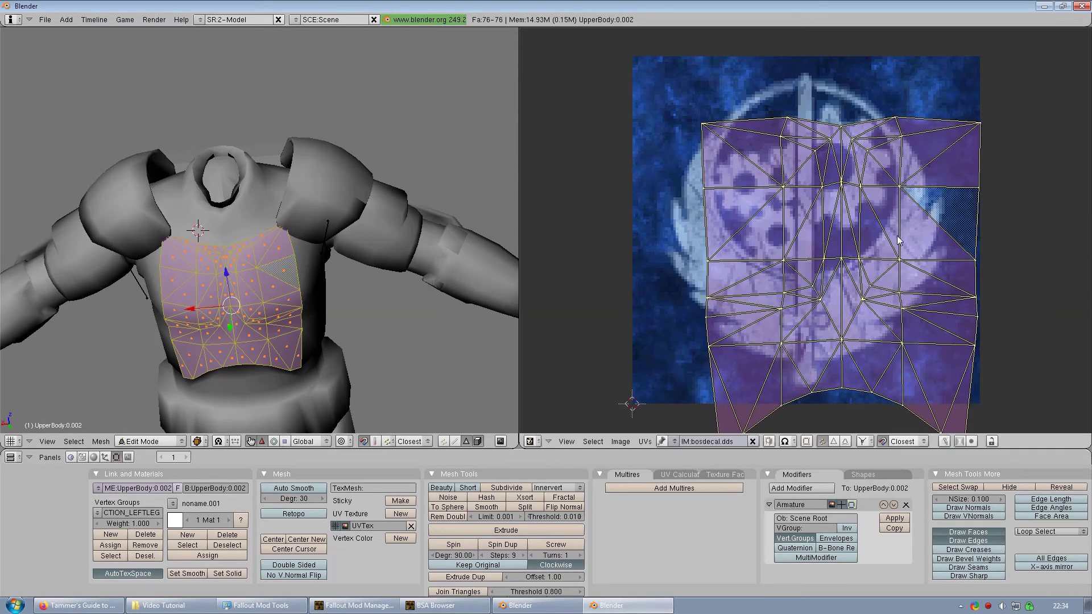
key(g)
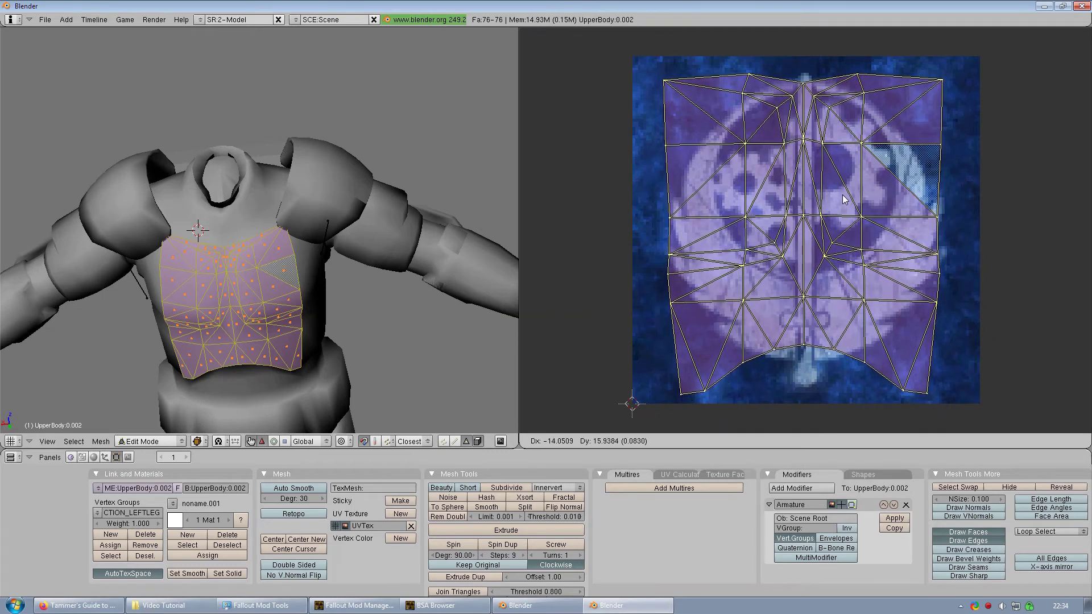
click(845, 201)
scroll(840, 257, down, 1)
scroll(839, 257, down, 1)
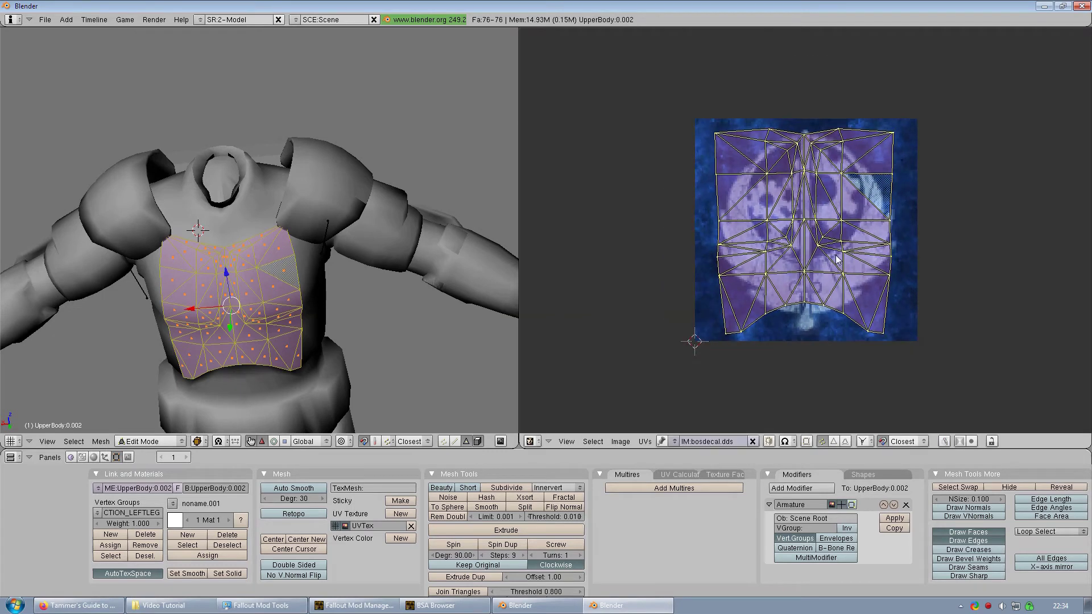
key(s)
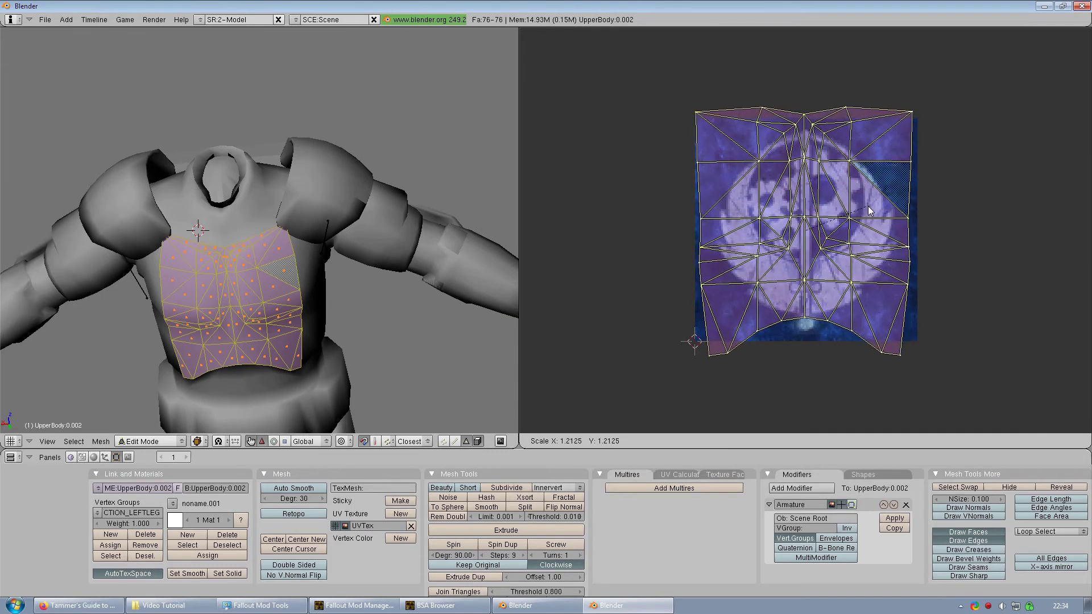
click(869, 211)
key(g)
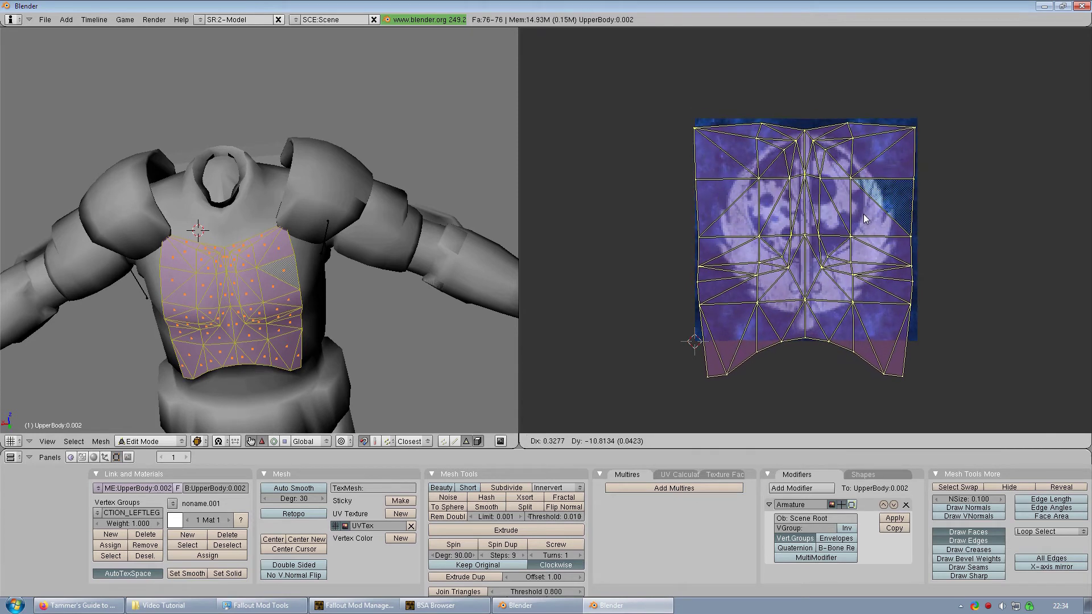
click(865, 214)
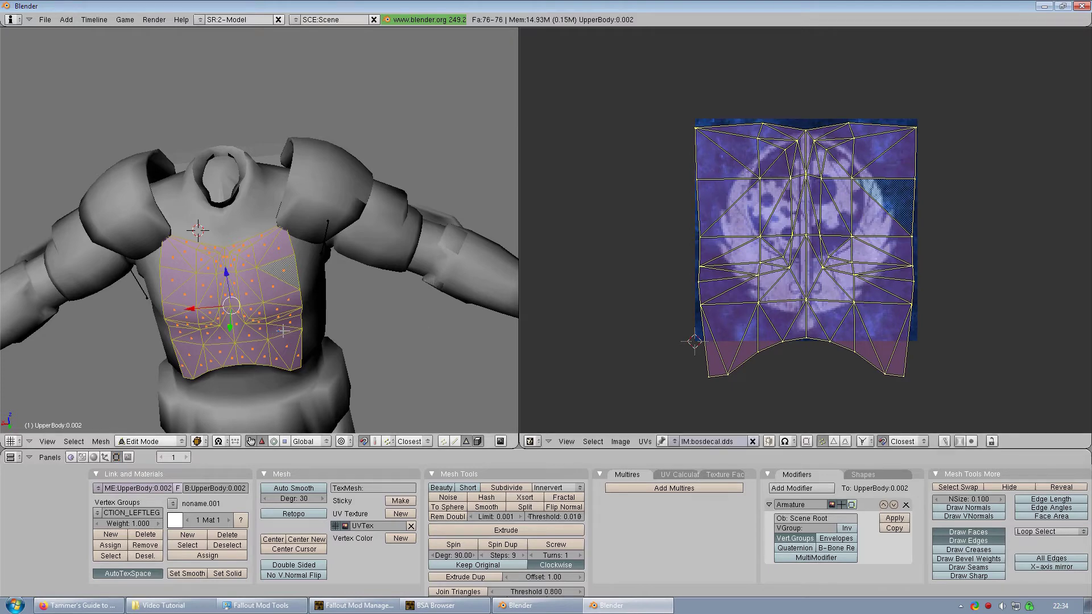
key(alt+z)
Return the chest to Object Mode with solid shading and nothing selected
mouse_move(283, 330)
middle_down()
mouse_move(199, 340)
mouse_move(176, 372)
mouse_move(288, 270)
mouse_move(261, 268)
mouse_move(412, 268)
mouse_move(414, 259)
mouse_move(266, 248)
mouse_move(257, 271)
middle_up()
key(Tab)
key(Tab)
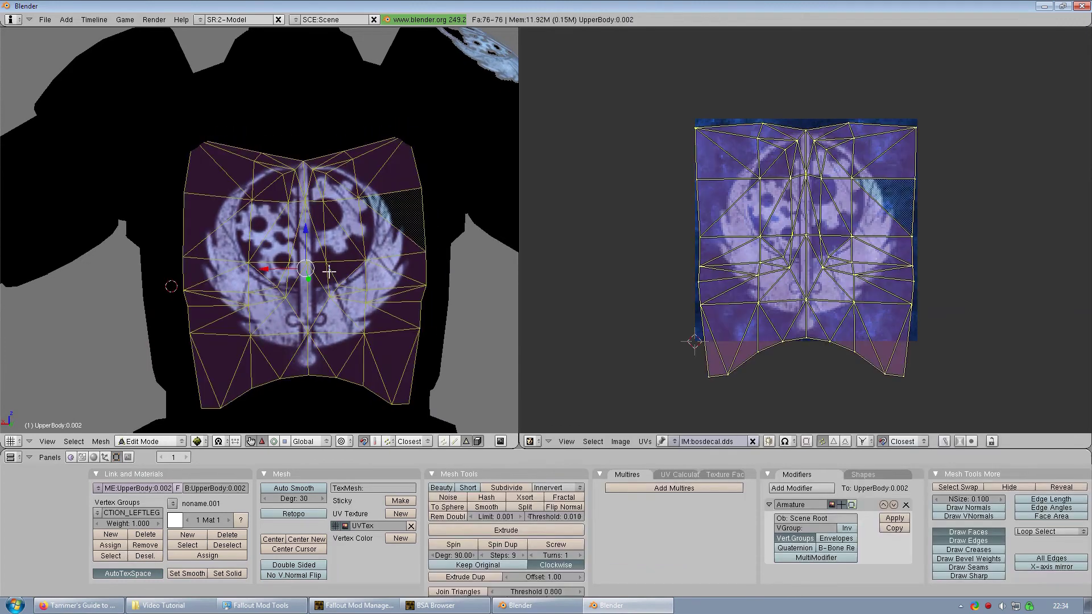
key(alt+z)
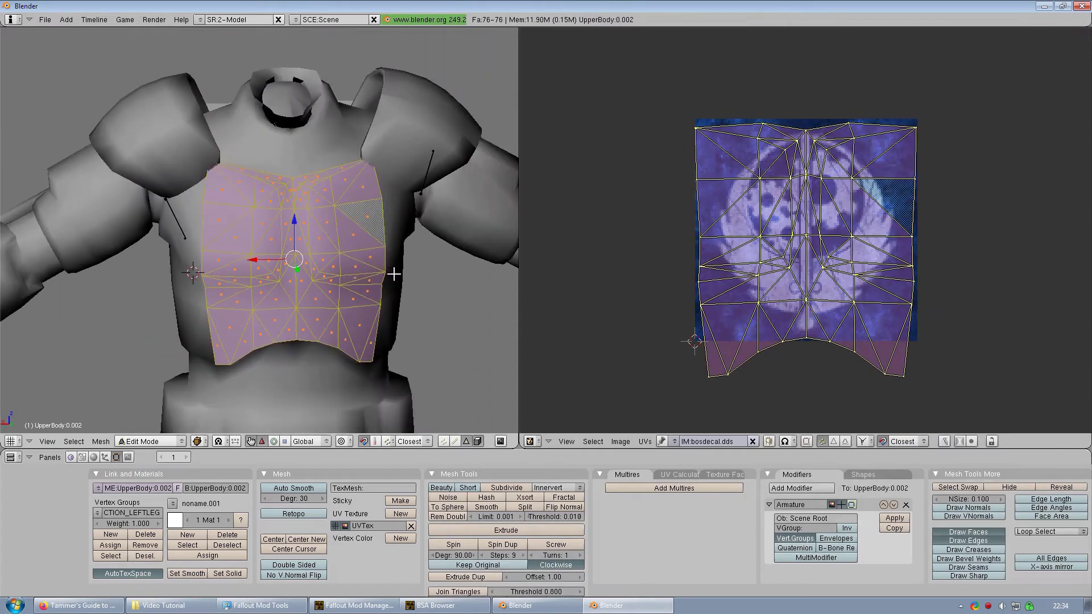
key(a)
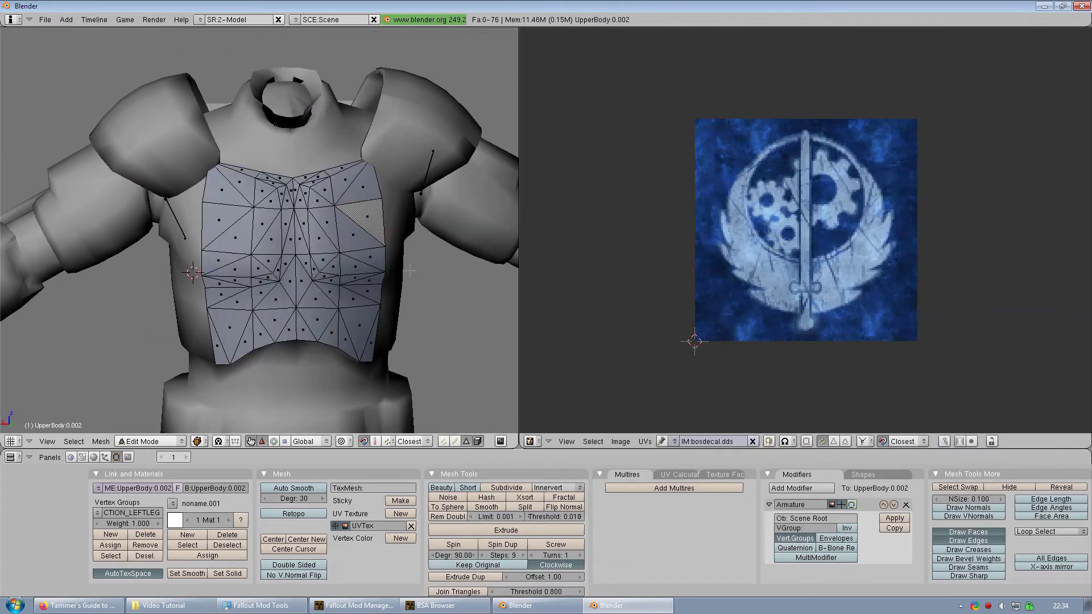
Join the areas so the UV/Image Editor merges into the 3D view
right_click(517, 291)
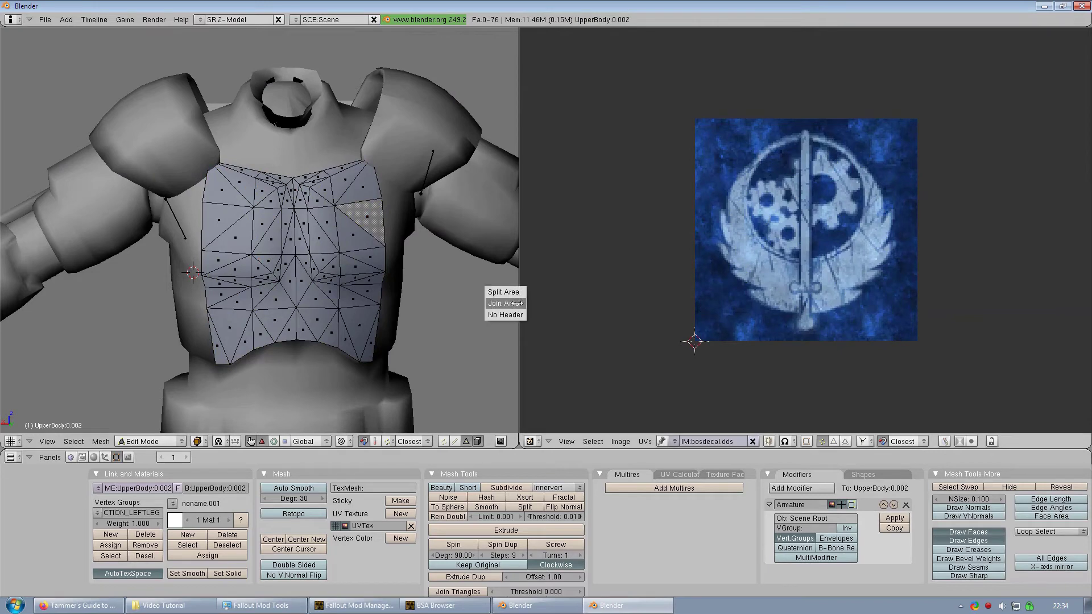
click(504, 303)
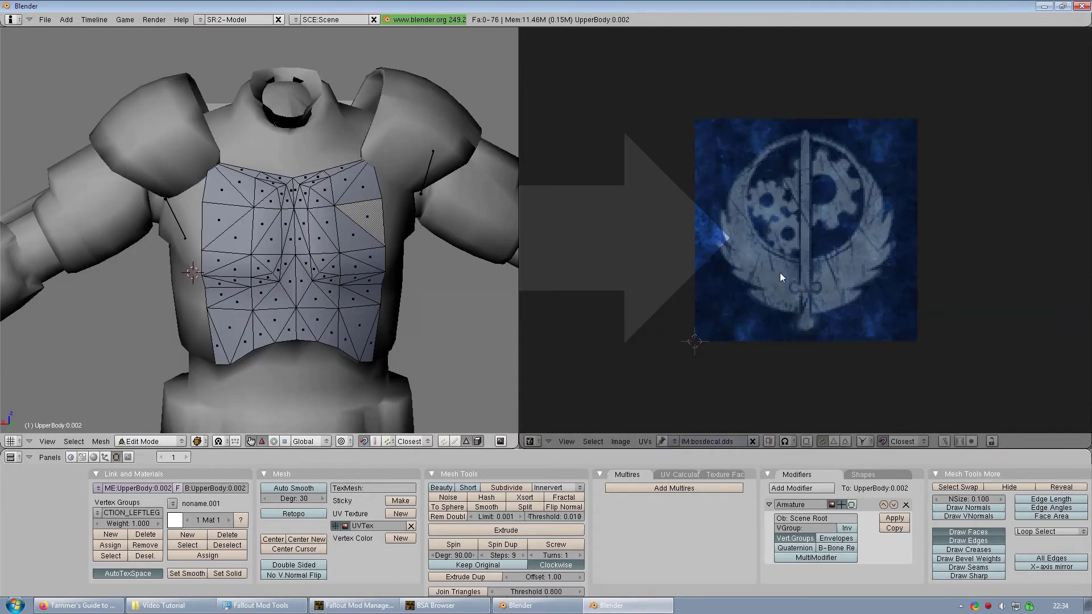
click(693, 227)
scroll(683, 245, down, 2)
Return to Object Mode and select every part of the armour
key(Tab)
scroll(680, 250, down, 3)
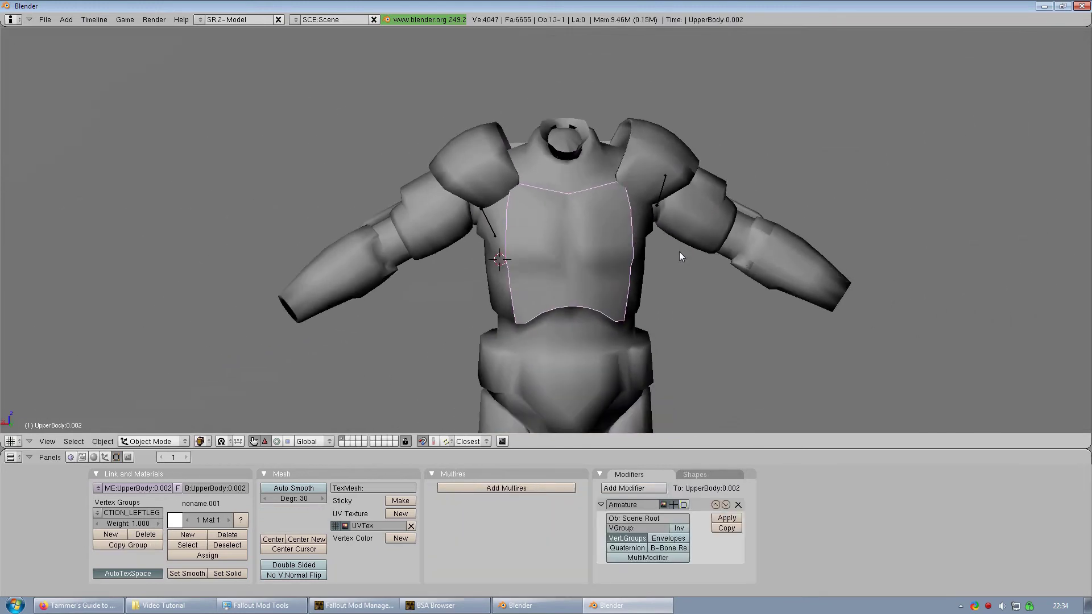
key(a)
key(a)
scroll(681, 256, down, 2)
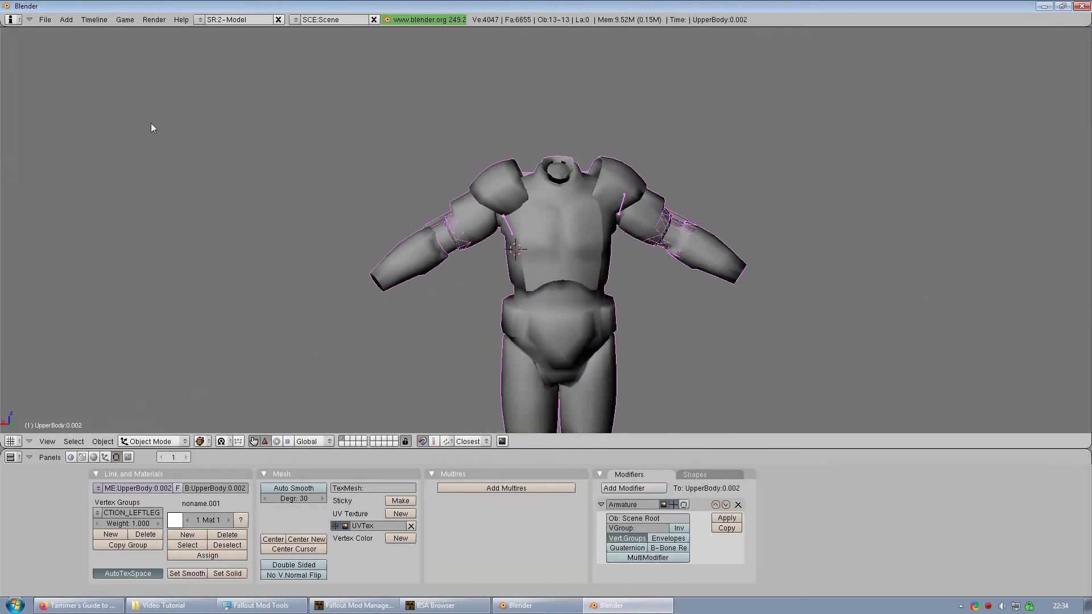
Export the armour as TestSHELL-WIP2.nif in NetImmerse/Gamebryo format to the Video Tutorial folder
click(45, 19)
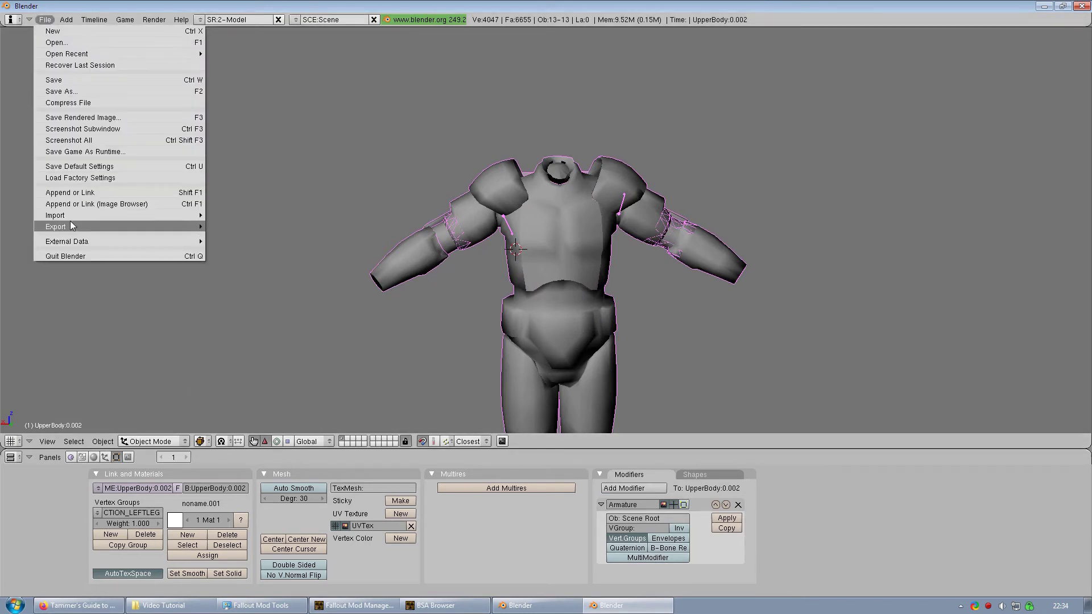
mouse_move(180, 223)
click(255, 400)
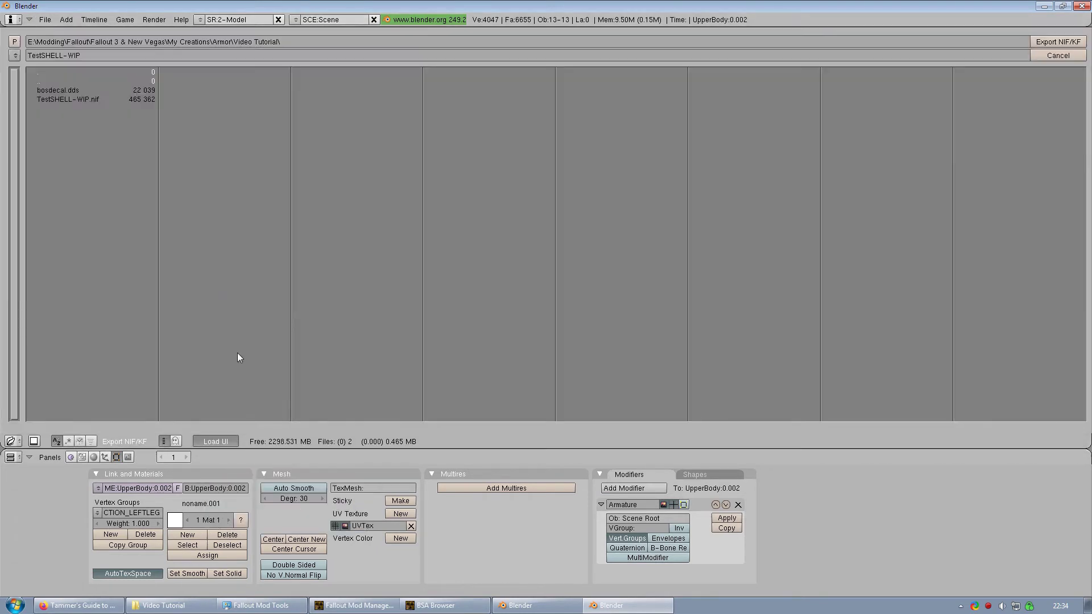
click(97, 55)
text(1)
key(Return)
click(1062, 42)
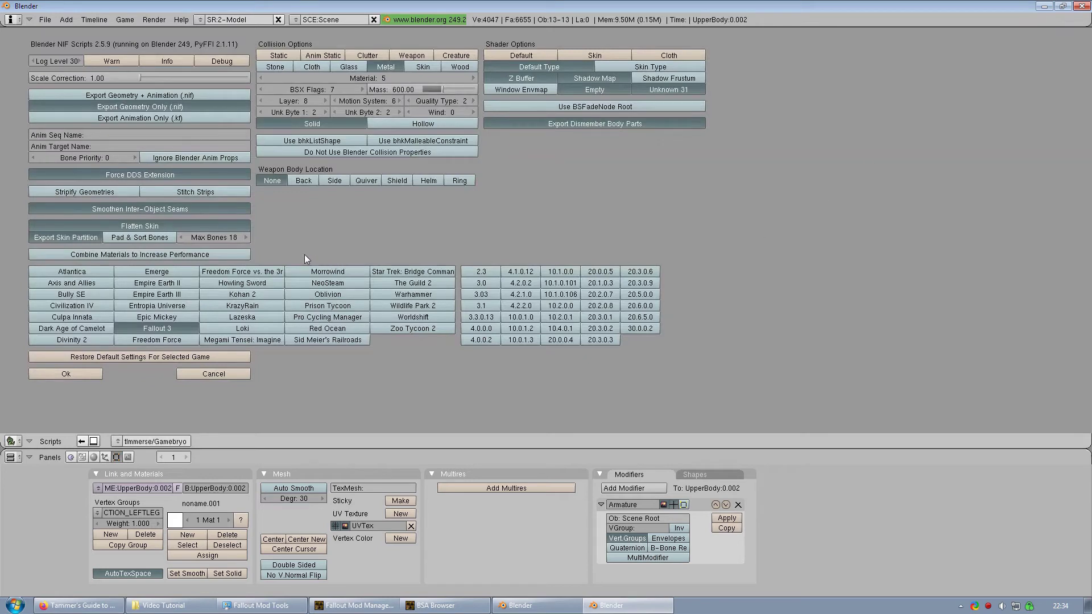
click(66, 374)
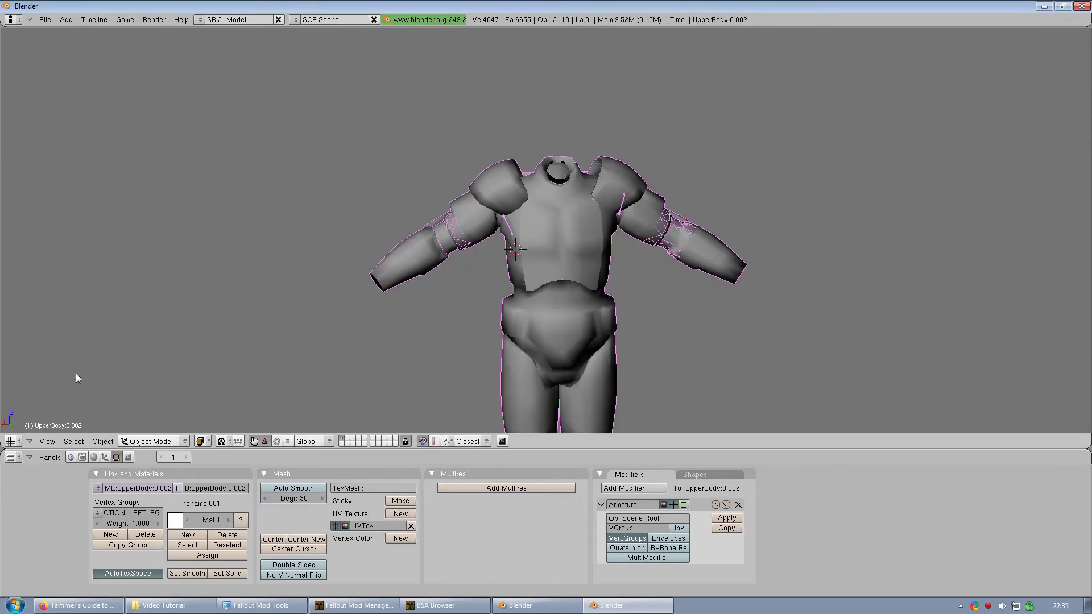
click(163, 606)
Open TestSHELL-WIP2.nif in NifSkope, zoom and orbit to the shoulder, then bring up BSA Browser
click(277, 200)
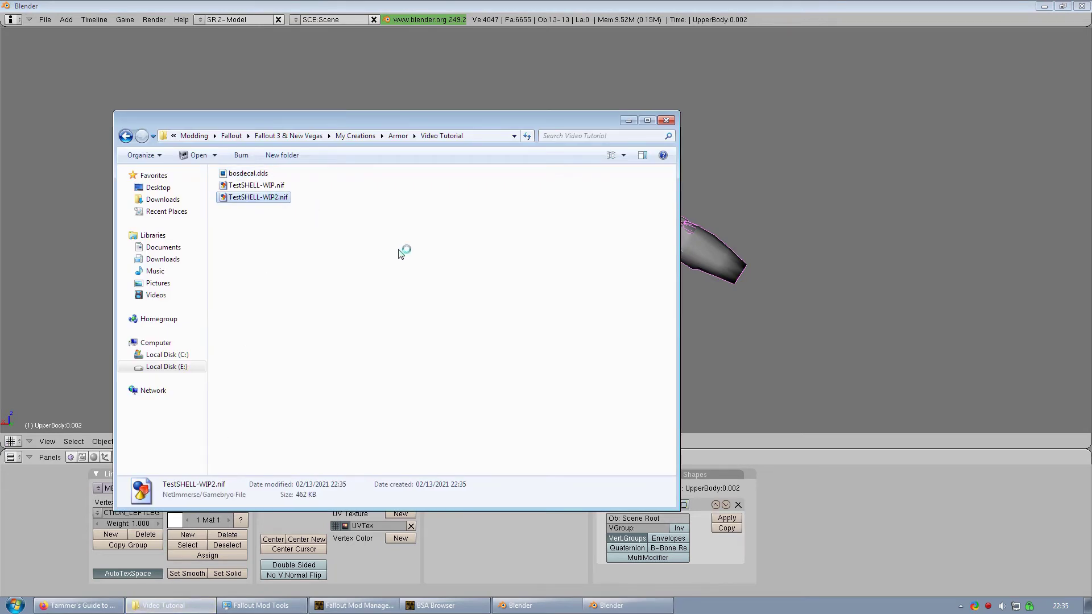
scroll(576, 259, up, 10)
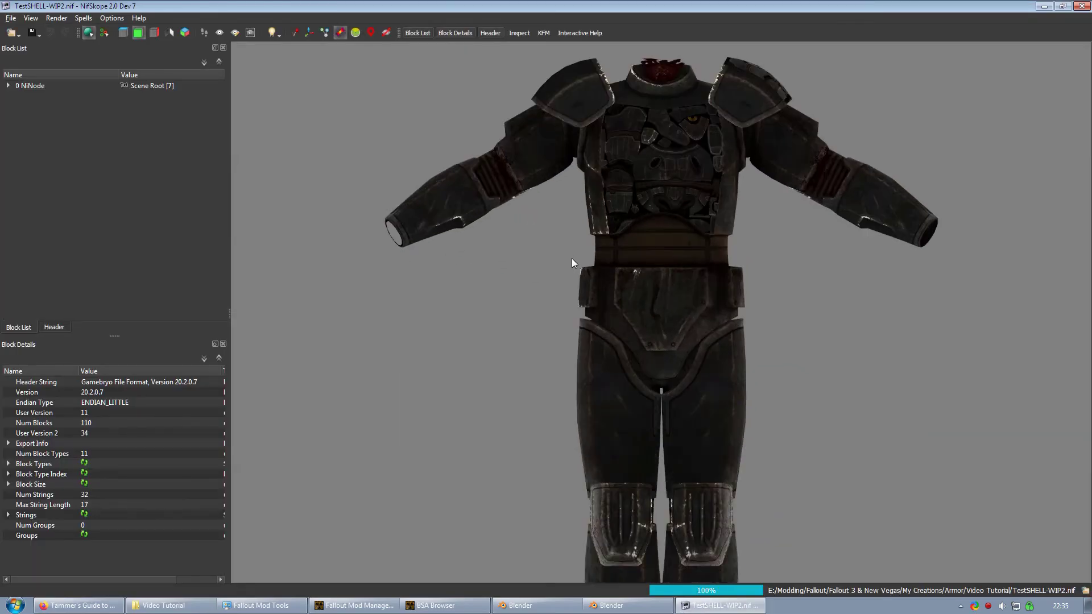
scroll(677, 338, up, 2)
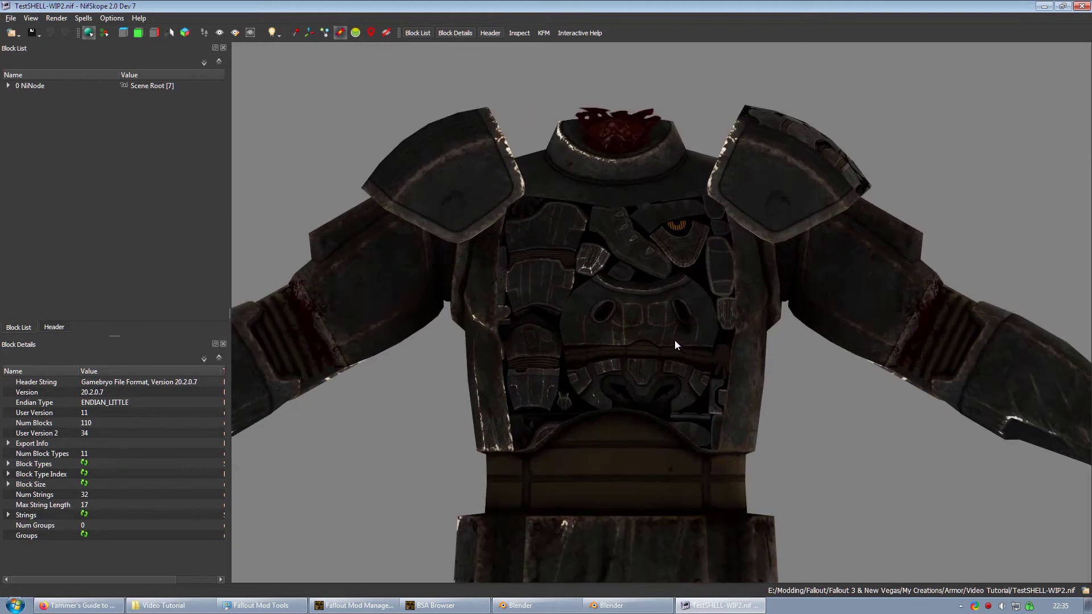
drag(657, 289, 698, 262)
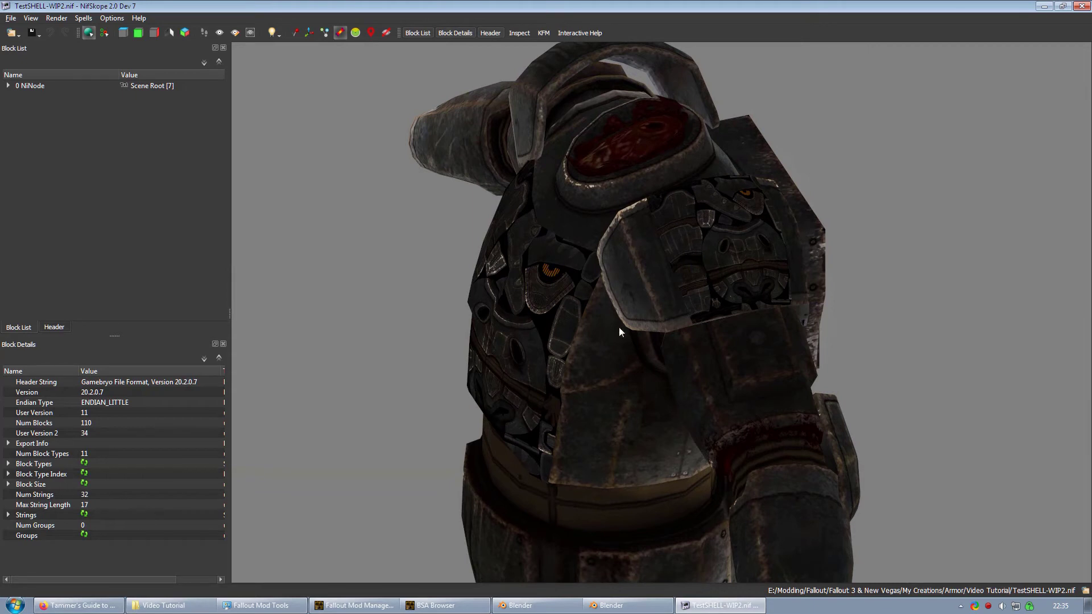
click(435, 606)
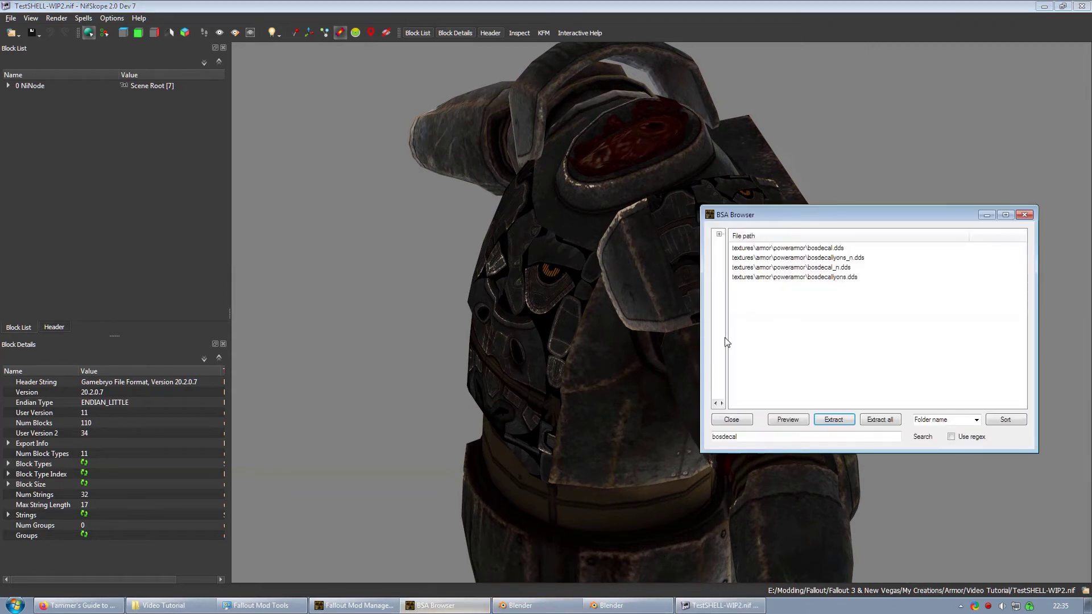
Select the shoulder mesh UpperBody:0.001 and expand its shader texture set
click(520, 316)
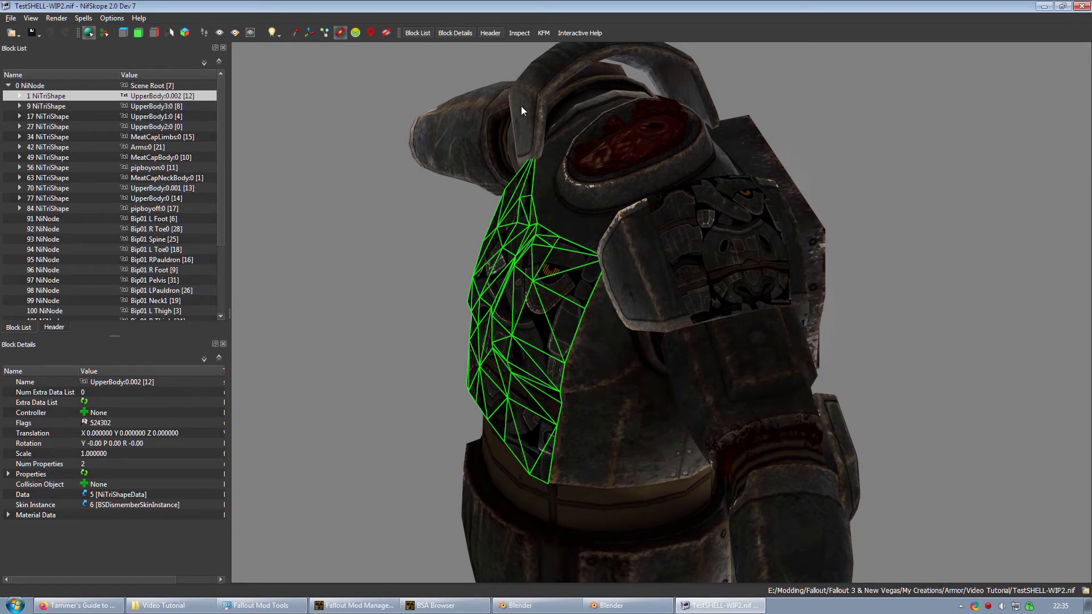
click(716, 253)
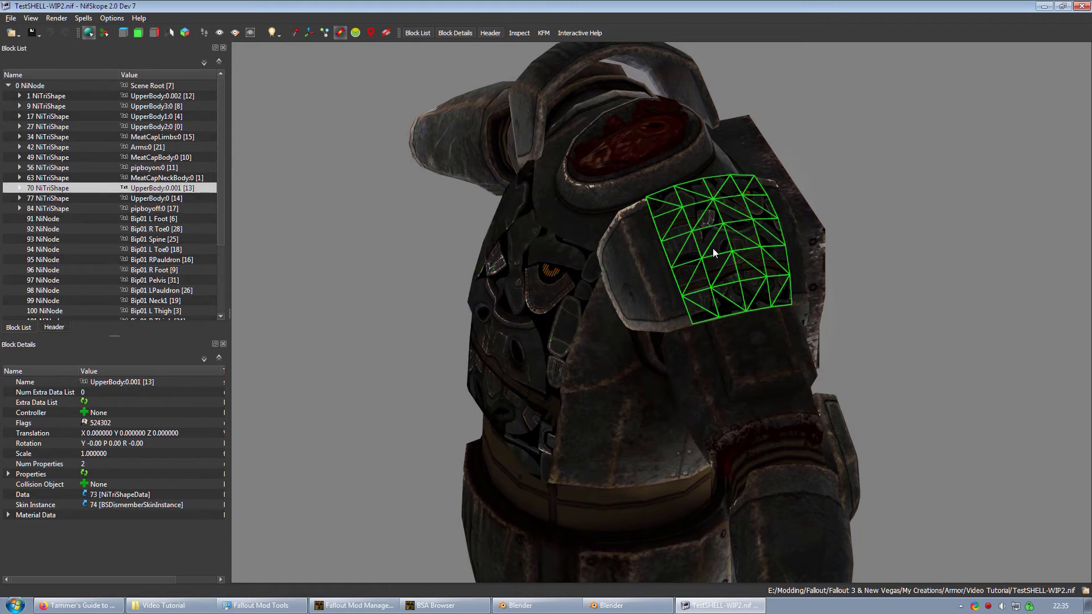
click(19, 188)
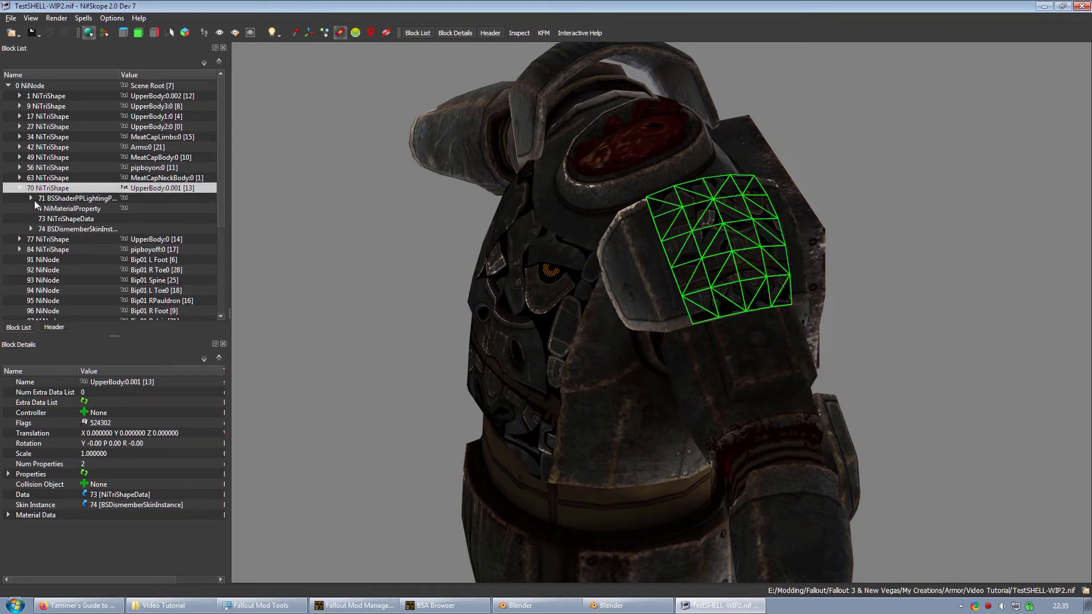
click(31, 198)
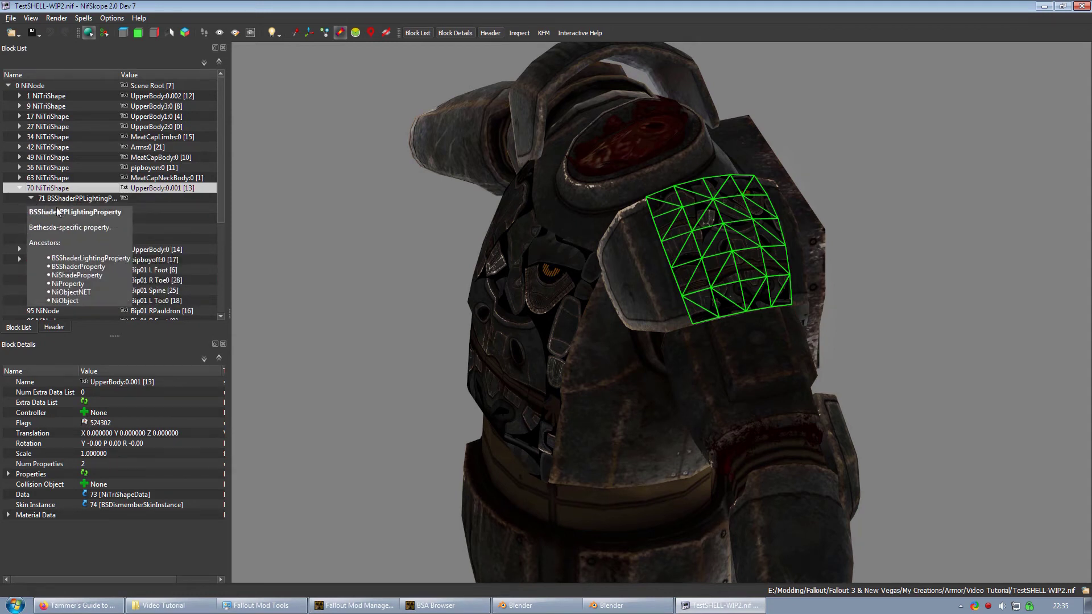
click(67, 209)
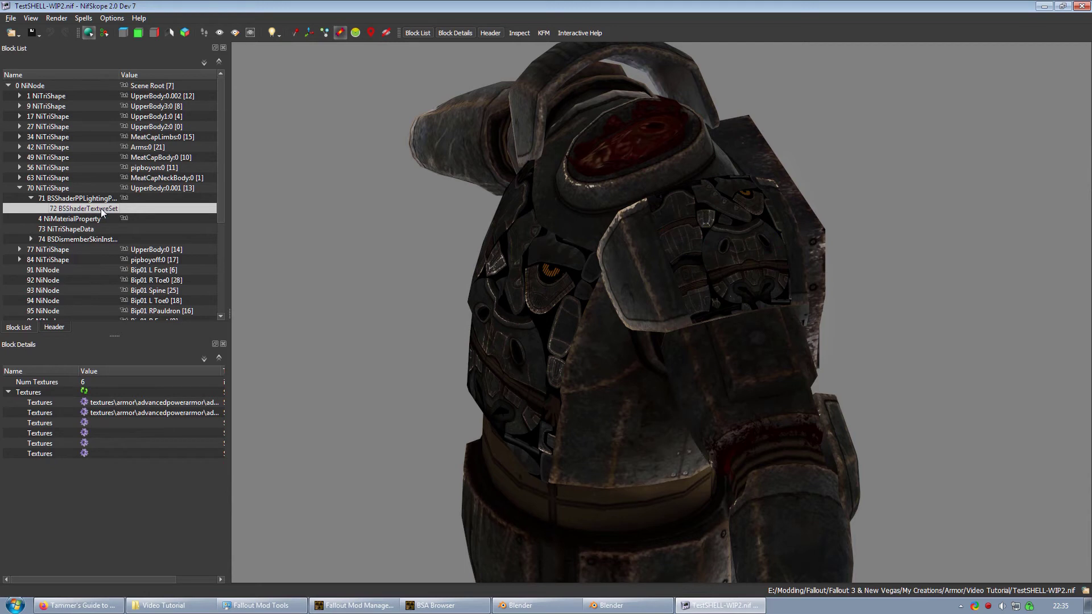
Change the first texture path to textures\armor\powerarmor\bosdecal.dds
double_click(105, 402)
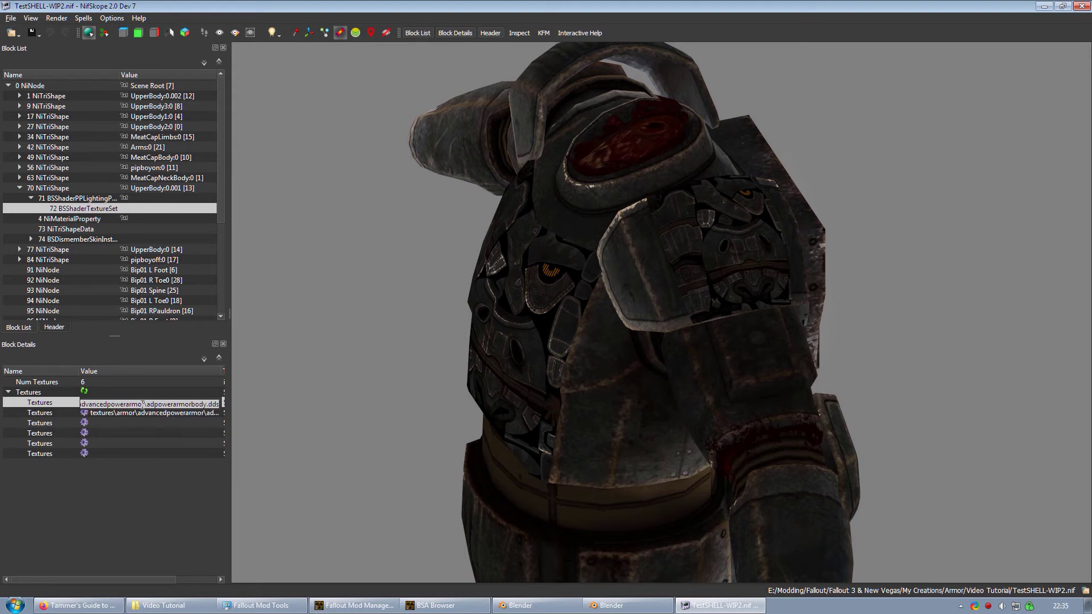
click(436, 606)
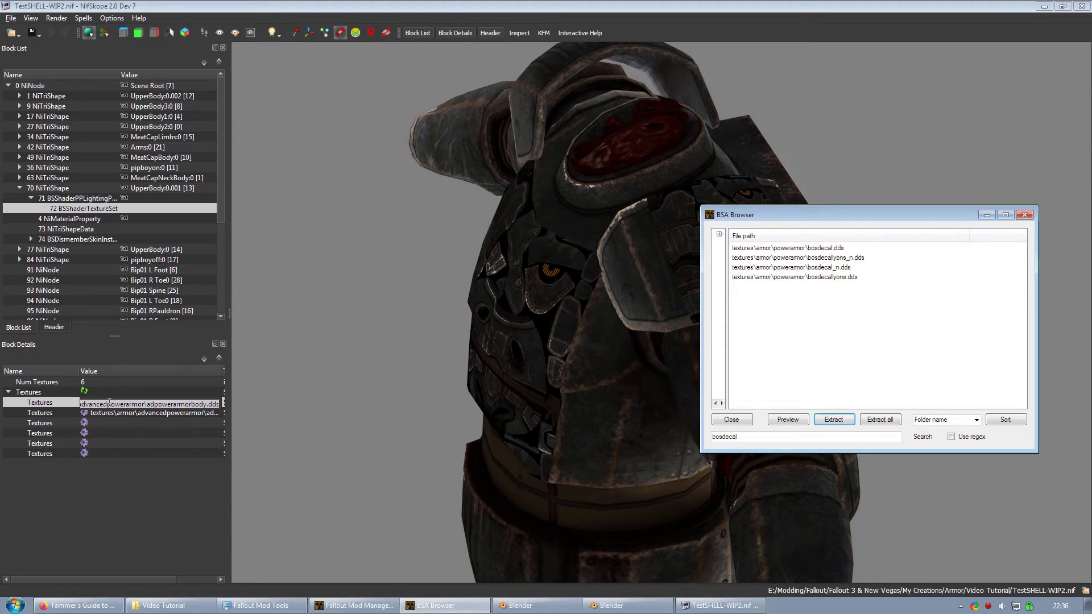
drag(106, 404, 196, 404)
click(123, 405)
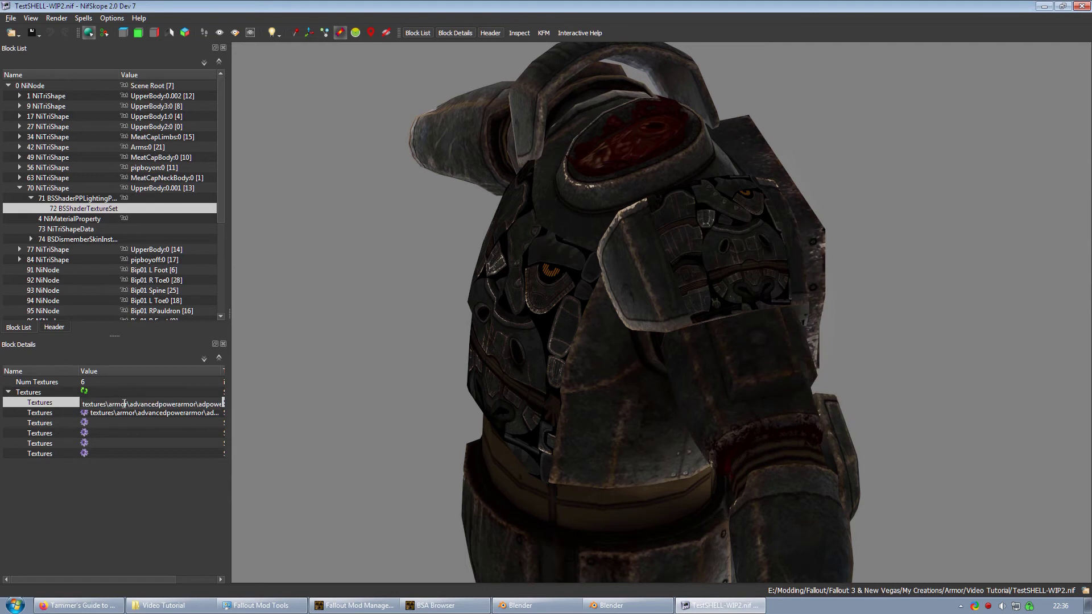
drag(130, 405, 157, 405)
key(BackSpace)
drag(170, 405, 208, 408)
text(bosdecal.dds)
key(Return)
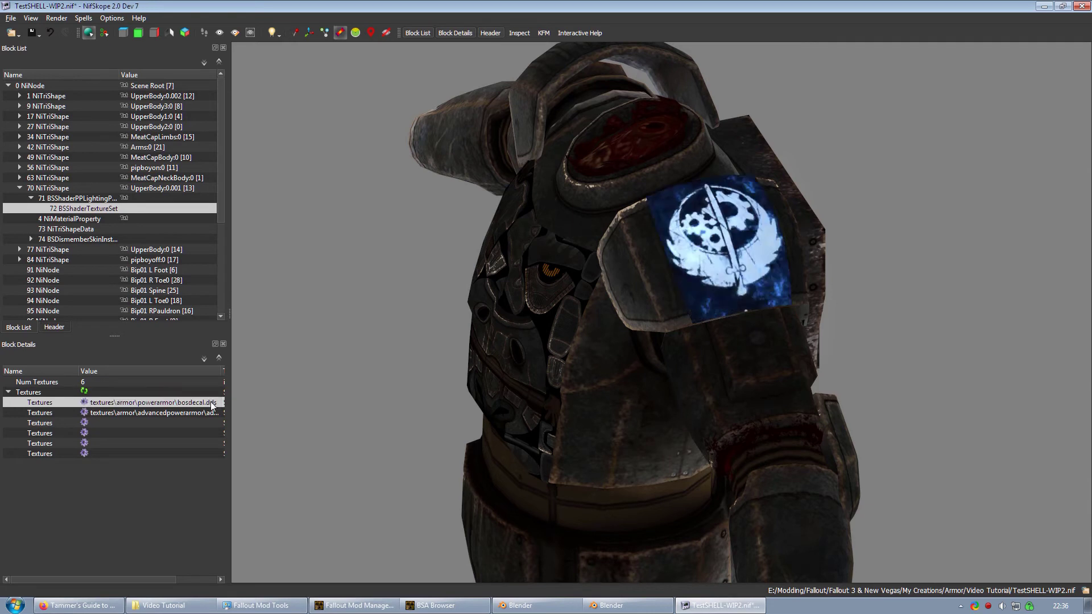
Set the second texture slot to textures\armor\powerarmor\bosdecal_n.dds
double_click(174, 405)
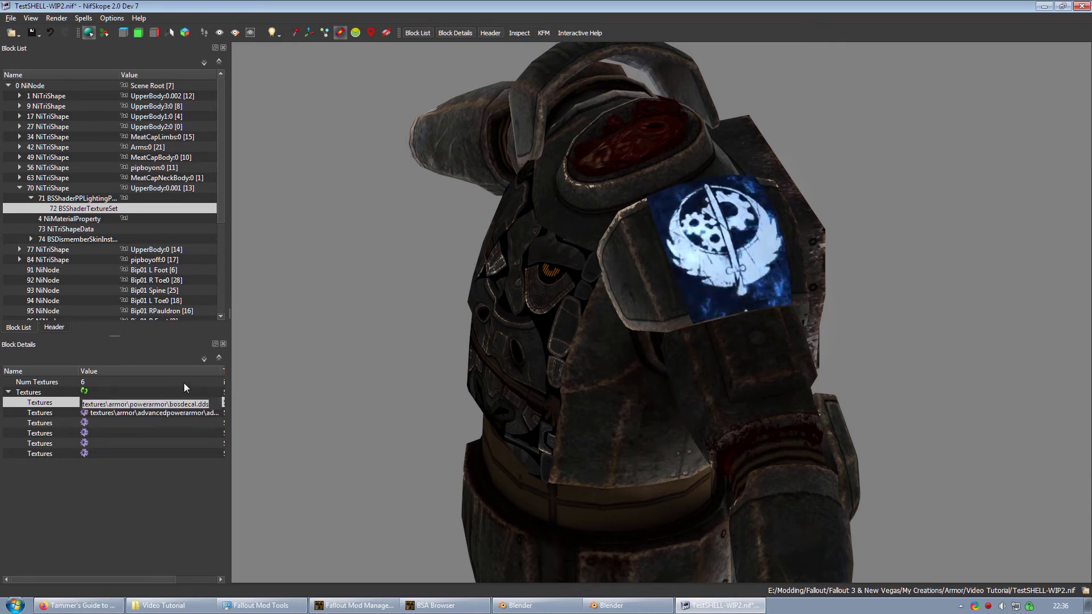
double_click(174, 413)
text(textures\armor\powerarmor\bosdecal.dds)
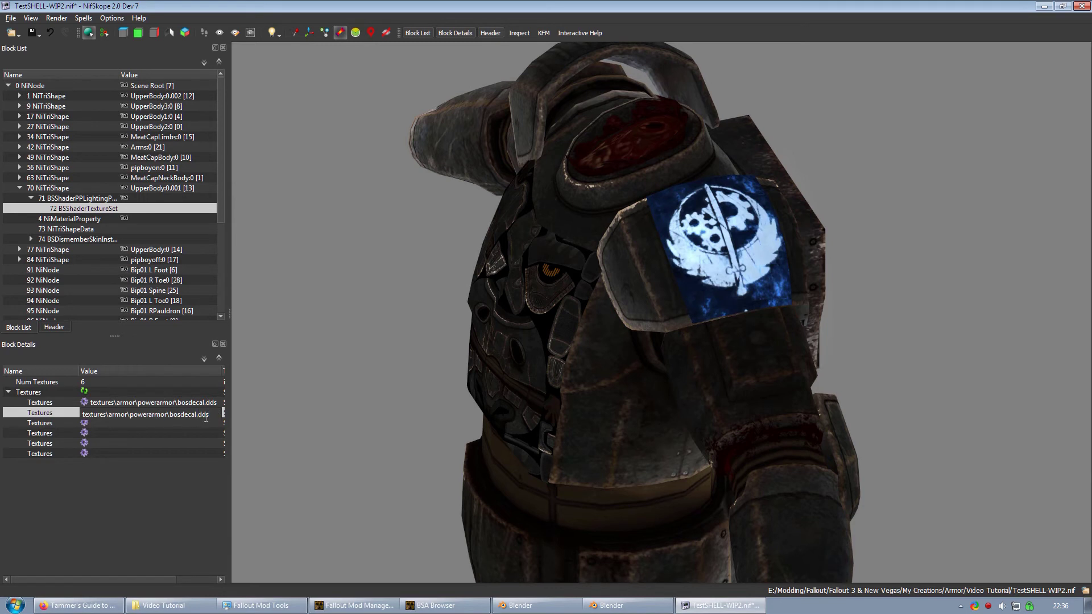
text(_n)
key(Return)
Verify bosdecal_n.dds in BSA Browser, confirm the second path, and view the model from the front
click(447, 606)
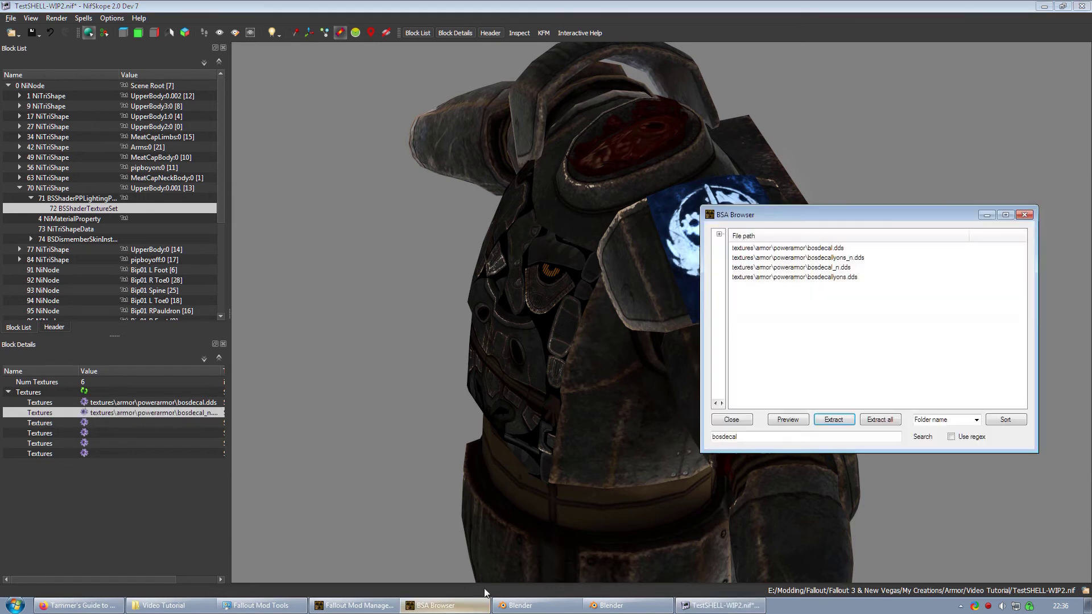
click(834, 269)
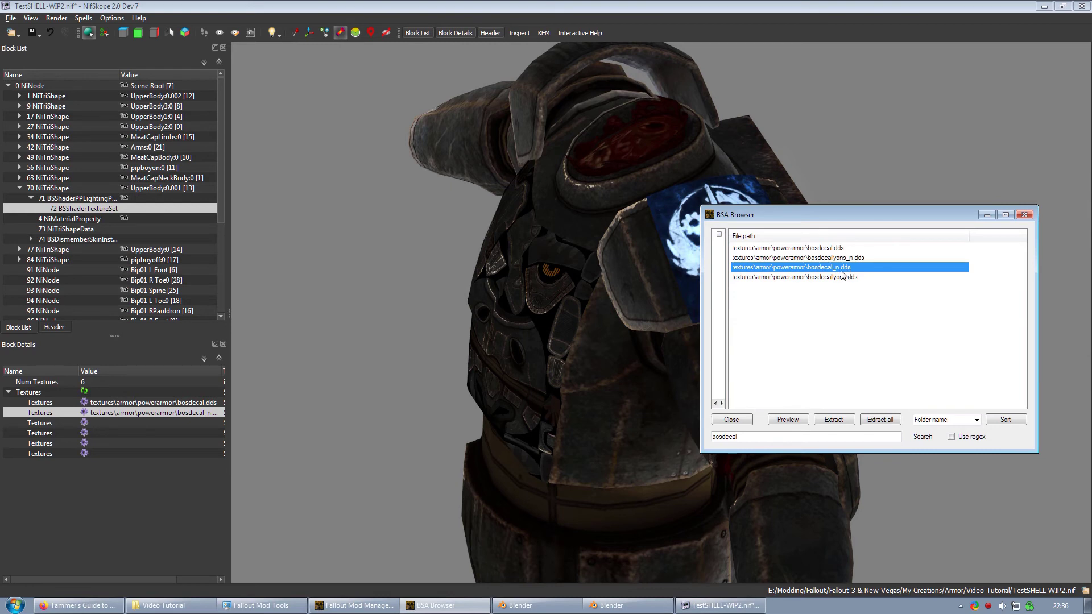
click(187, 415)
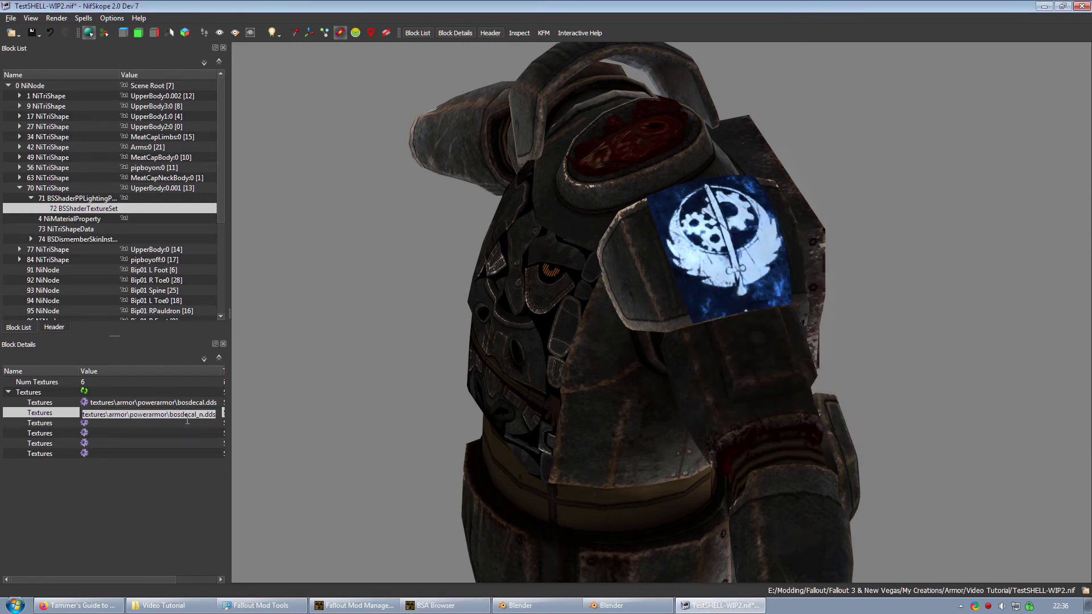
click(188, 433)
drag(518, 331, 640, 302)
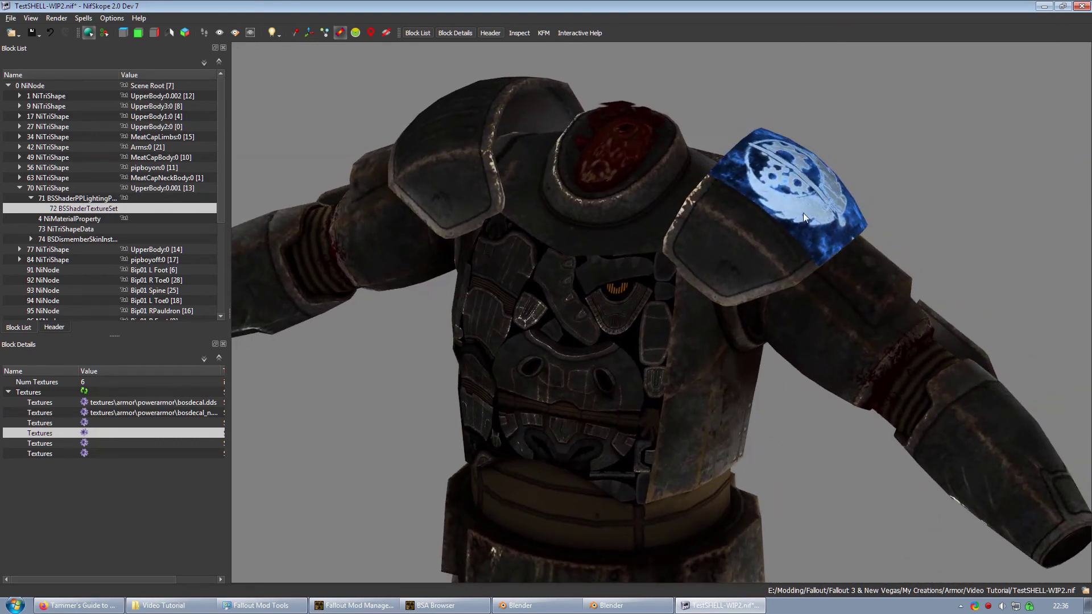
Copy the bosdecal.dds texture path from the shoulder patch's texture set
click(585, 343)
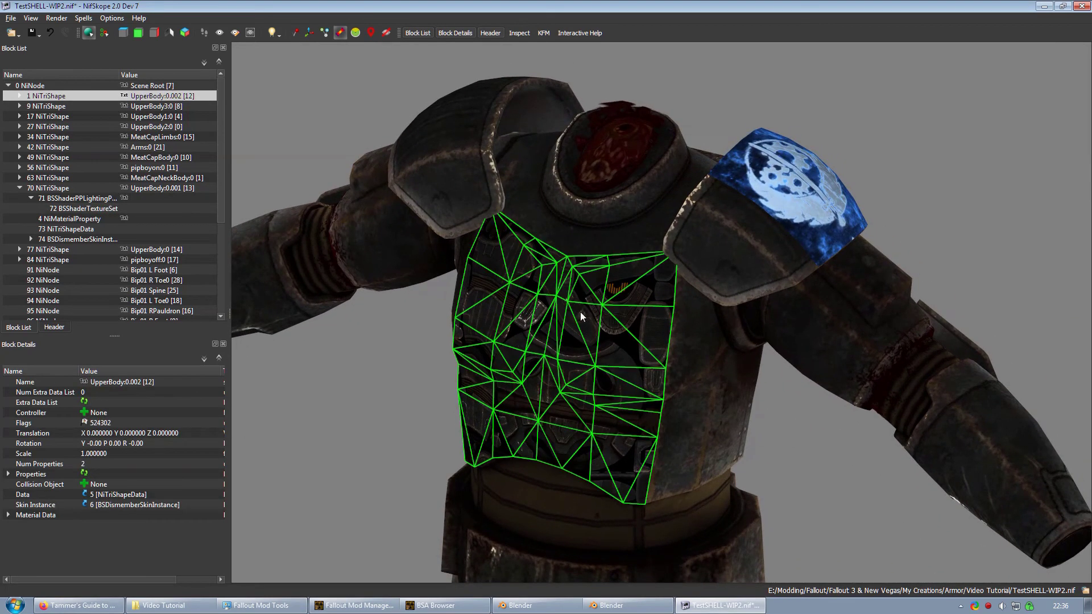
click(816, 166)
click(75, 211)
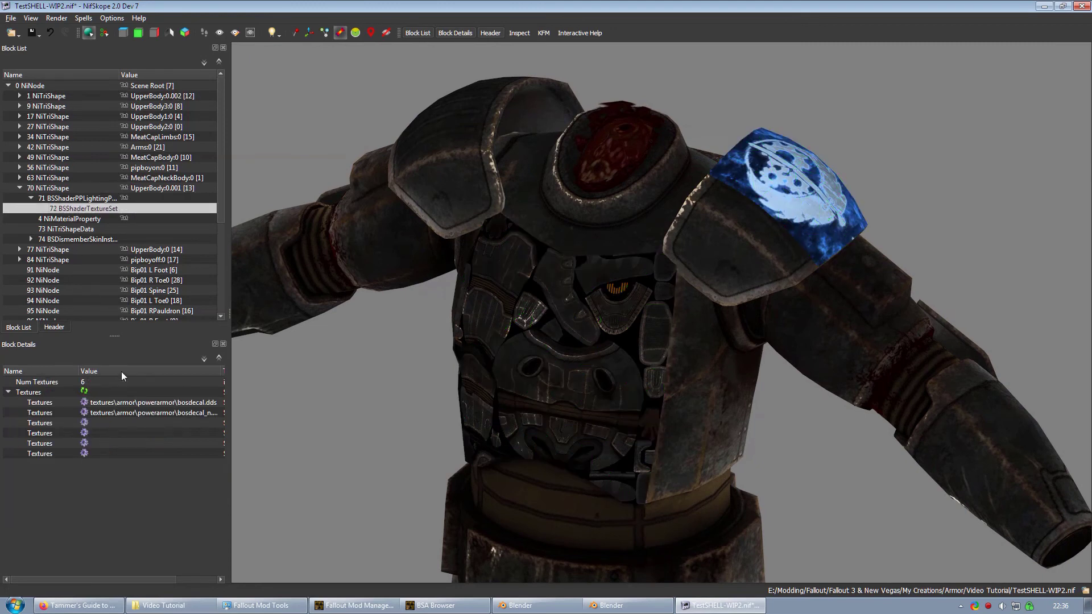
double_click(174, 404)
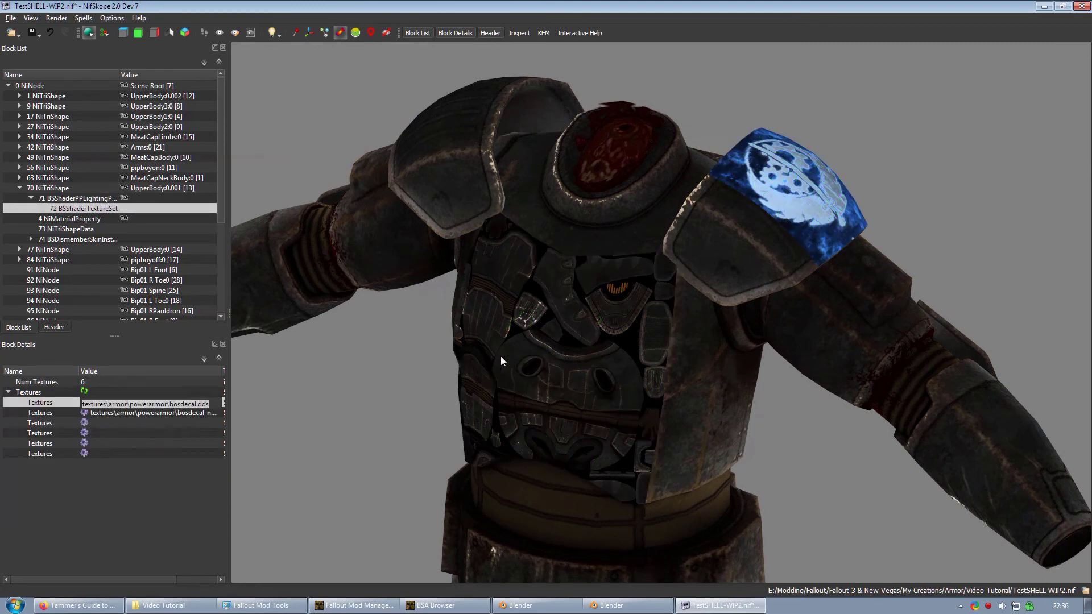
Set the chest panel's first two textures to bosdecal.dds and bosdecal_n.dds
click(515, 377)
click(19, 97)
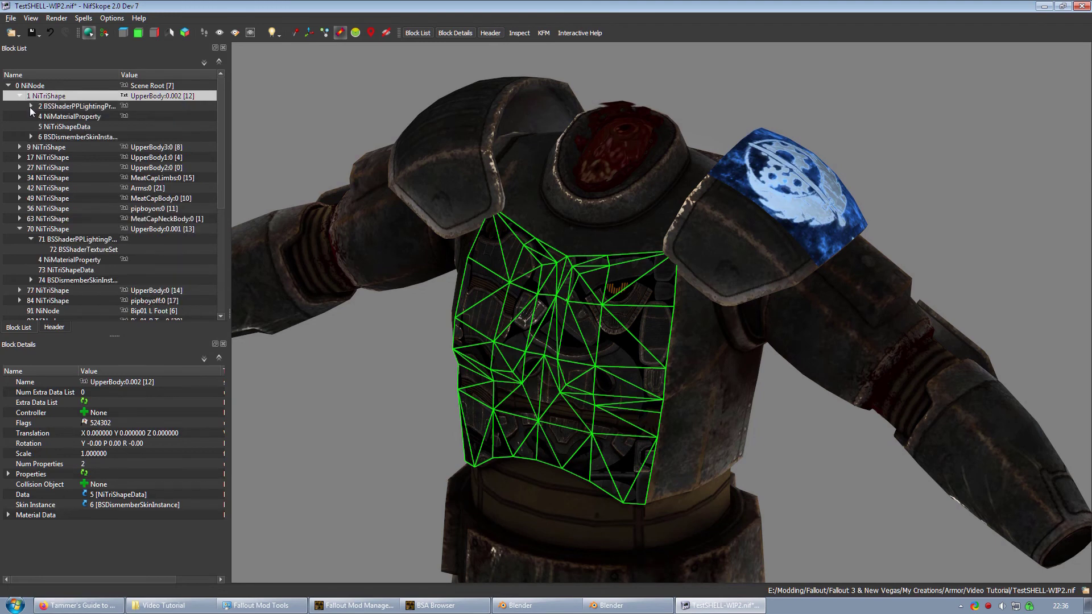
click(31, 106)
click(62, 116)
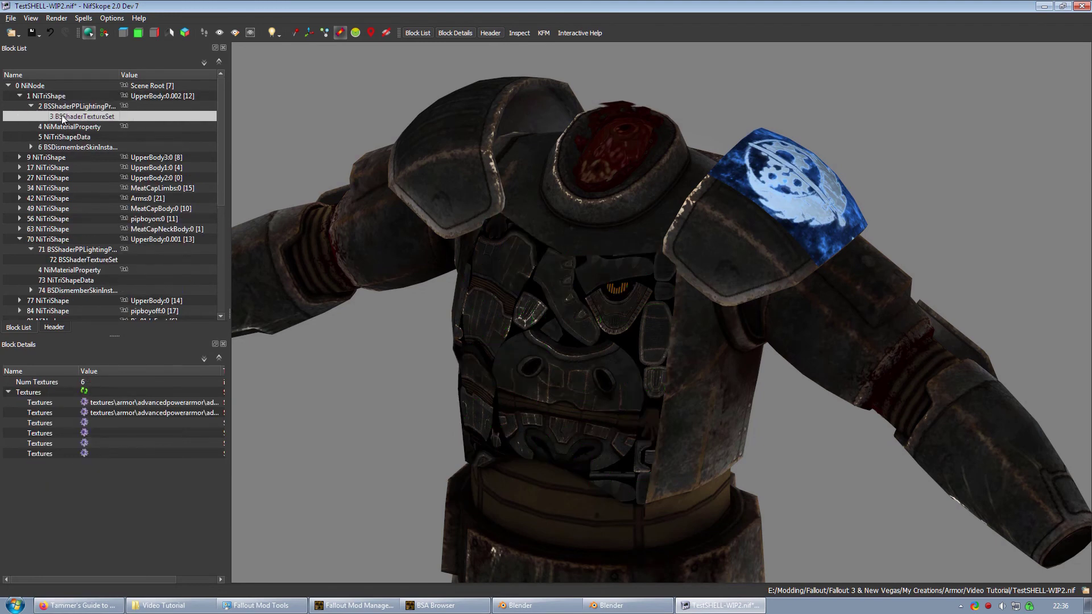
double_click(196, 402)
text(textures\armor\powerarmor\bosdecal.dds)
double_click(193, 413)
text(textures\armor\powerarmor\bosdecal.dds)
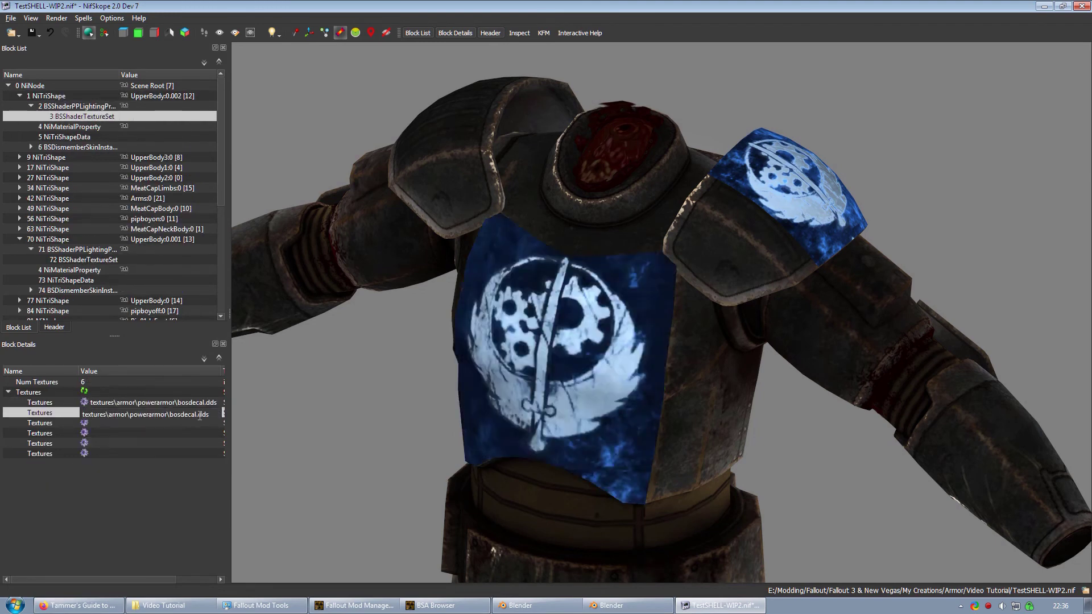
text(_n)
key(Return)
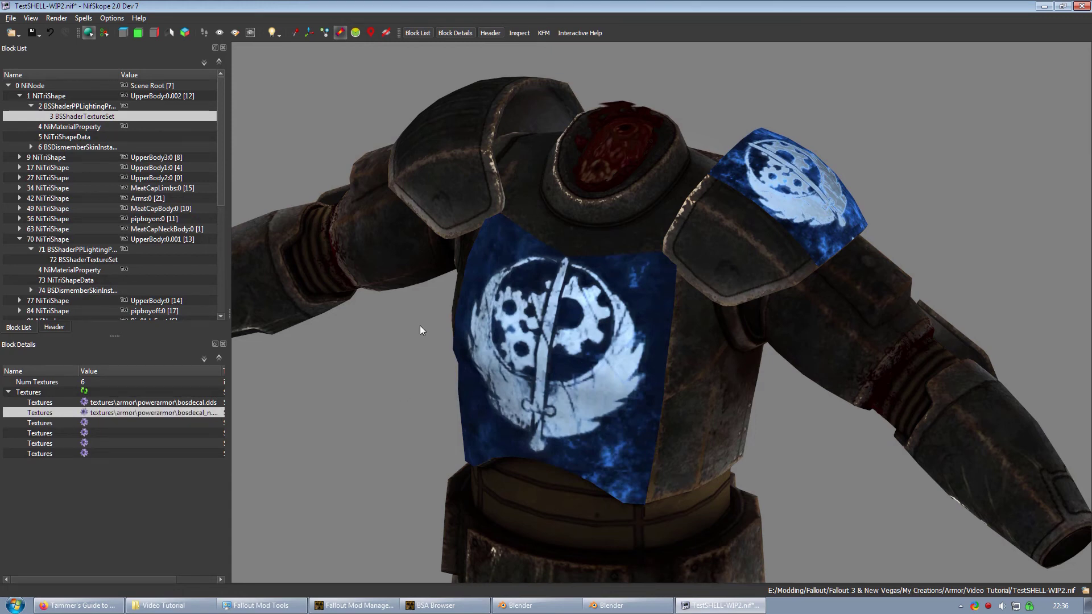
Copy the neck cap's NiAlphaProperty branch
drag(517, 354, 623, 165)
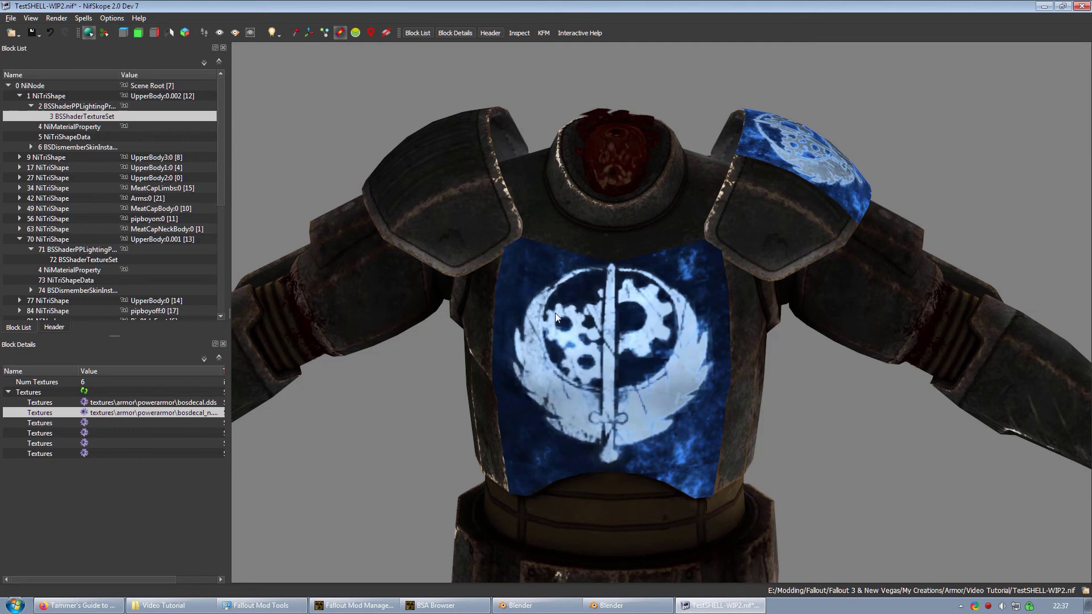
drag(686, 290, 670, 230)
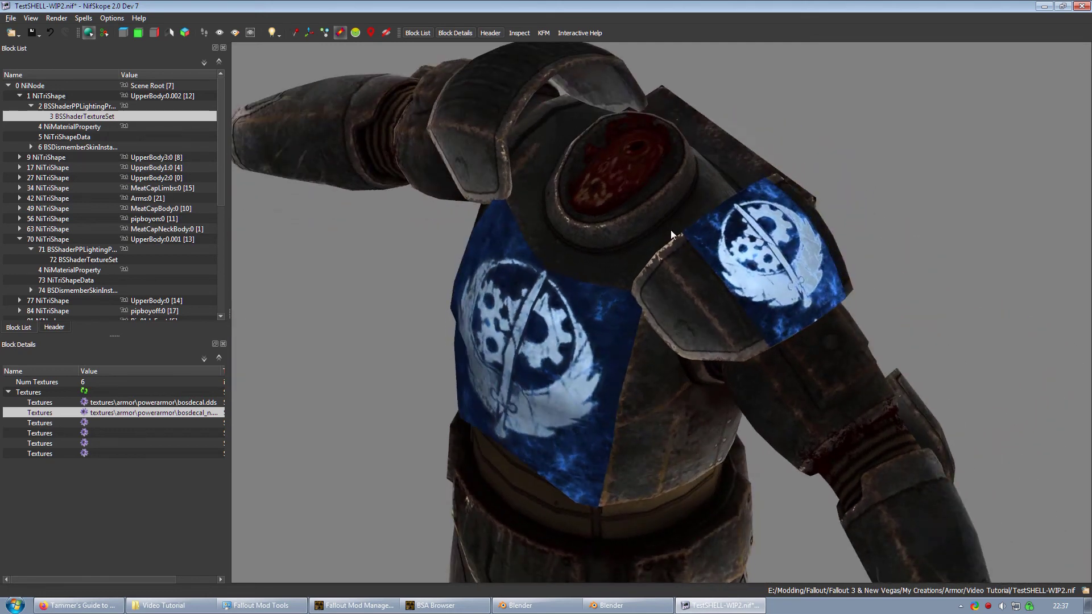
click(639, 177)
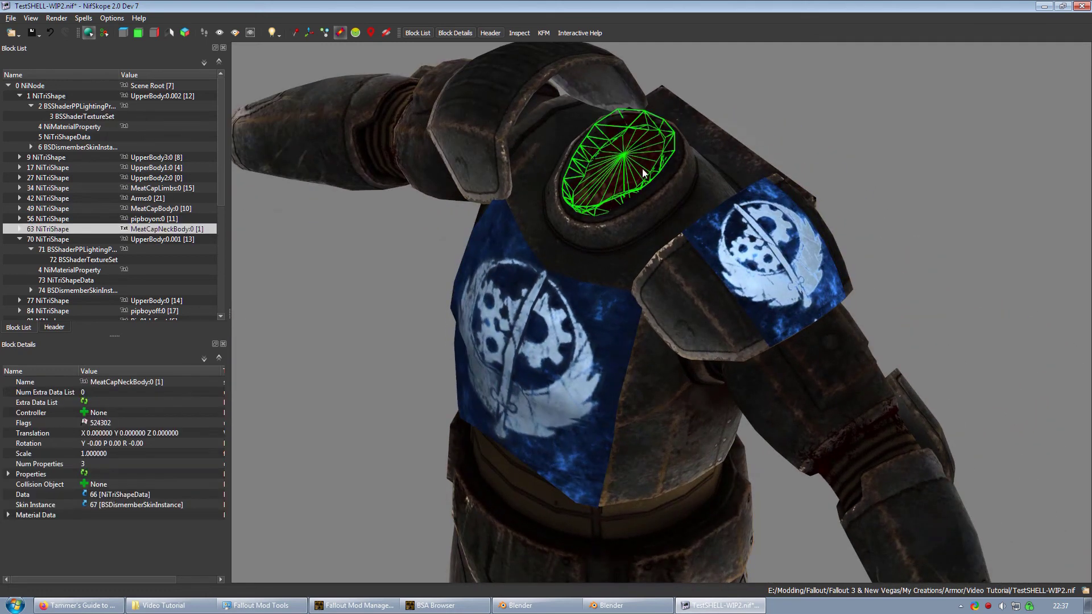
click(21, 229)
click(73, 220)
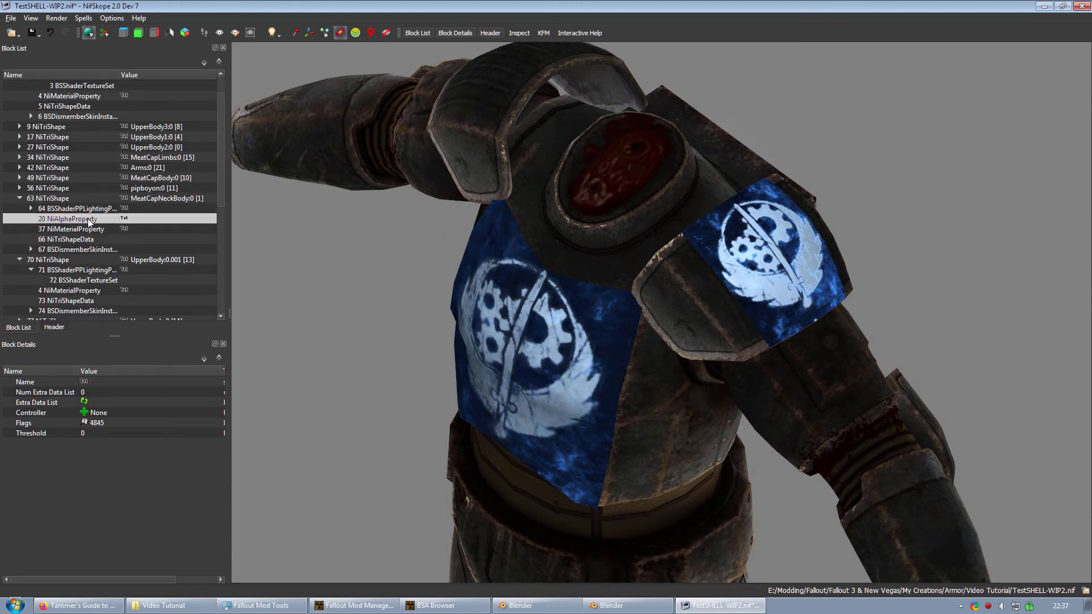
mouse_move(88, 221)
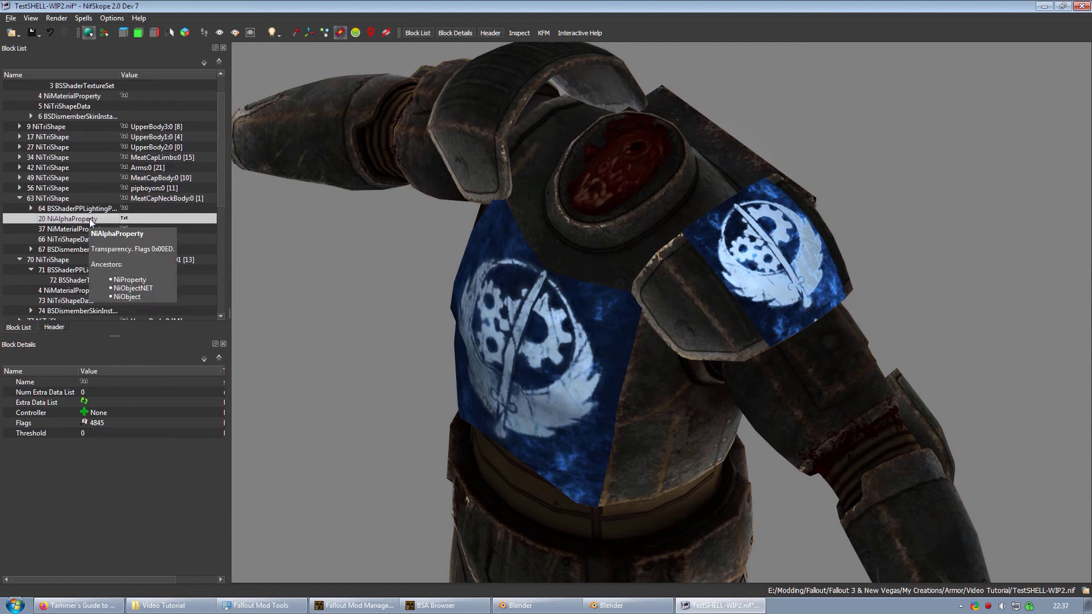
right_click(56, 221)
mouse_move(91, 216)
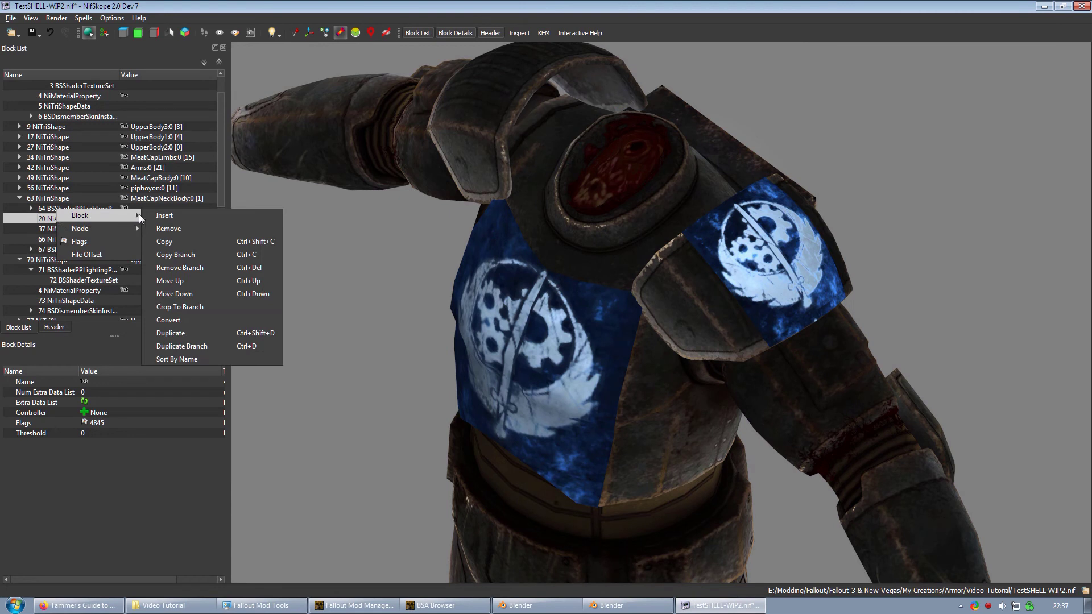
click(196, 254)
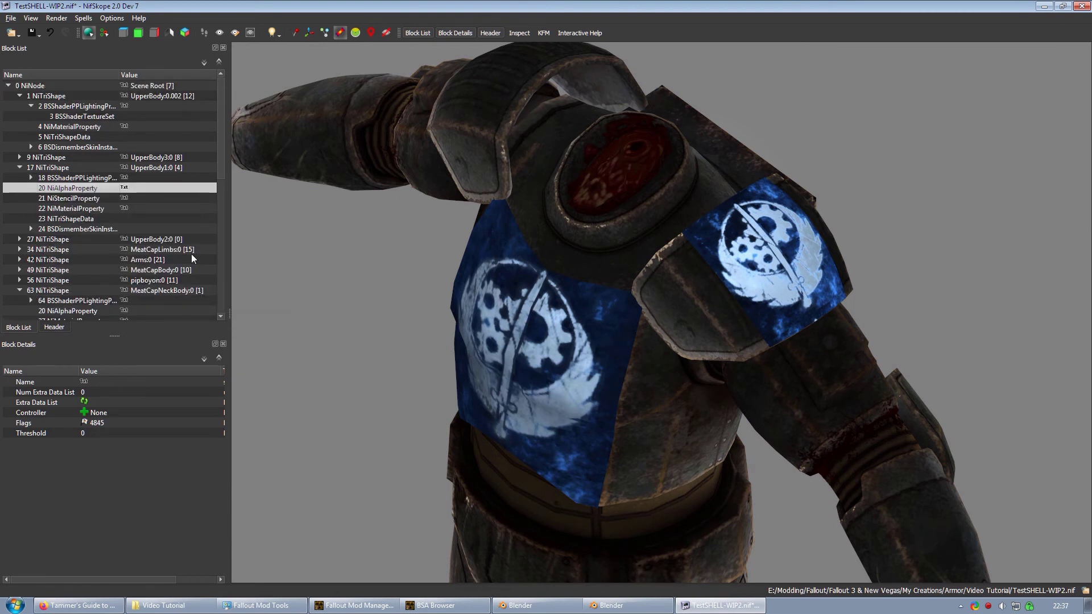
Paste the NiAlphaProperty branch onto the shoulder patch mesh UpperBody:0.001
click(769, 244)
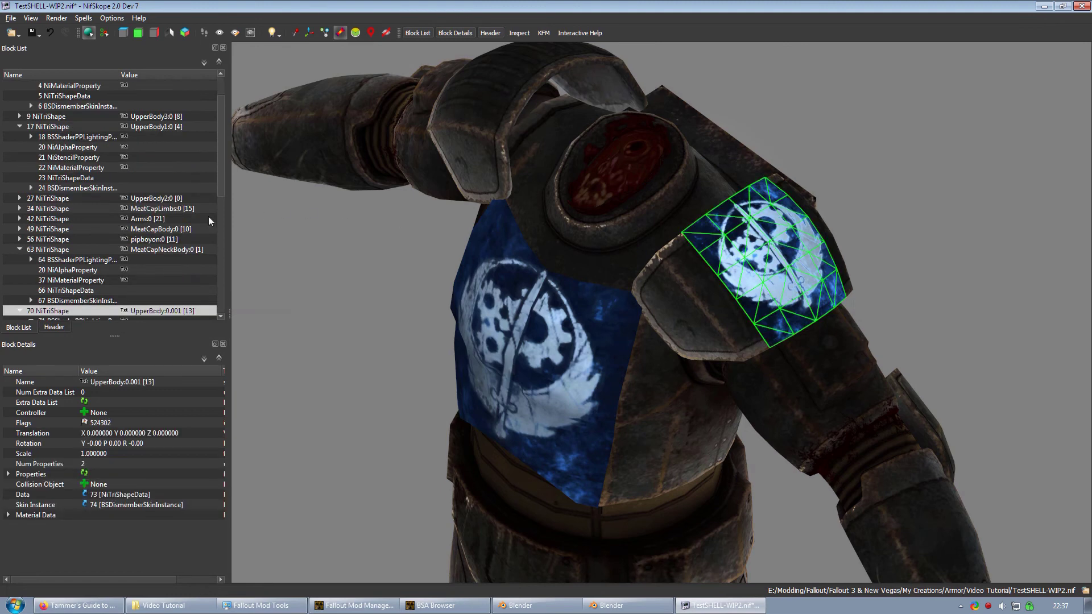
scroll(150, 240, down, 5)
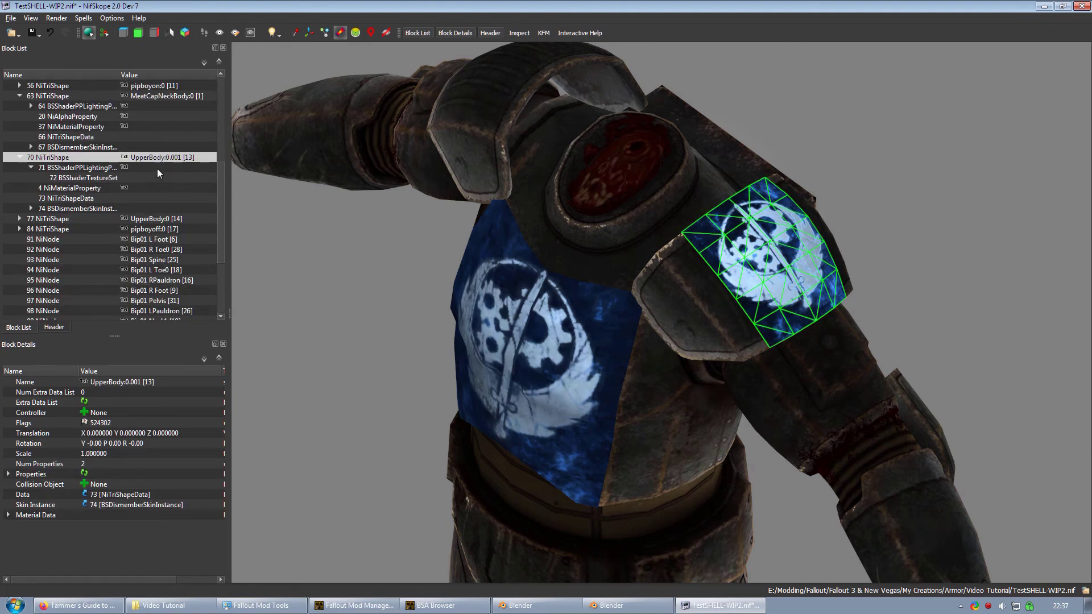
right_click(60, 158)
mouse_move(89, 155)
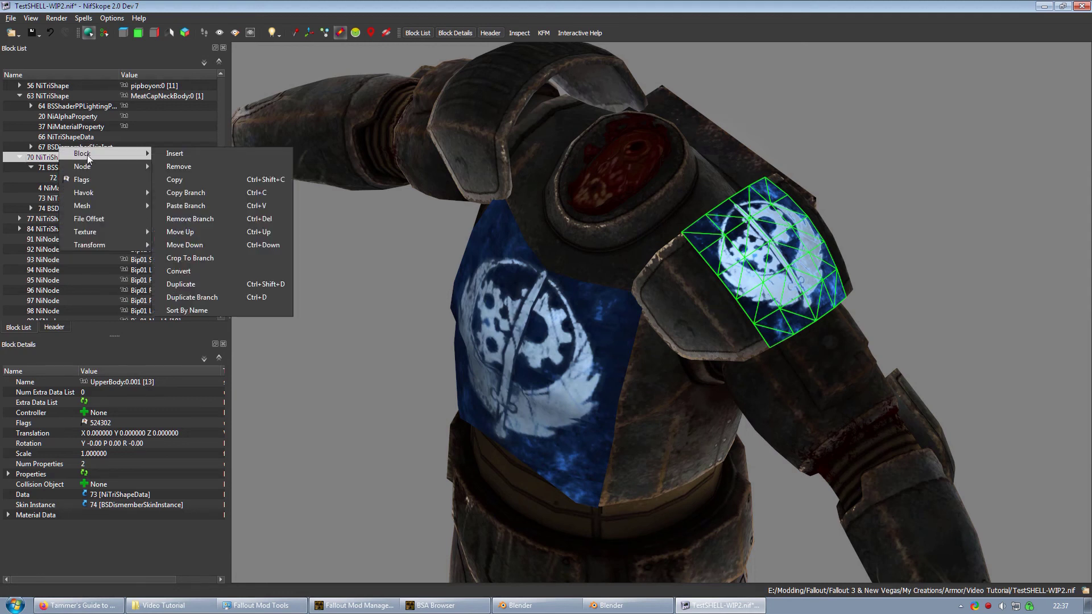
click(208, 205)
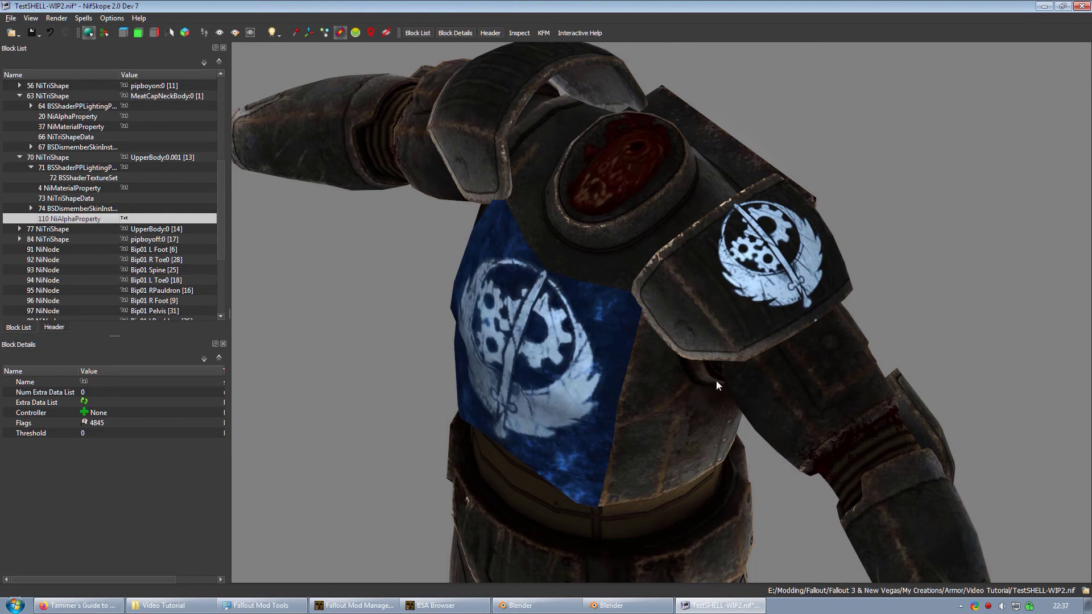
Paste the NiAlphaProperty branch onto chest patch UpperBody:0.002 and check its emblem
drag(715, 379, 676, 371)
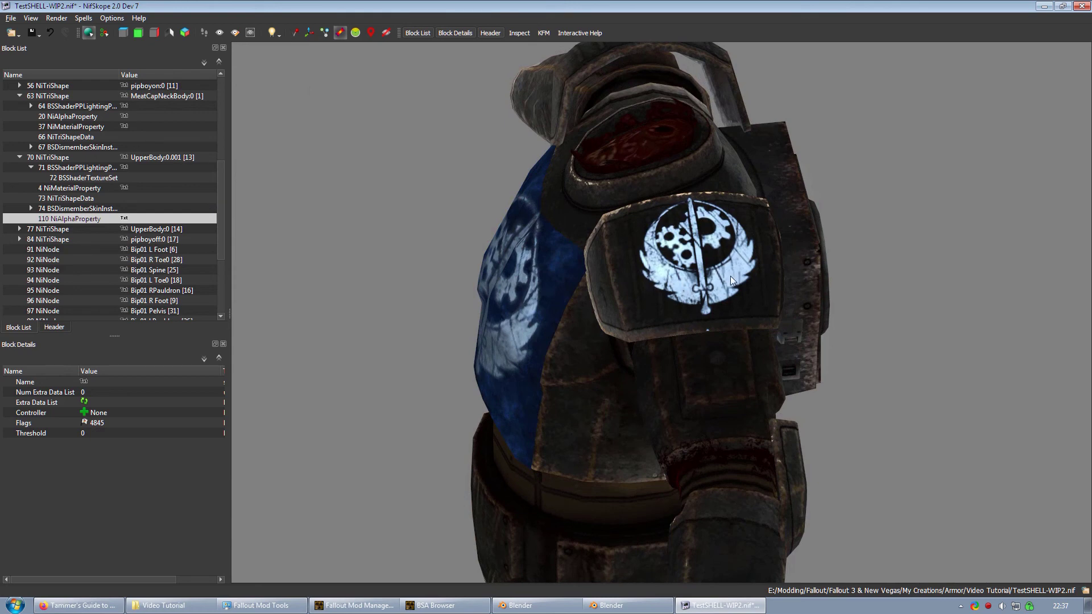
drag(731, 275, 646, 384)
click(677, 294)
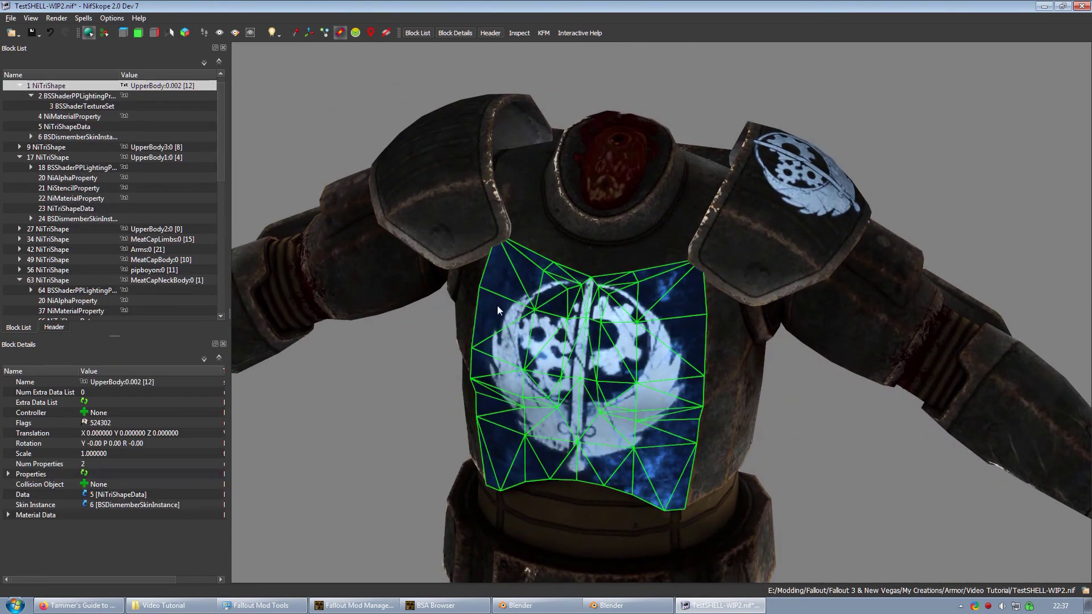
right_click(59, 86)
mouse_move(76, 86)
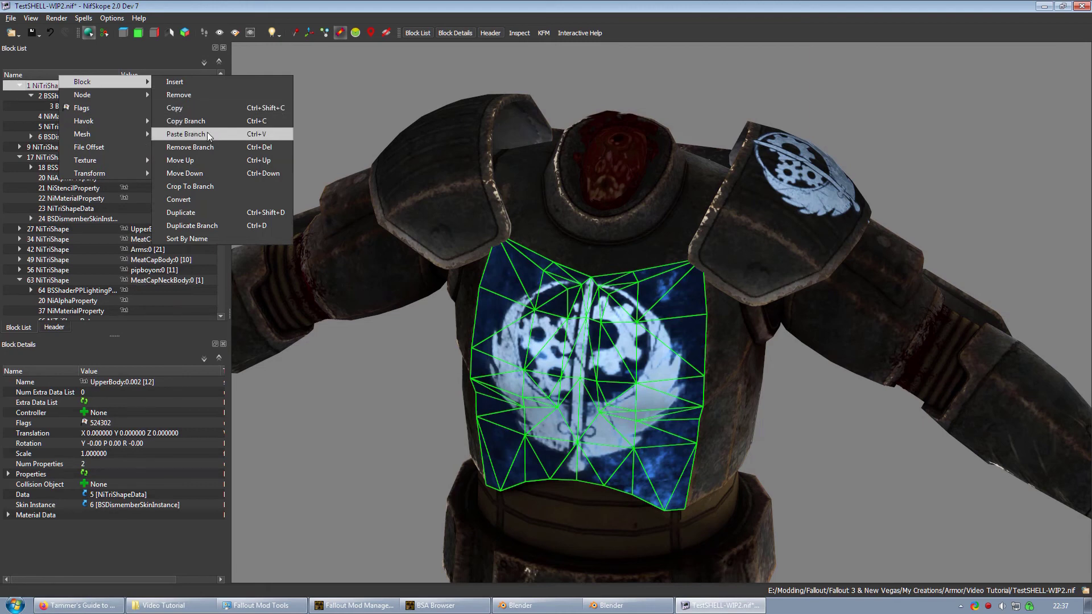
click(187, 134)
drag(442, 444, 467, 429)
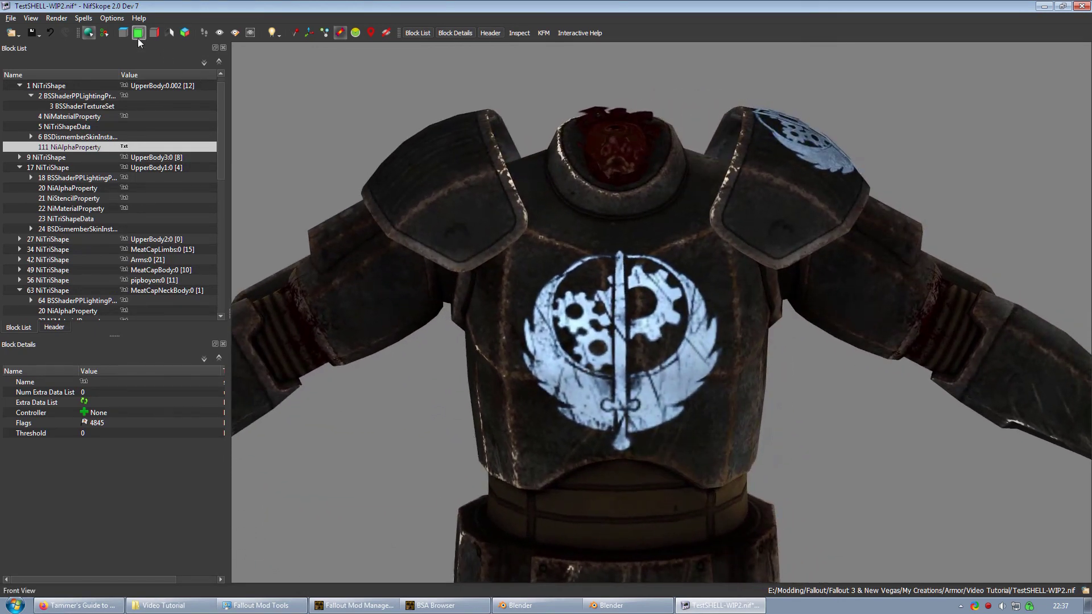
Save TestSHELL-WIP2.nif via File > Save
click(31, 33)
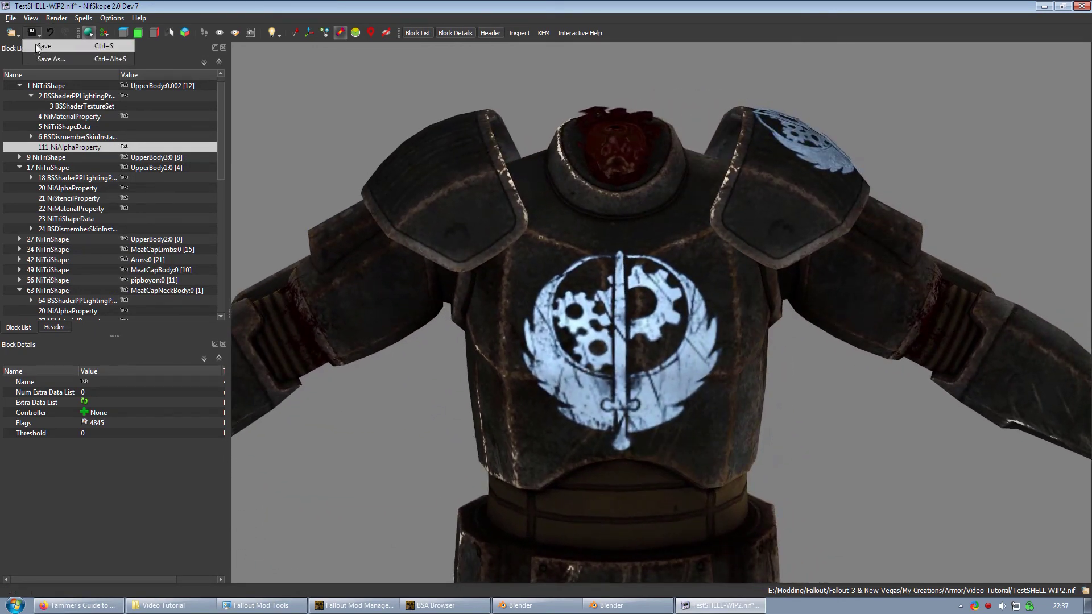